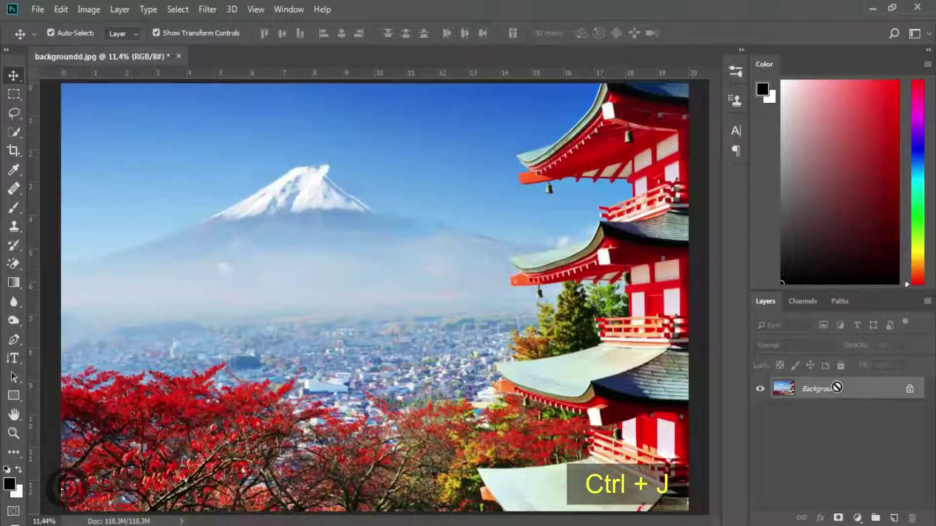
Copy the backgroundd.jpg photo onto Layer 1 and hide the original Background layer.
key("ctrl+j")
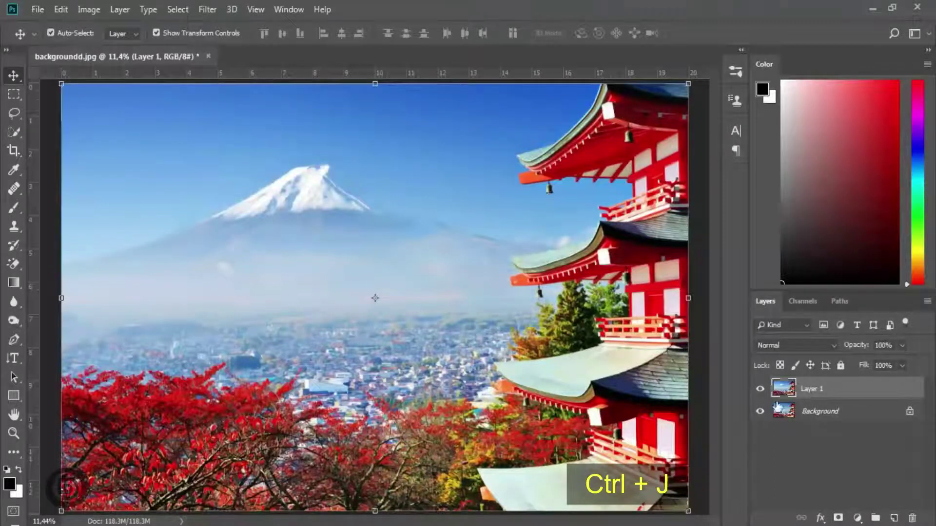
left_click(760, 413)
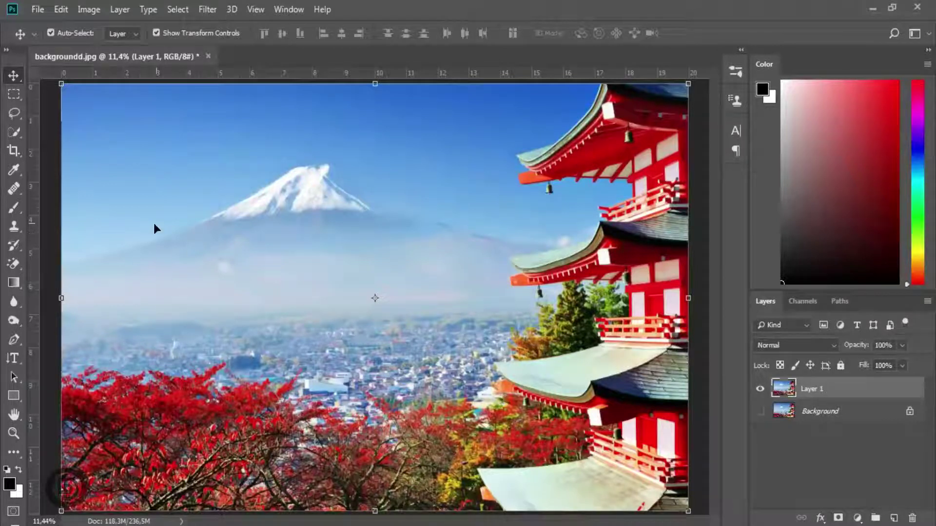
Start a Pen path at the left edge and curve it up Fuji's slope to the summit.
left_click(13, 338)
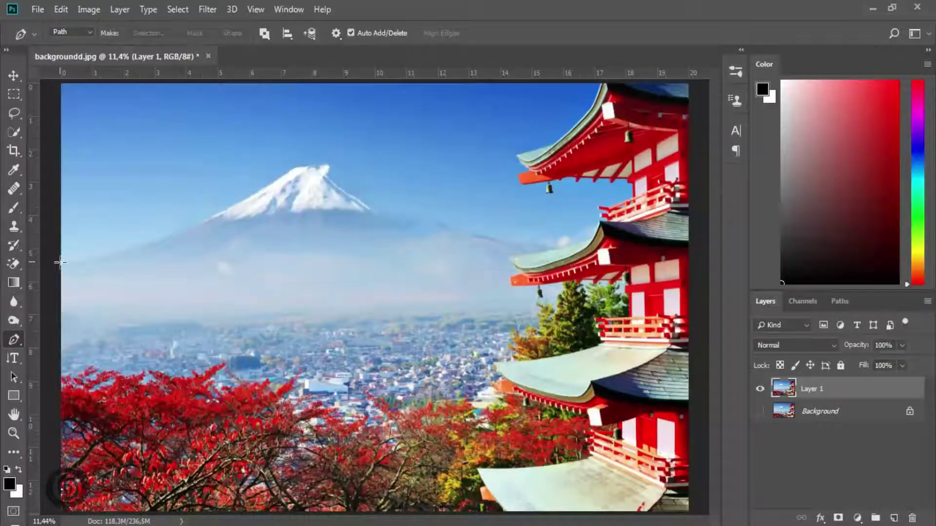
scroll(61, 264, "up", 1)
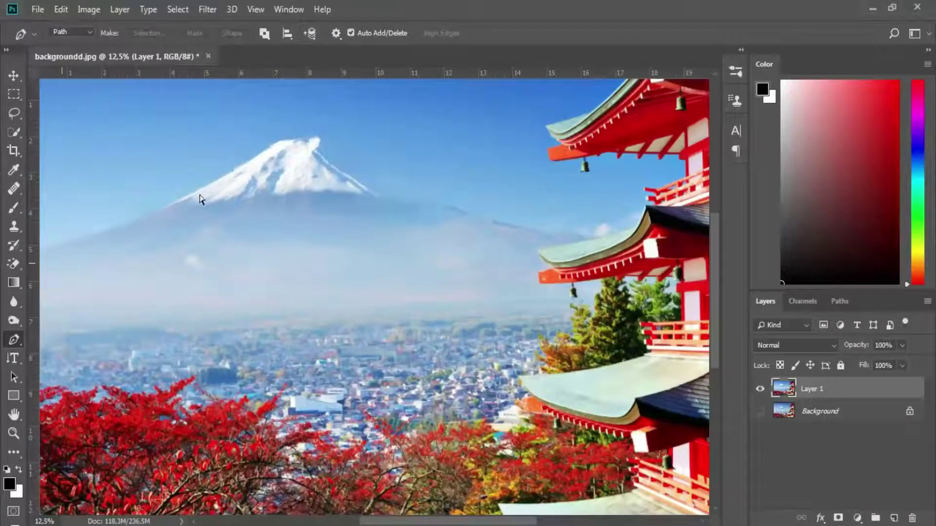
scroll(200, 195, "up", 1)
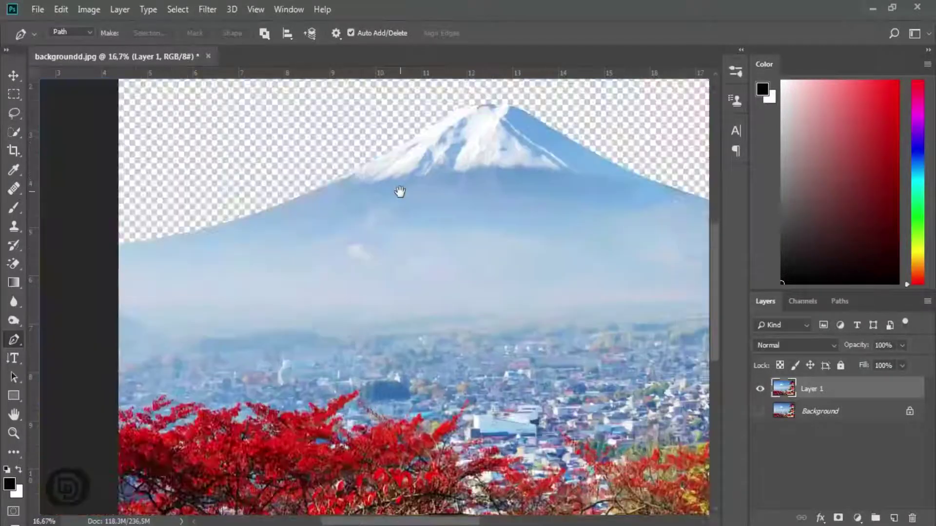
left_click(141, 338)
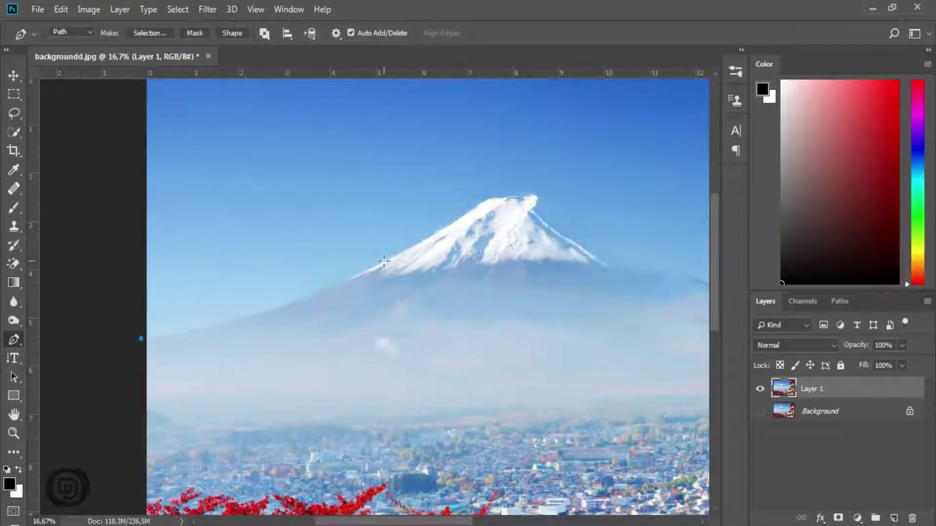
mouse_move(383, 261)
left_mouse_down()
mouse_move(475, 197)
mouse_move(481, 205)
left_mouse_up()
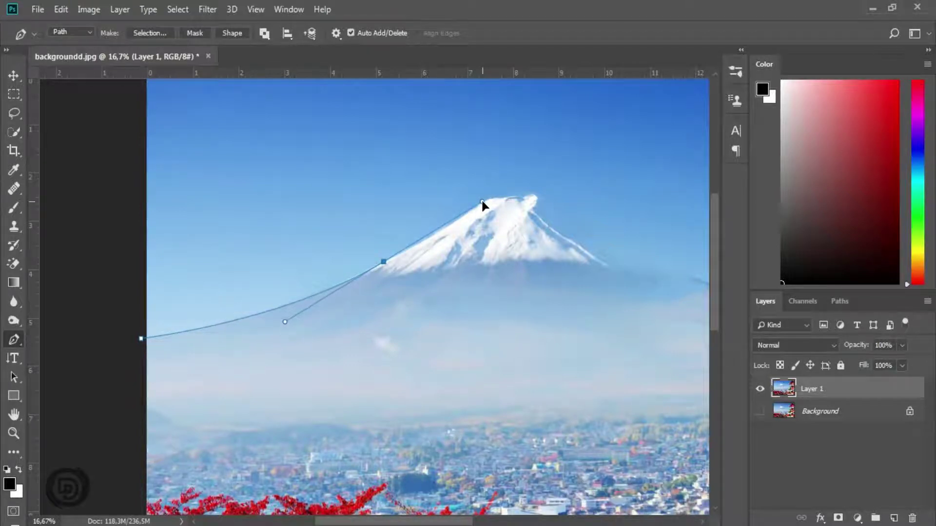
key("ctrl+plus")
left_click_drag(395, 218, 417, 193)
left_click(463, 207)
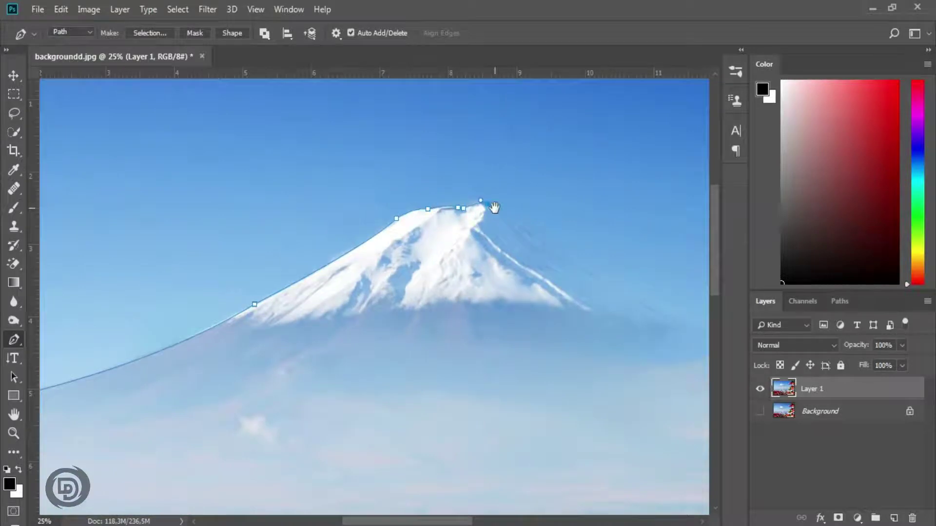
Curve the path down Fuji's right slope to the pagoda roof edge.
scroll(490, 205, "right", 5)
left_click_drag(488, 325, 580, 351)
scroll(580, 357, "right", 5)
key("ctrl+plus")
mouse_move(522, 417)
left_mouse_down()
mouse_move(598, 413)
mouse_move(308, 384)
left_mouse_up()
key("ctrl+plus")
left_click_drag(499, 394, 536, 371)
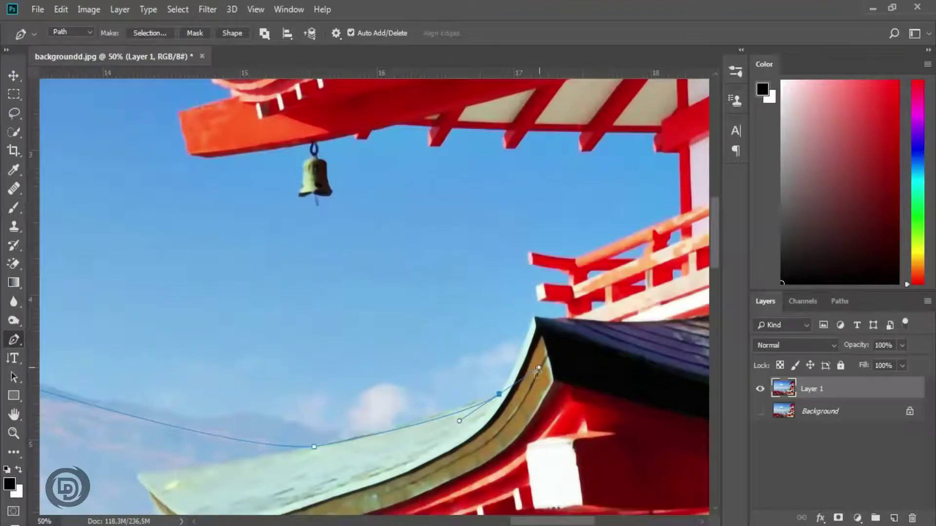
right_click(19, 345)
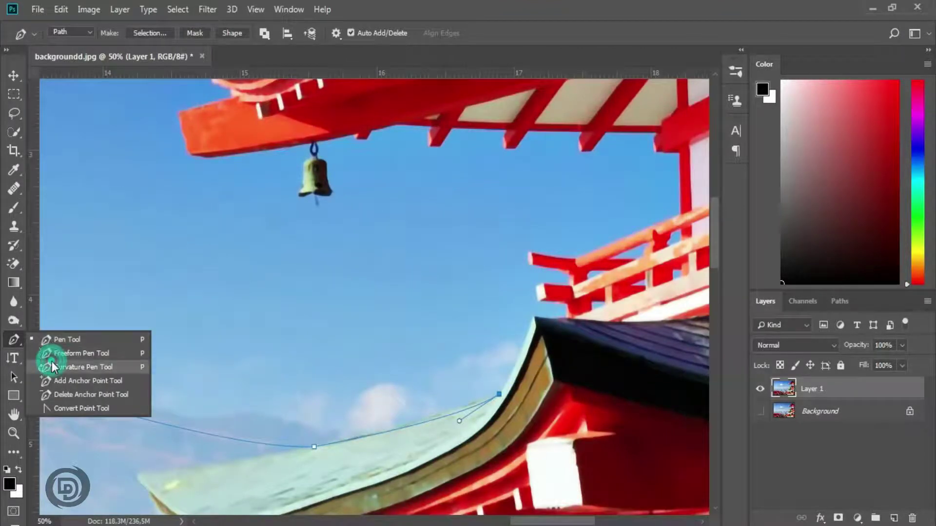
With the Curvature Pen, trace the path from the roof tip around the red beam.
left_click(49, 363)
key("ctrl+plus")
key("ctrl+plus")
key("shift+p")
left_click(418, 299)
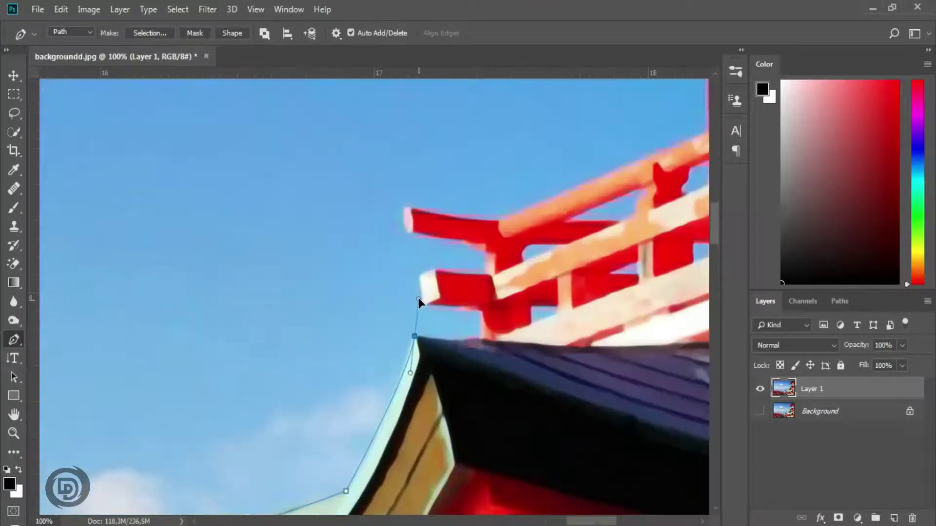
left_click(481, 340)
left_click(482, 310)
left_click(427, 304)
left_click(420, 277)
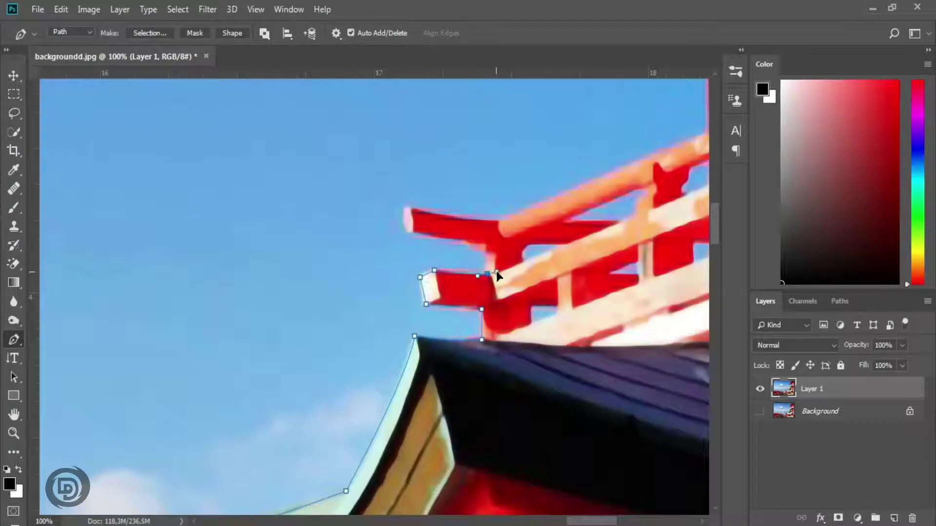
left_click(409, 209)
left_click(500, 222)
Extend the path along the roof edge, up the pillar and along the roof beam.
left_click_drag(552, 224, 386, 298)
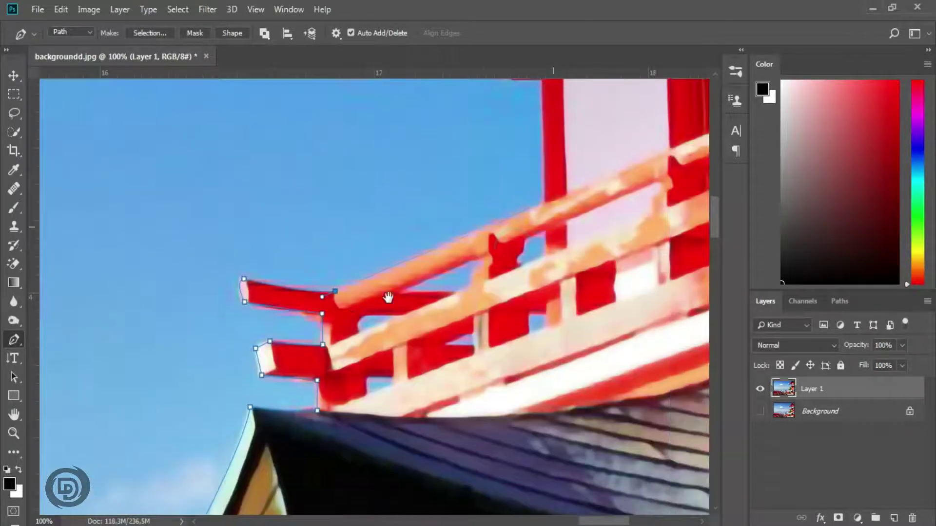
left_click(542, 208)
left_click_drag(534, 174, 526, 278)
left_click(533, 189)
left_click(486, 186)
left_click(488, 147)
left_click(385, 146)
left_click(355, 184)
left_click(336, 184)
left_click_drag(340, 147, 357, 126)
Outline the following roof beams and the small beam along the roof edge.
left_click(229, 144)
left_click(203, 178)
left_click(190, 142)
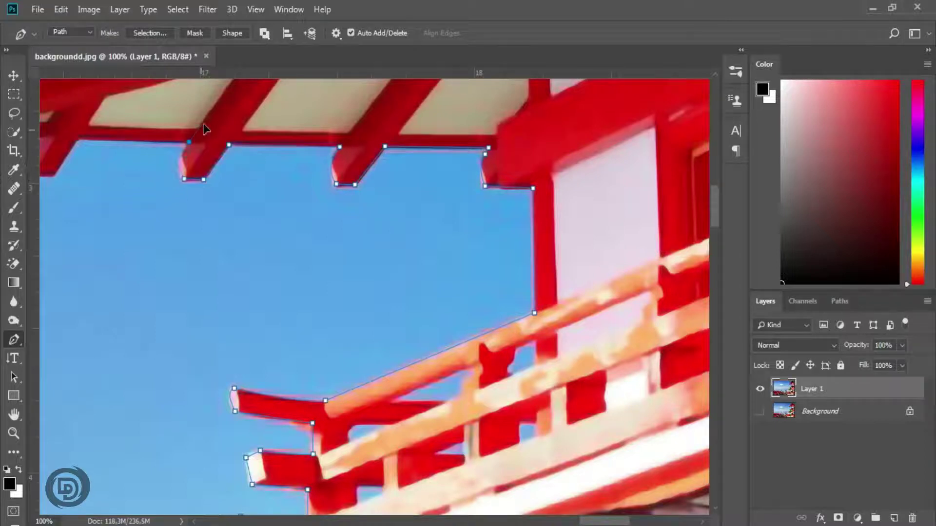
left_click_drag(190, 142, 450, 182)
left_click(338, 179)
left_click(316, 216)
left_click(301, 175)
left_click(226, 171)
left_click(178, 183)
left_click(167, 201)
left_click(146, 190)
Loop the path around the hanging bell, the roof underside and the beam end.
left_click_drag(133, 219, 320, 243)
left_click(250, 233)
left_click(225, 266)
left_click(295, 306)
left_click(236, 369)
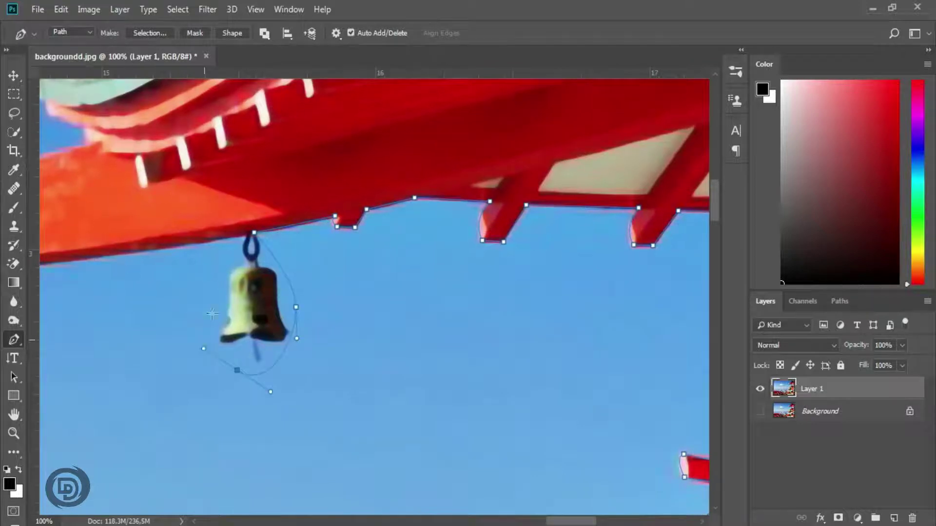
left_click_drag(176, 265, 424, 295)
left_click(294, 291)
left_click(251, 286)
left_click(228, 203)
Follow the upper roof edge past the roof tip and up to the image top.
left_click(338, 172)
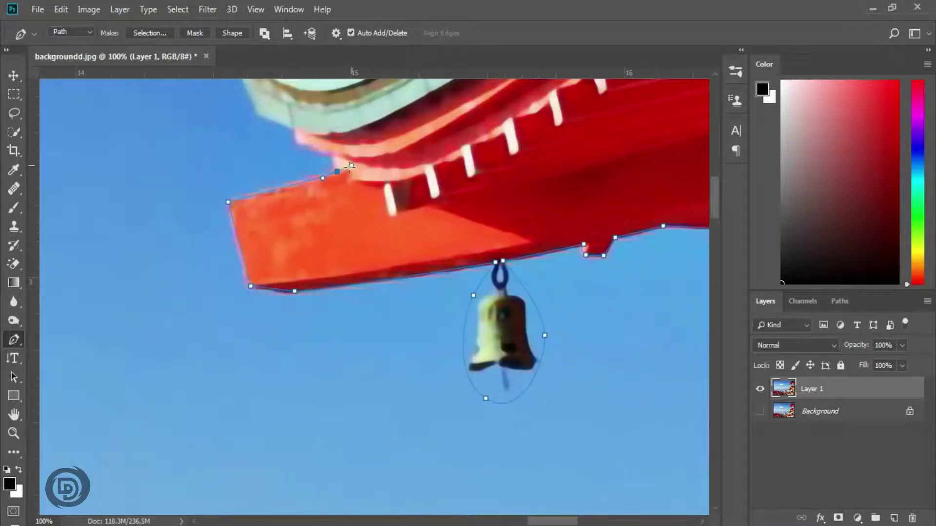
left_click(336, 154)
left_click(300, 142)
left_click_drag(295, 129, 339, 214)
left_click(301, 199)
left_click(263, 129)
key("ctrl+minus")
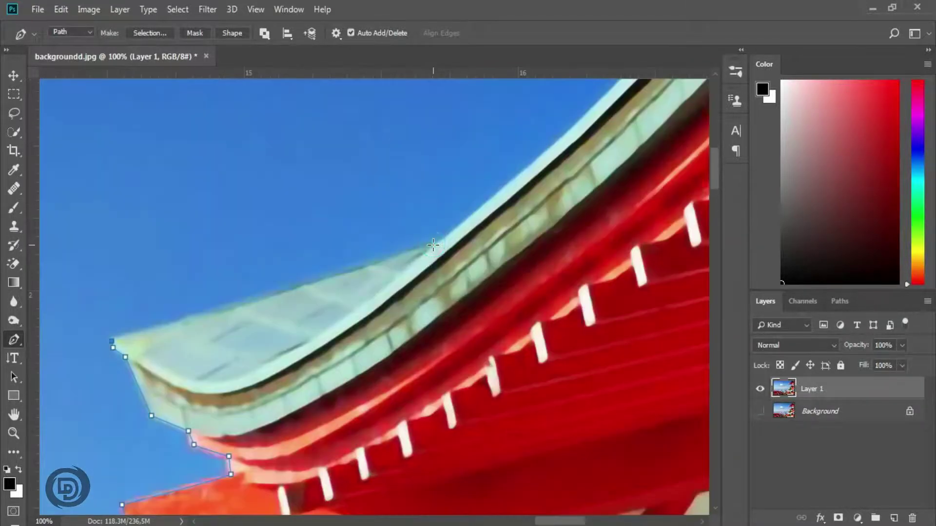
left_click(275, 290)
mouse_move(364, 363)
left_mouse_down()
mouse_move(446, 226)
mouse_move(347, 378)
mouse_move(341, 313)
left_mouse_up()
left_click(446, 227)
left_click(398, 291)
left_click(403, 253)
Refine the curved roof edge with Curvature Pen points, then fit the image in view.
right_click(14, 340)
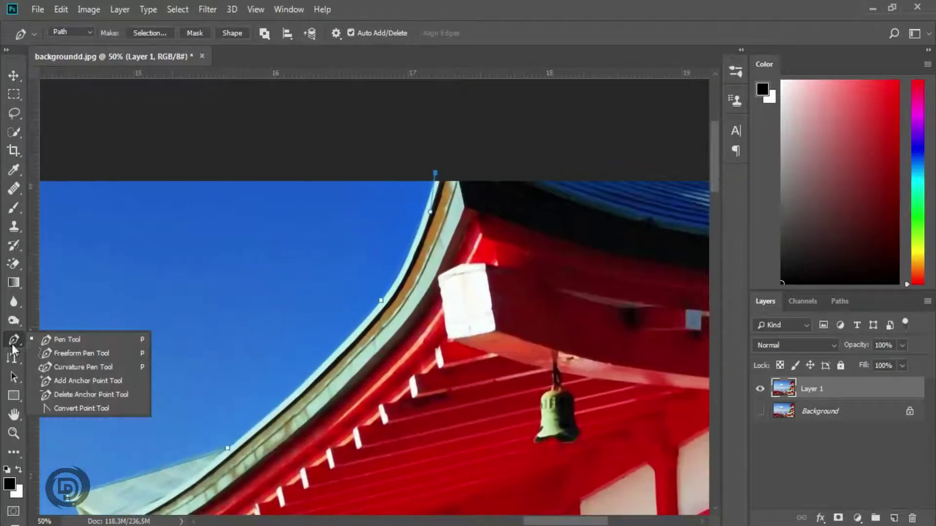
left_click(73, 364)
key("ctrl+plus")
key("ctrl+plus")
left_click(434, 236)
scroll(460, 191, "up", 1)
left_click(441, 228)
left_click_drag(234, 418, 397, 188)
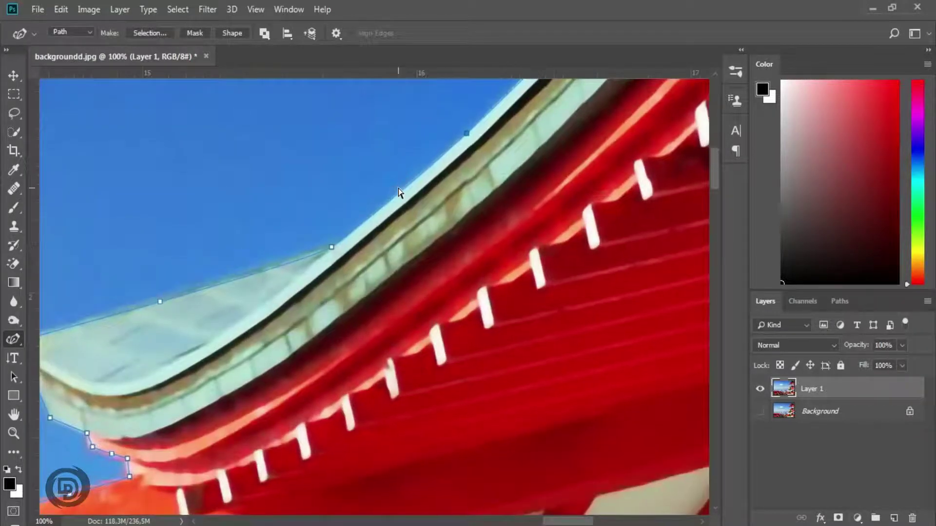
key("ctrl+0")
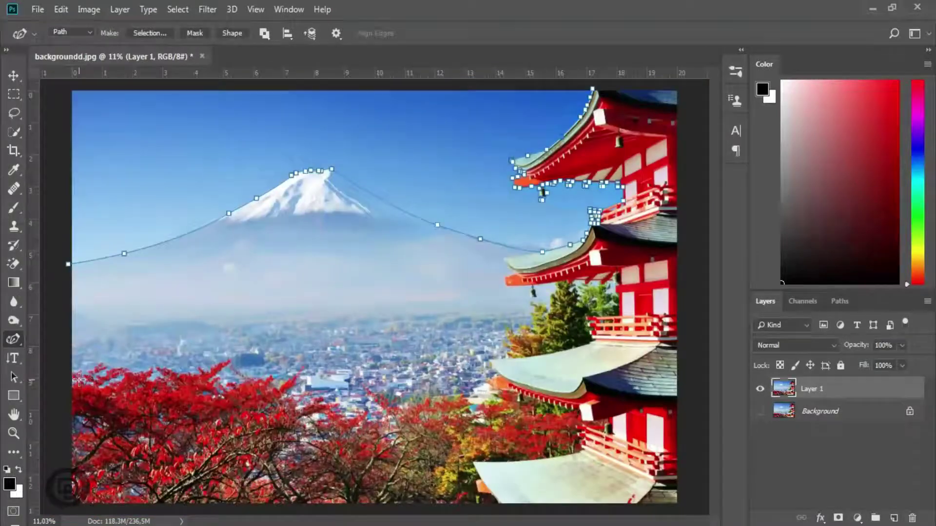
Close the path through the image's top-left corner back to its starting point.
right_click(20, 340)
left_click(57, 338)
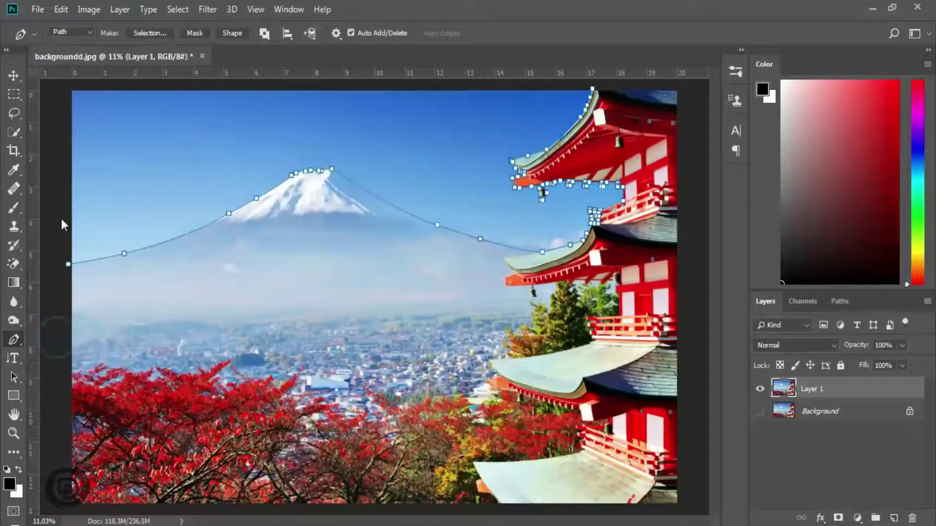
left_click(63, 85)
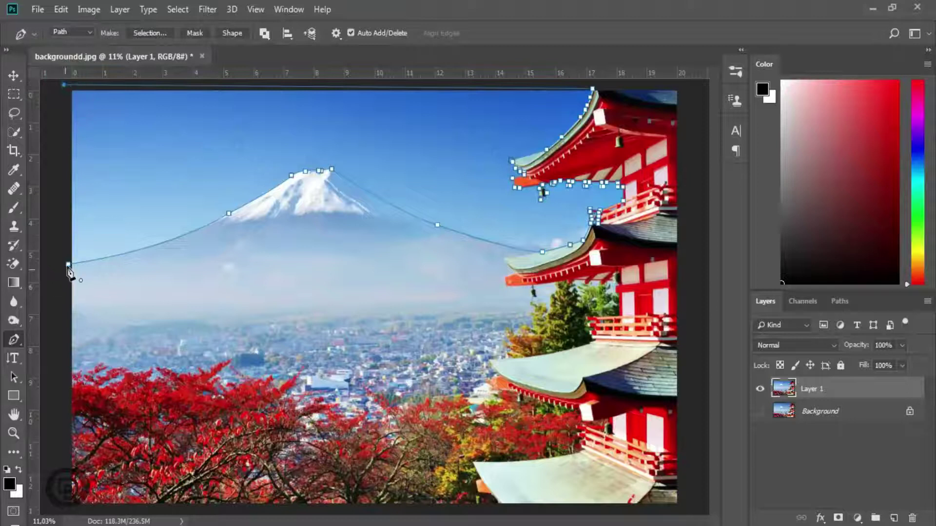
left_click(68, 264)
Turn the path into a 0-feather selection, delete the sky, and deselect.
right_click(201, 166)
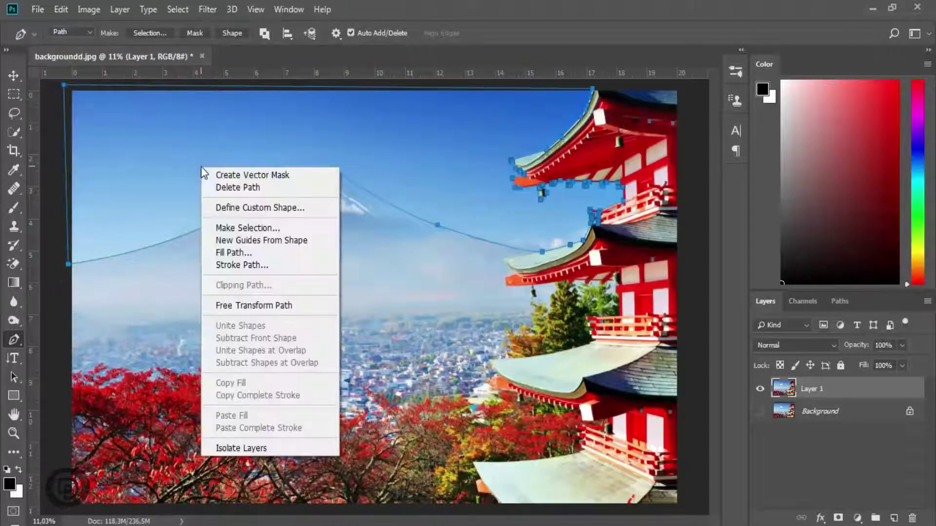
left_click(239, 228)
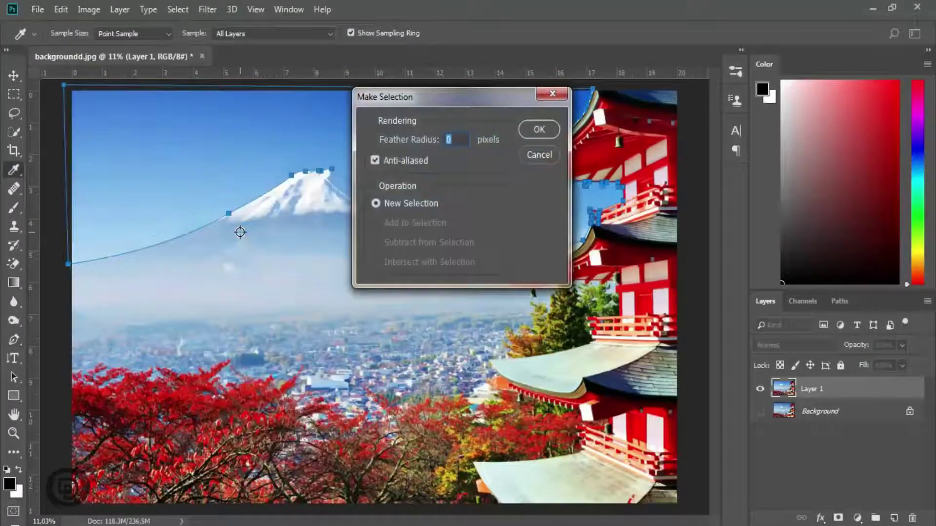
key("Return")
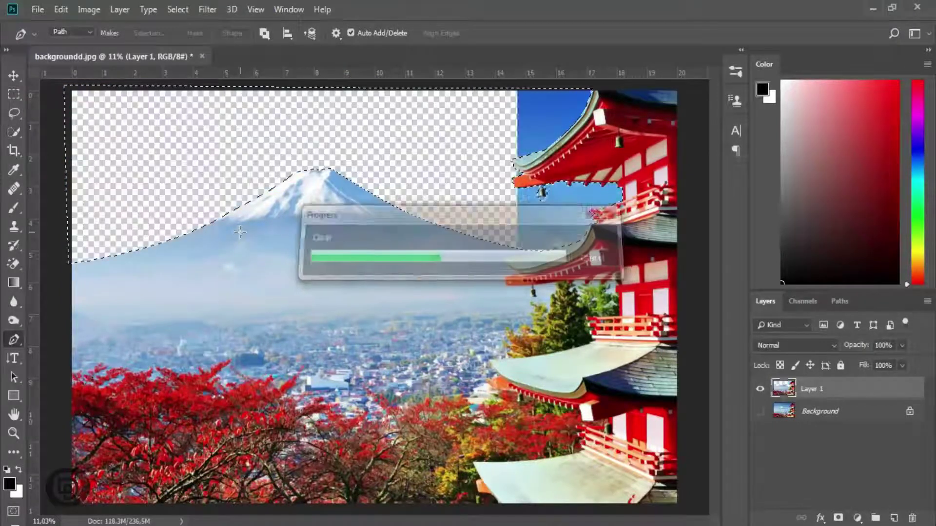
key("ctrl+d")
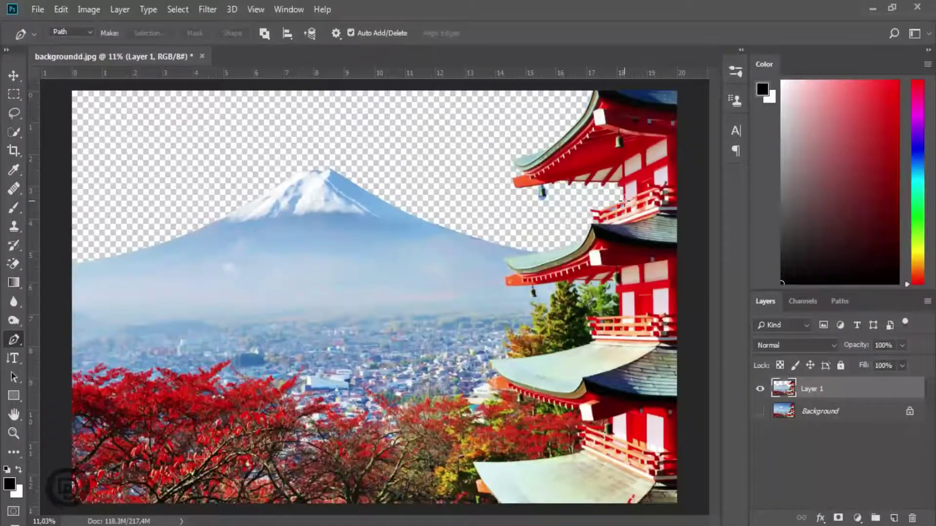
key("ctrl+plus")
key("ctrl+plus")
key("ctrl+plus")
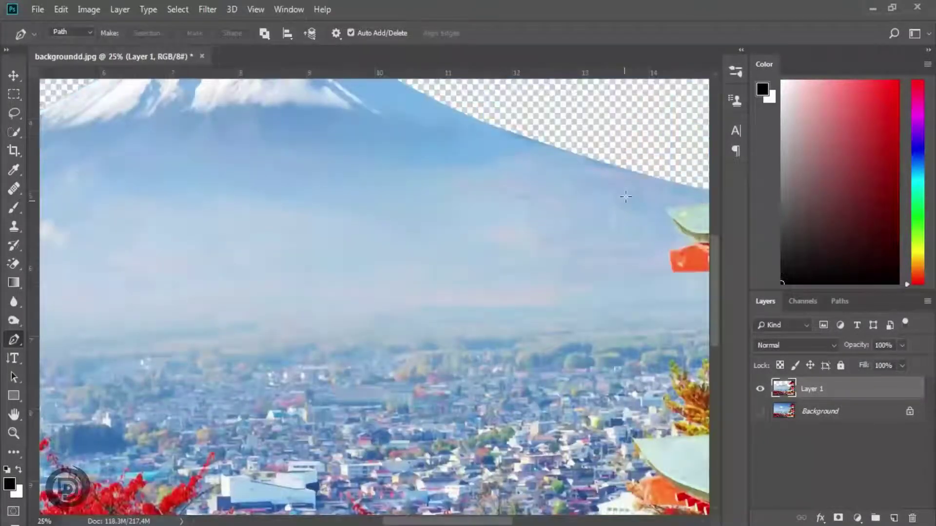
Zoom in on the hanging bell and trace a path around the blue sky beside it.
left_click_drag(647, 188, 397, 324)
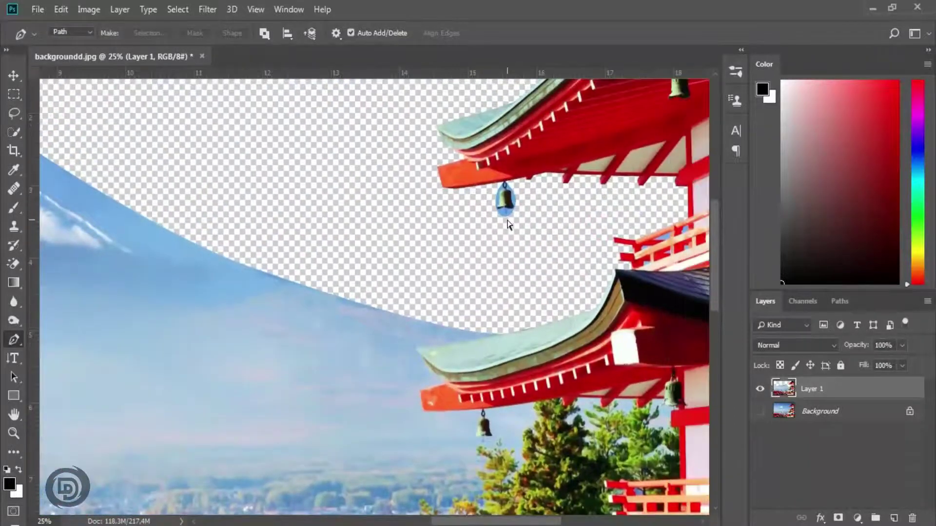
key("ctrl+plus")
key("ctrl+plus")
key("ctrl+plus")
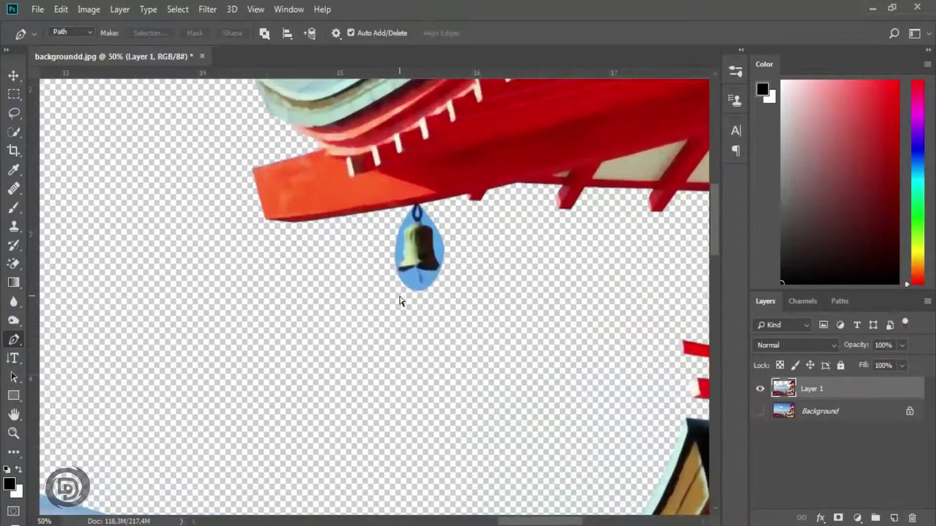
key("ctrl+plus")
key("ctrl+plus")
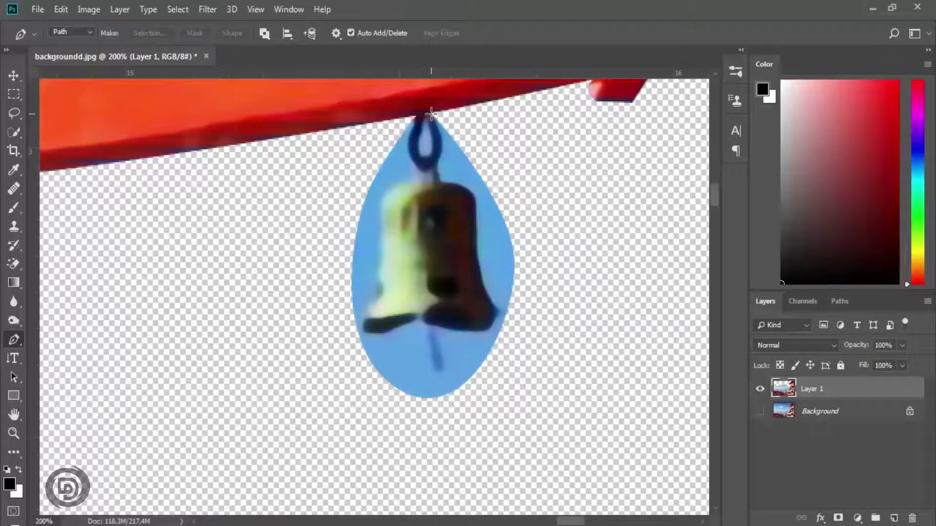
left_click(431, 114)
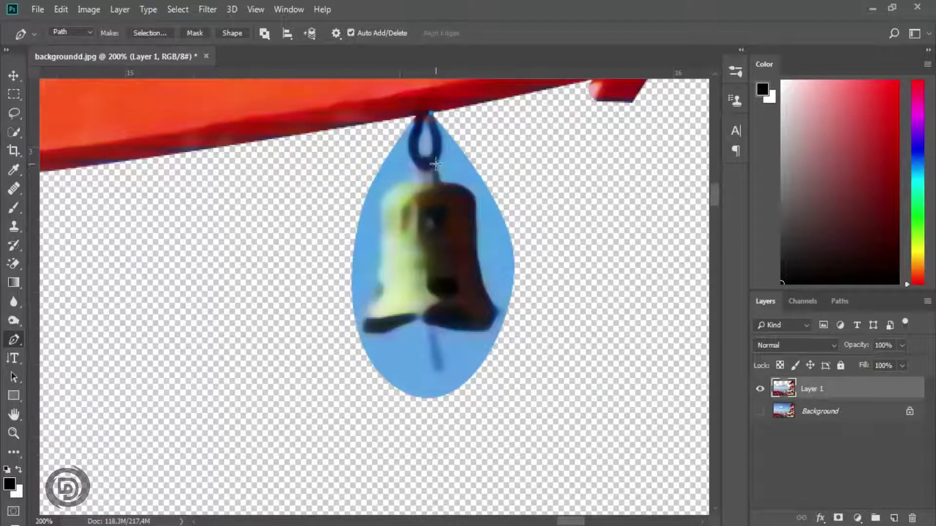
left_click(443, 182)
left_click(472, 193)
left_click_drag(478, 210, 478, 222)
left_click(419, 313)
left_click(396, 327)
left_click_drag(383, 267, 383, 244)
left_click(416, 181)
left_click(417, 162)
left_click(419, 114)
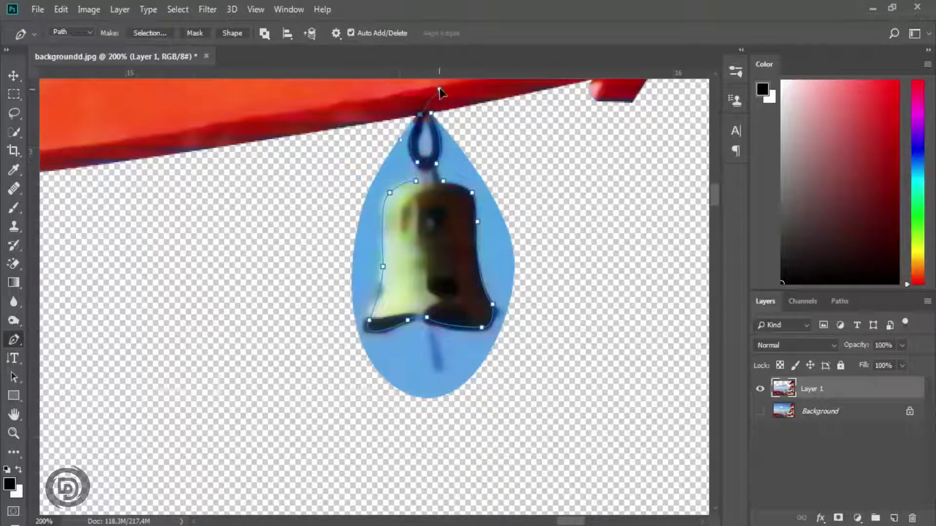
left_click_drag(307, 285, 321, 332)
left_click_drag(451, 432, 508, 390)
left_click_drag(536, 271, 536, 243)
left_click(430, 114)
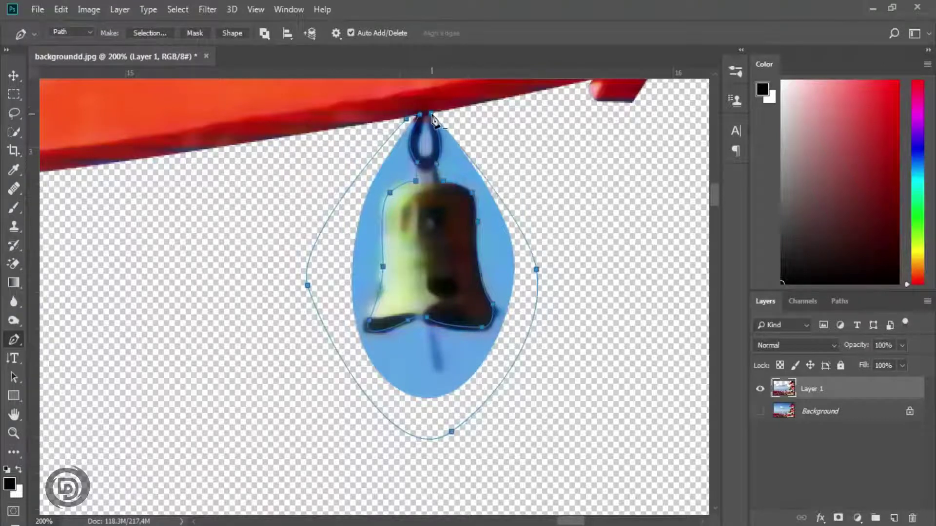
Turn the bell path into a selection, delete the blue sky, and deselect.
right_click(459, 152)
left_click(492, 213)
key("Return")
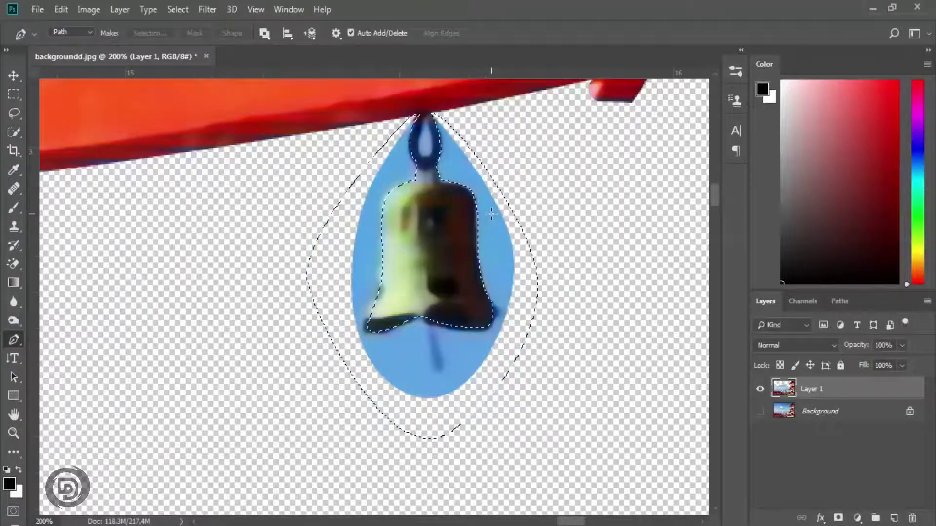
key("Delete")
key("ctrl+d")
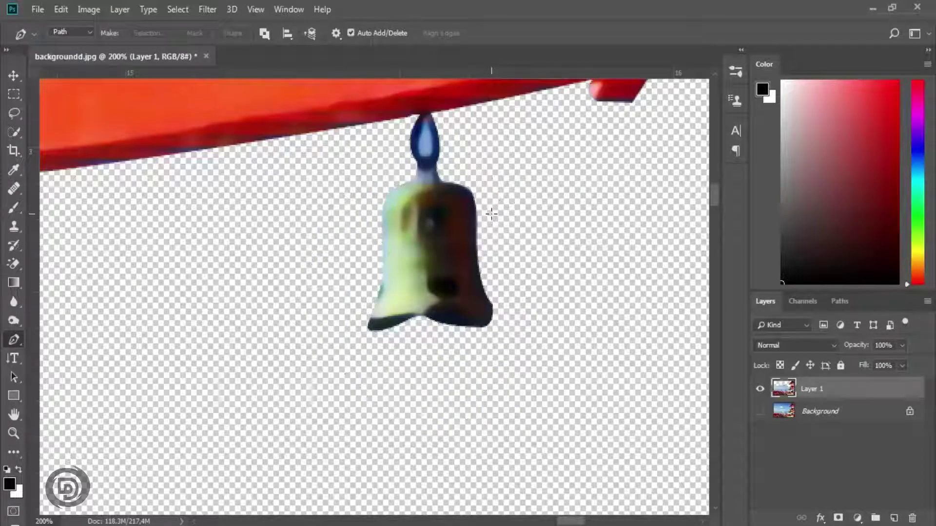
Trace the blue inside the bell's loop and make it a selection.
left_click(426, 115)
left_click(418, 152)
left_click(426, 117)
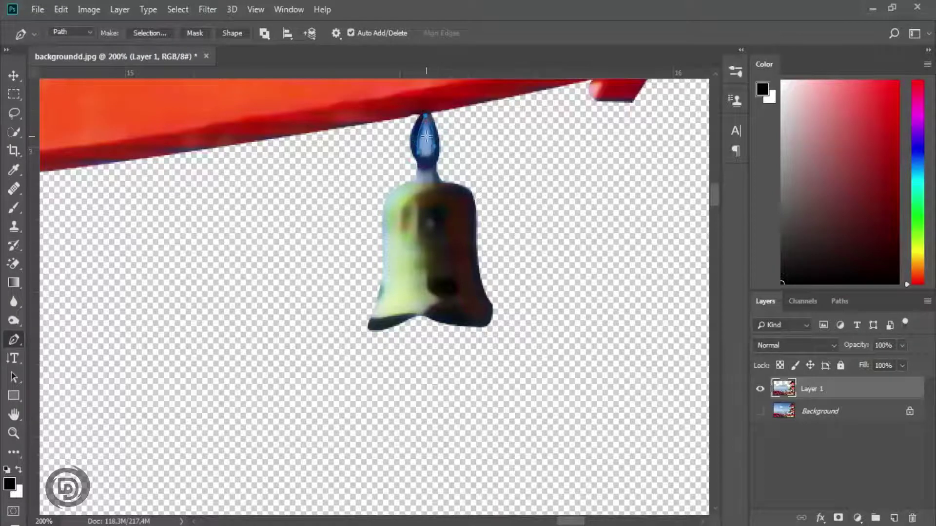
right_click(422, 131)
left_click(446, 195)
key("Return")
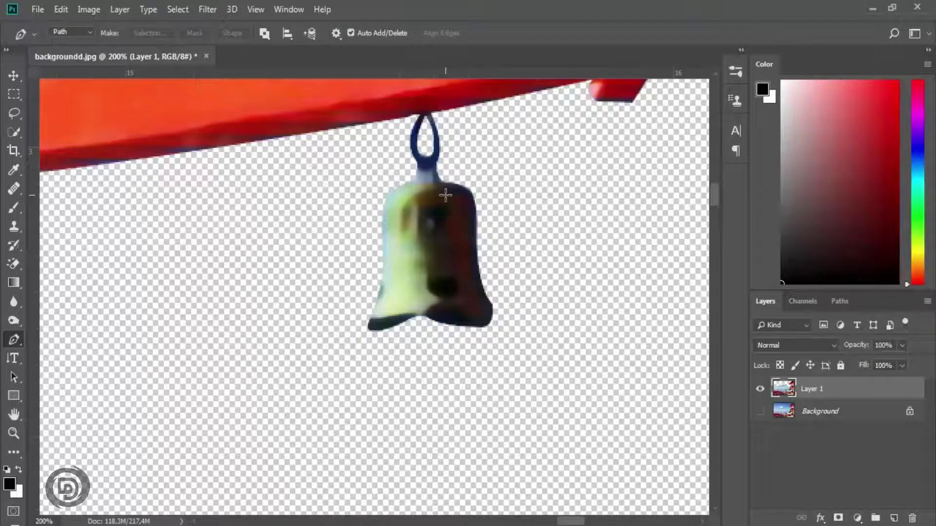
Move to the balcony railing, then outline and delete the first sky gap.
left_click_drag(528, 396, 306, 22)
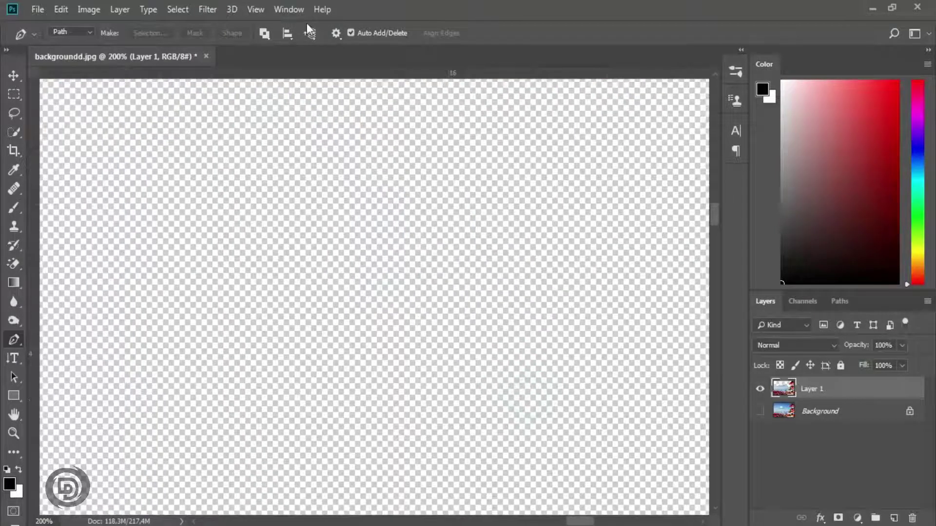
key("ctrl+minus")
key("ctrl+minus")
key("ctrl+minus")
left_click_drag(378, 154, 302, 177)
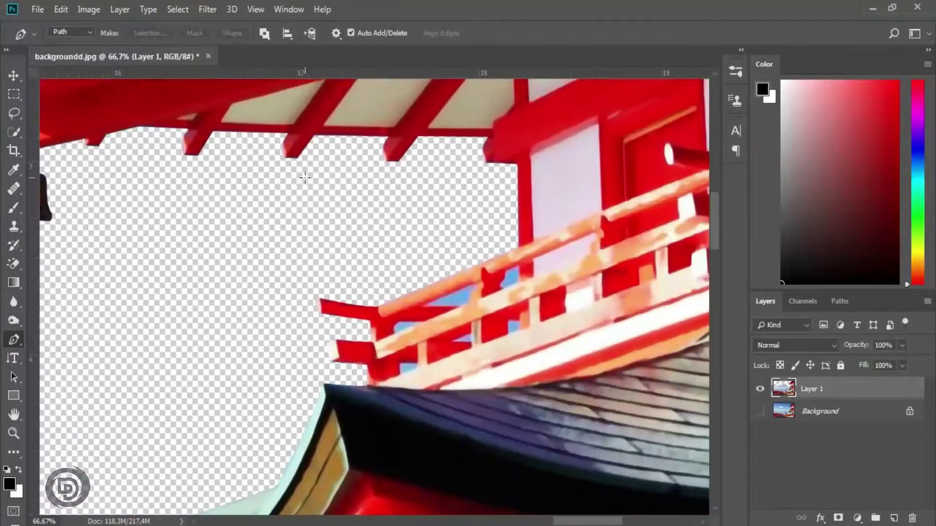
key("ctrl+plus")
key("ctrl+plus")
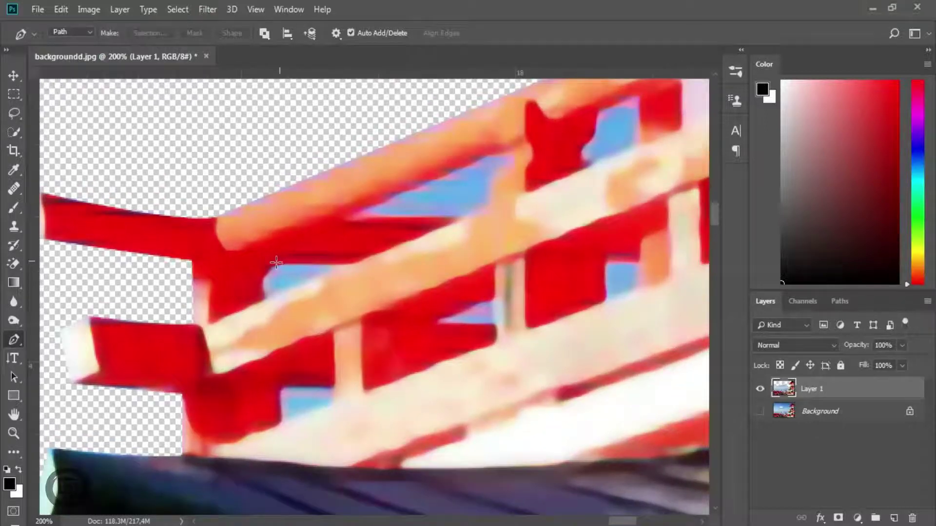
left_click(274, 264)
left_click(351, 262)
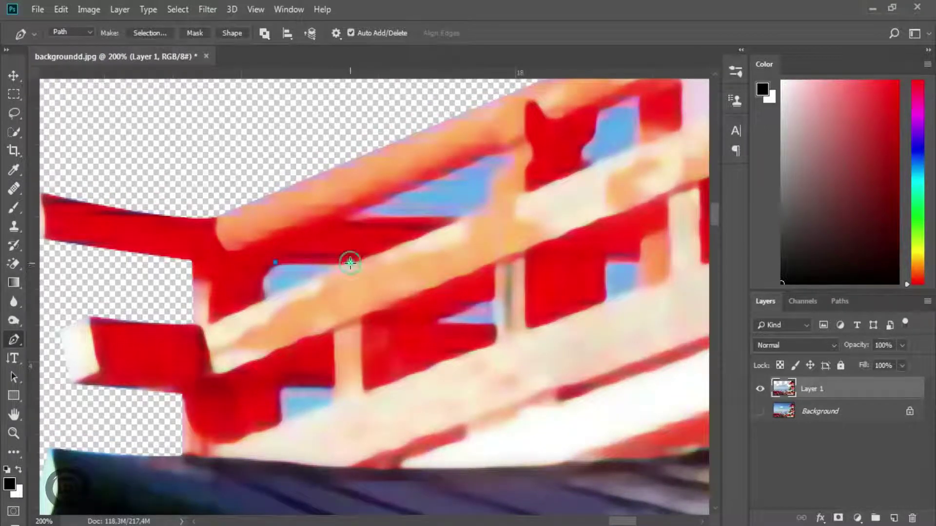
left_click(268, 300)
left_click(274, 263)
key("Delete")
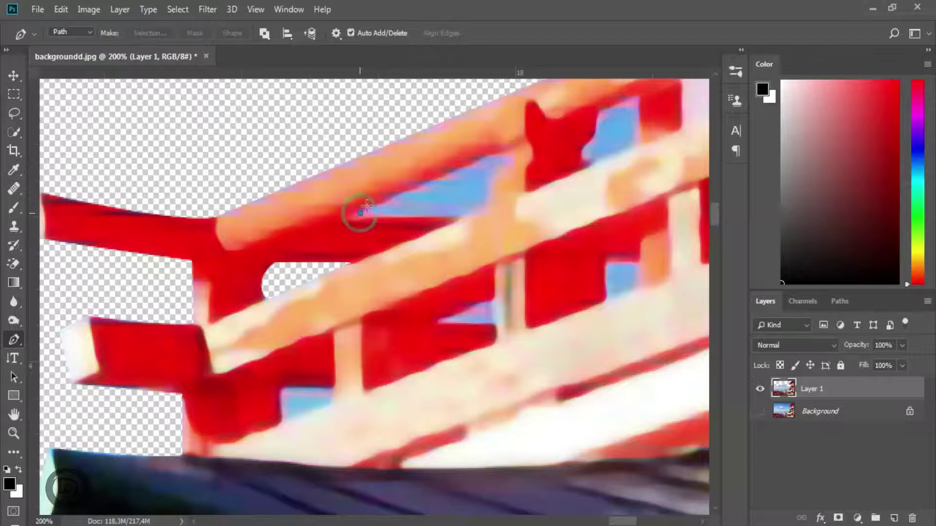
Outline the next railing sky gap, select it, and delete the sky.
left_click(358, 208)
left_click(485, 153)
left_click(512, 164)
left_click_drag(495, 186, 491, 200)
left_click(358, 209)
key("ctrl+Return")
key("Delete")
Outline the upper sky gap, select it, and delete the sky.
left_click(599, 110)
left_click(582, 146)
left_click(599, 110)
right_click(615, 126)
left_click(648, 188)
key("Delete")
left_click(606, 259)
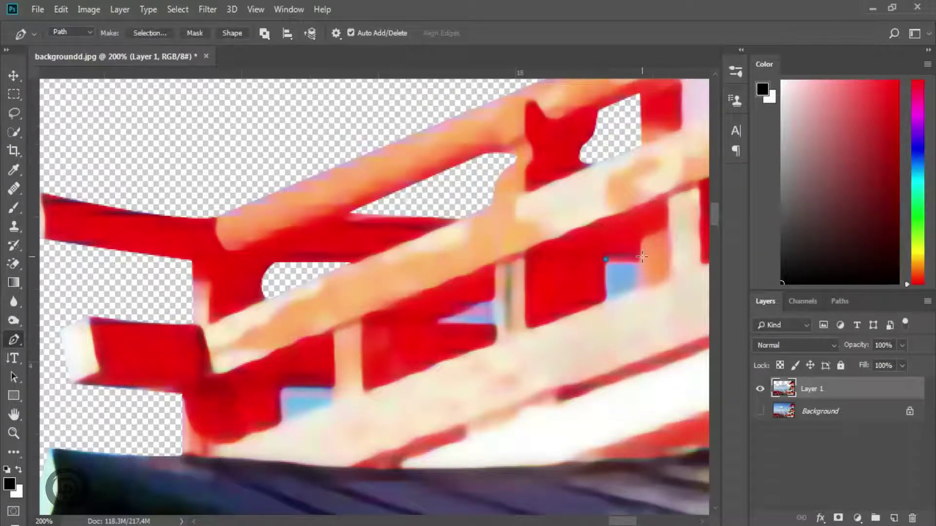
Select and delete the triangular blue sky patch in the railing.
right_click(594, 266)
left_click(628, 300)
key("Delete")
left_click(438, 321)
right_click(478, 326)
left_click(529, 83)
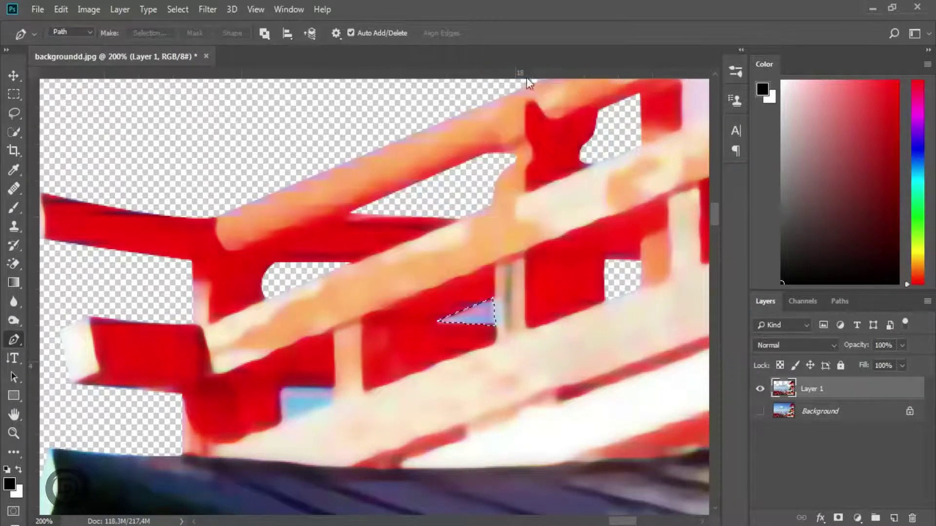
key("Delete")
Outline and delete the lower blue patch in the railing, then zoom out.
left_click(336, 402)
left_click(279, 386)
right_click(280, 404)
left_click(360, 165)
key("Delete")
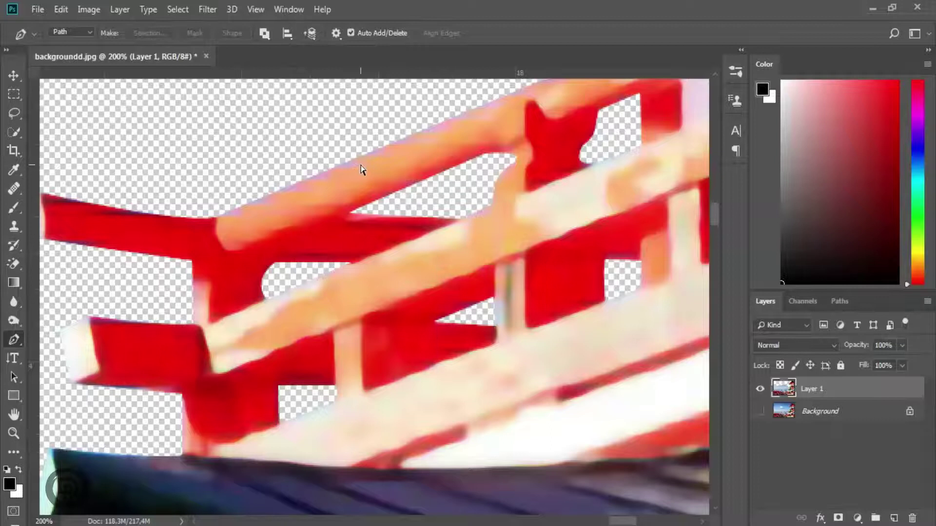
key("ctrl+minus")
key("ctrl+minus")
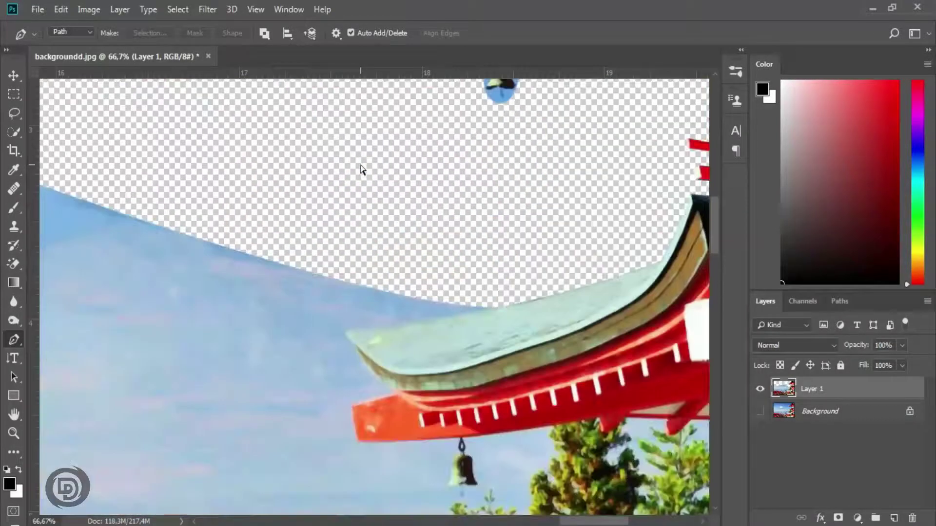
Fit the image on screen, switch to the Move tool, and pick 'awan anime' in File > Place Embedded.
key("ctrl+0")
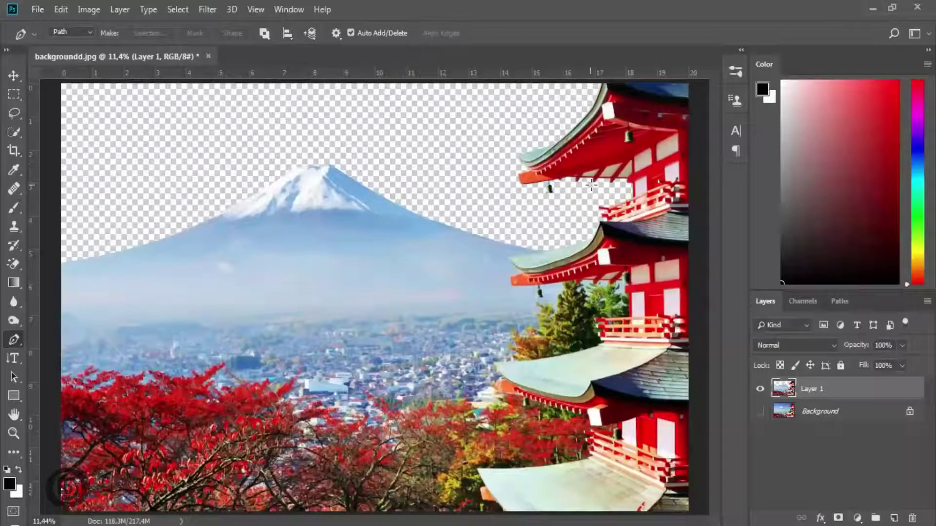
key("v")
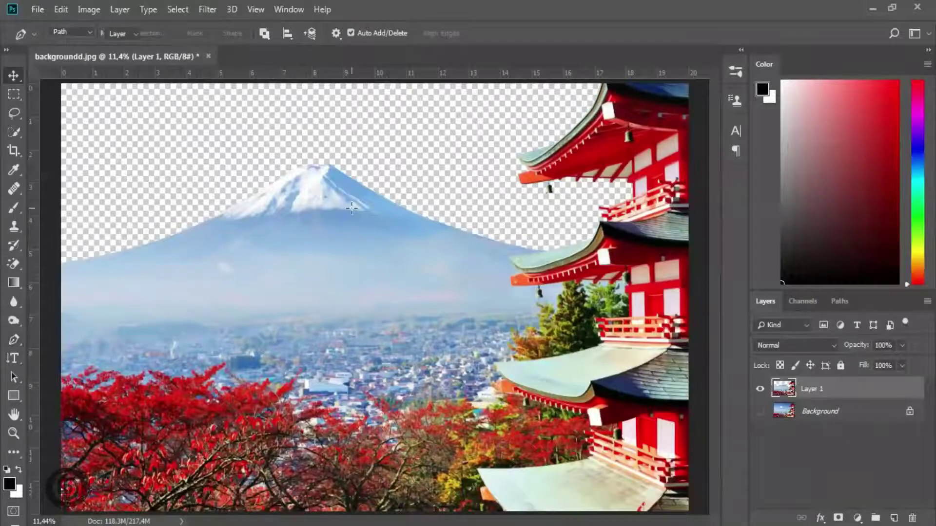
key("p")
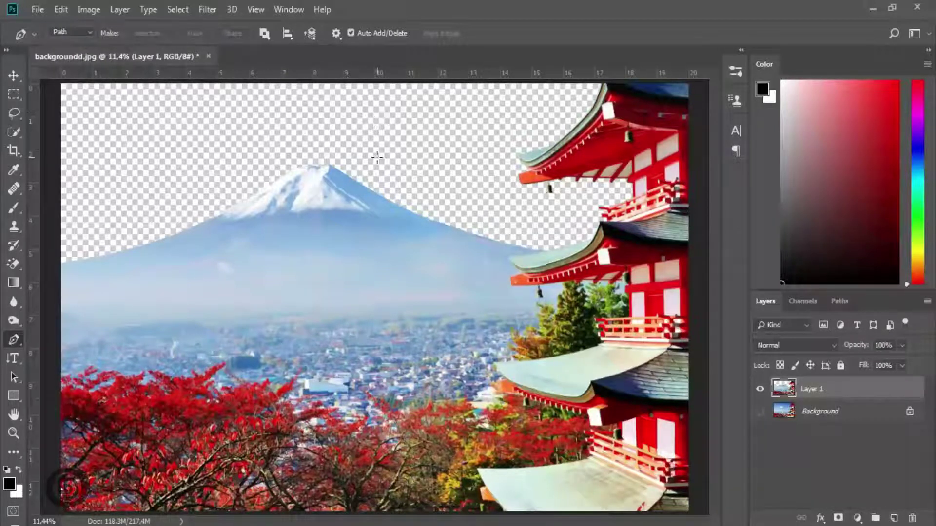
left_click(14, 75)
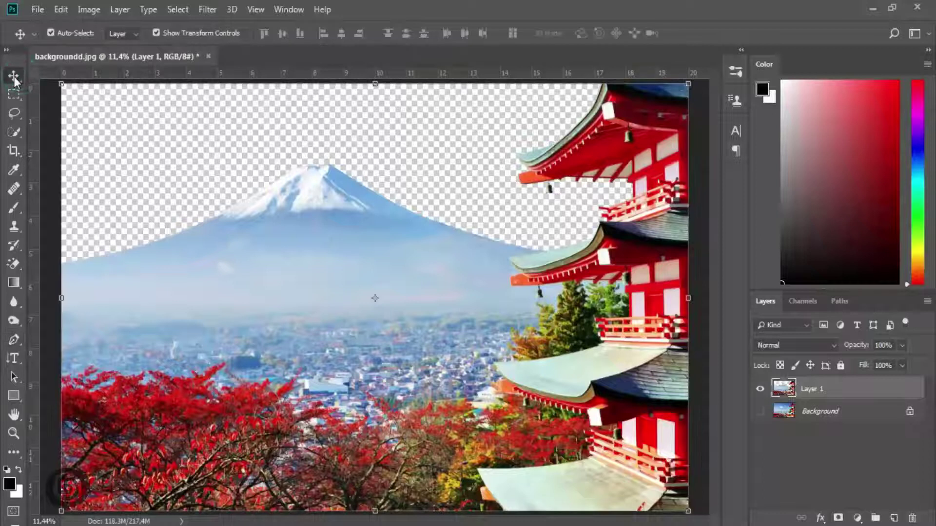
left_click(37, 10)
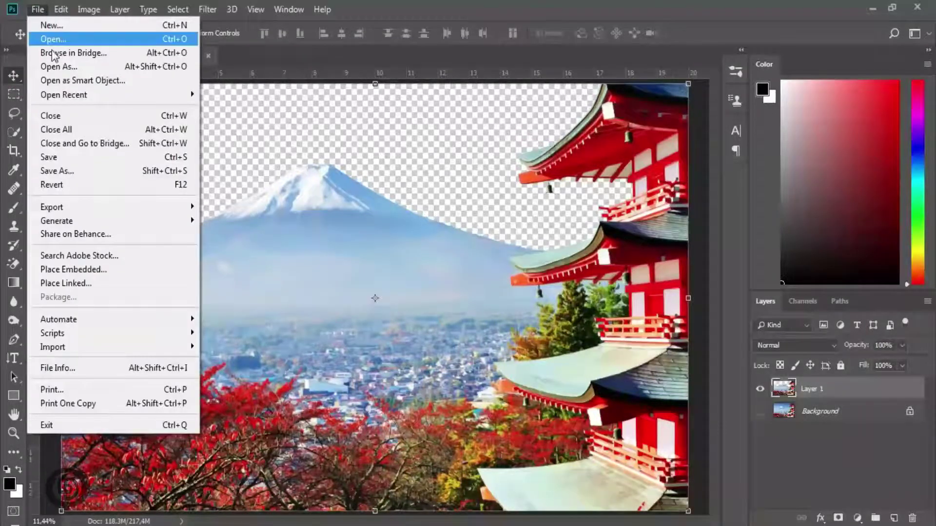
left_click(86, 270)
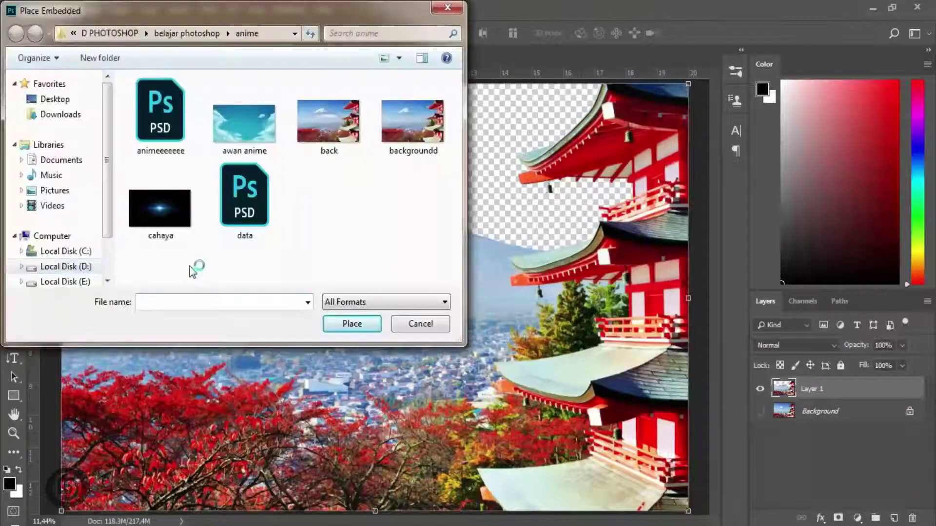
left_click(244, 128)
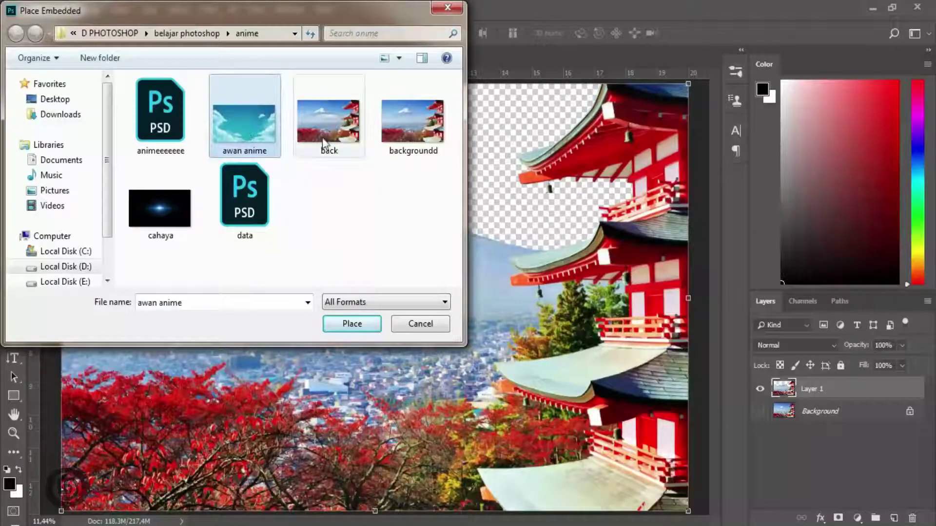
Place the awan anime sky, shift it toward the top left, stretch it wider, and commit it.
left_click(351, 324)
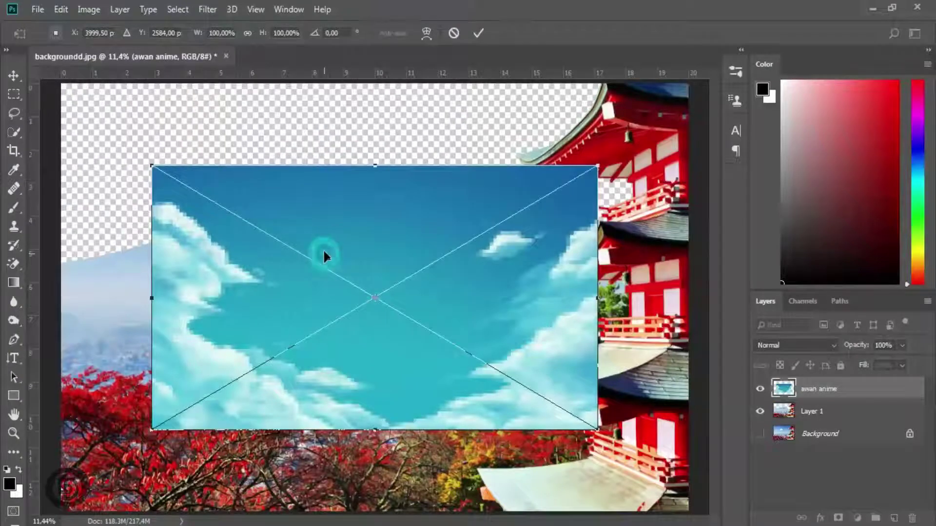
mouse_move(324, 249)
left_mouse_down()
mouse_move(277, 174)
mouse_move(222, 154)
left_mouse_up()
left_click_drag(505, 199, 658, 184)
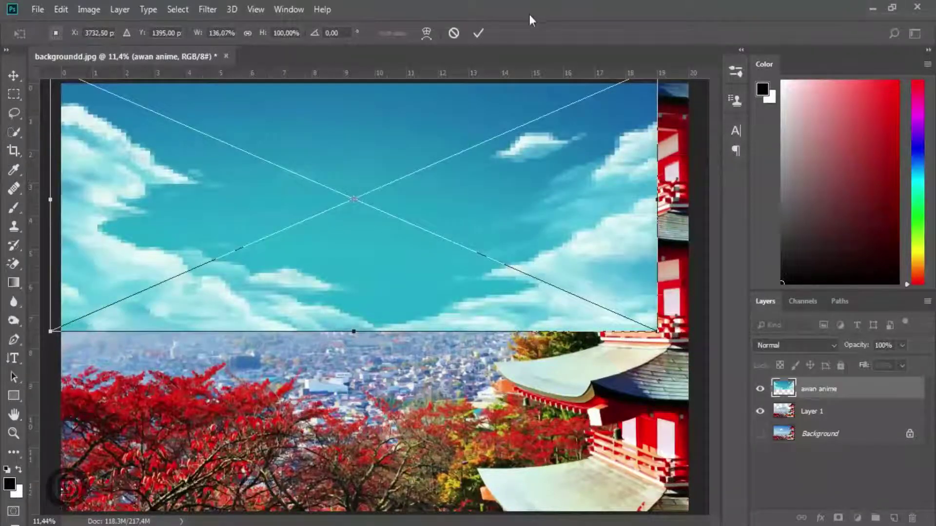
left_click(476, 33)
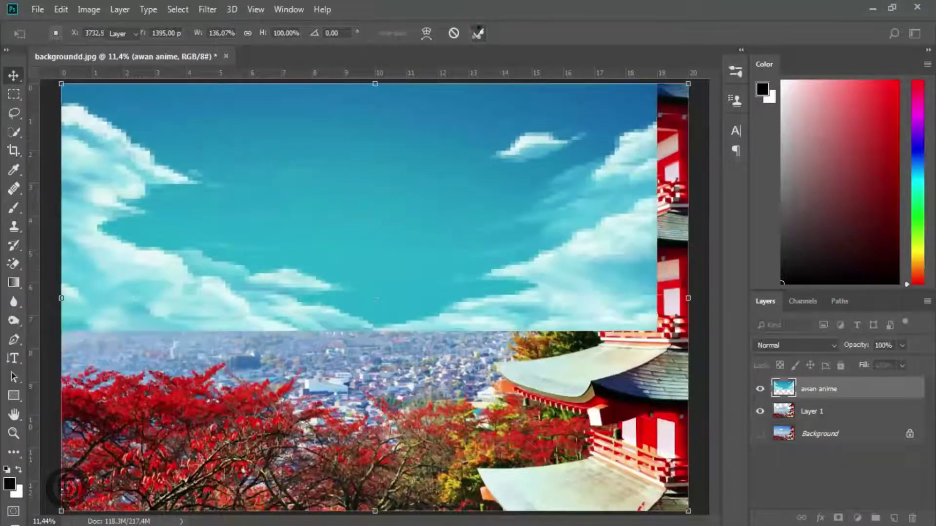
left_click(475, 33)
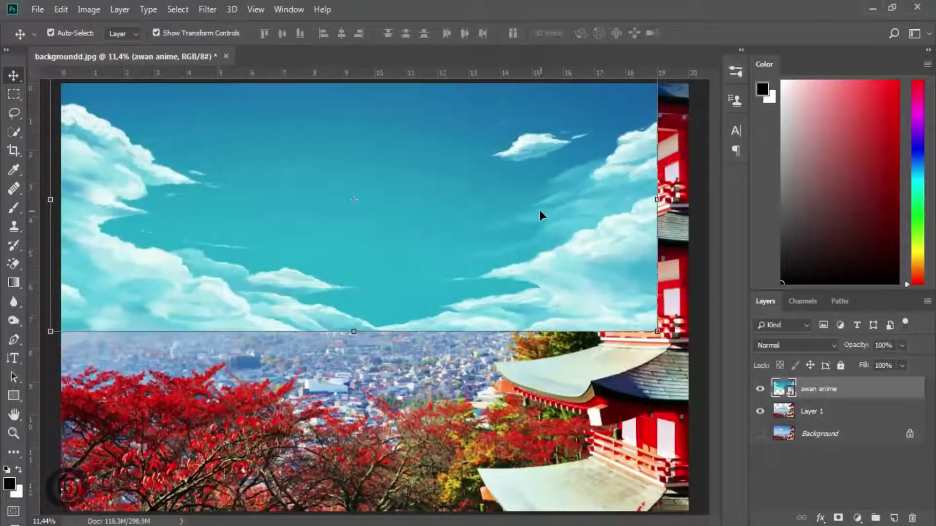
Move the awan anime layer below Layer 1 and nudge the clouds up and left.
left_click(824, 401)
left_click_drag(824, 404, 824, 416)
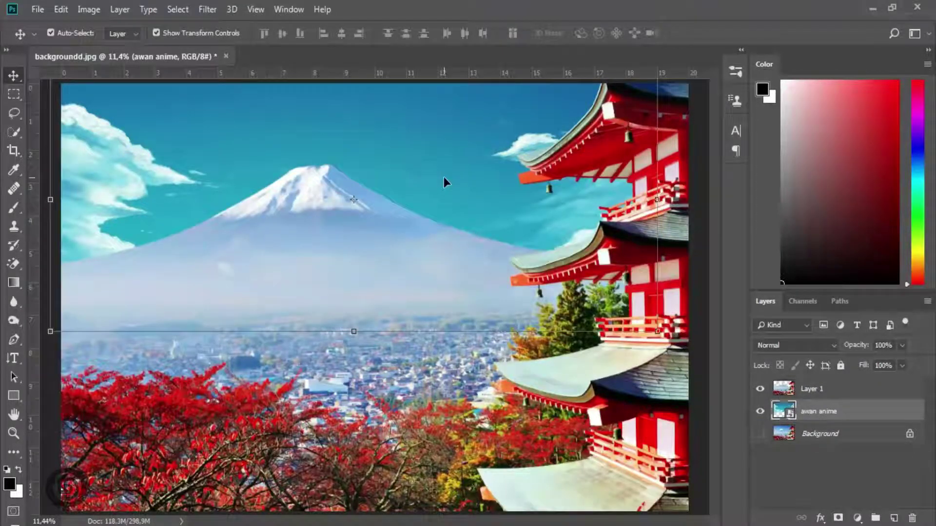
mouse_move(443, 166)
left_mouse_down()
mouse_move(416, 122)
mouse_move(446, 131)
mouse_move(437, 134)
left_mouse_up()
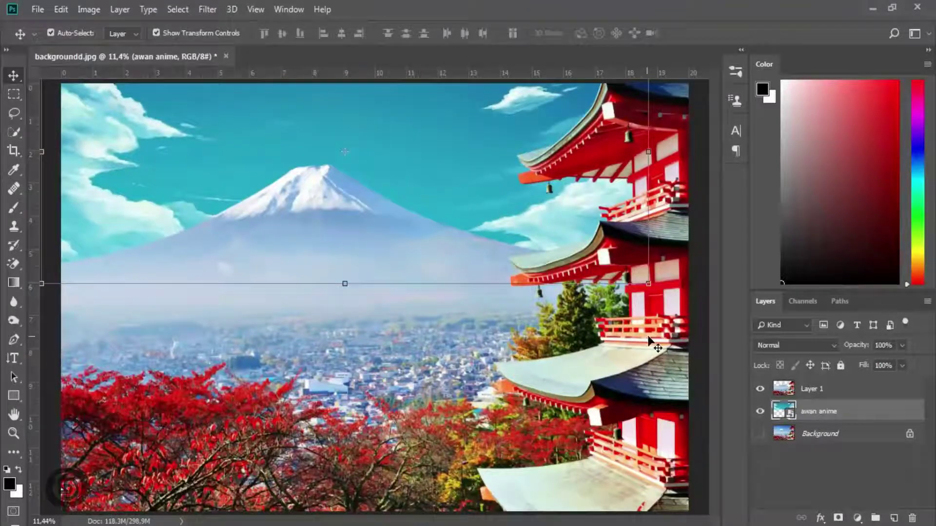
Rasterize the awan anime layer and add a Hue/Saturation adjustment clipped to it.
right_click(822, 414)
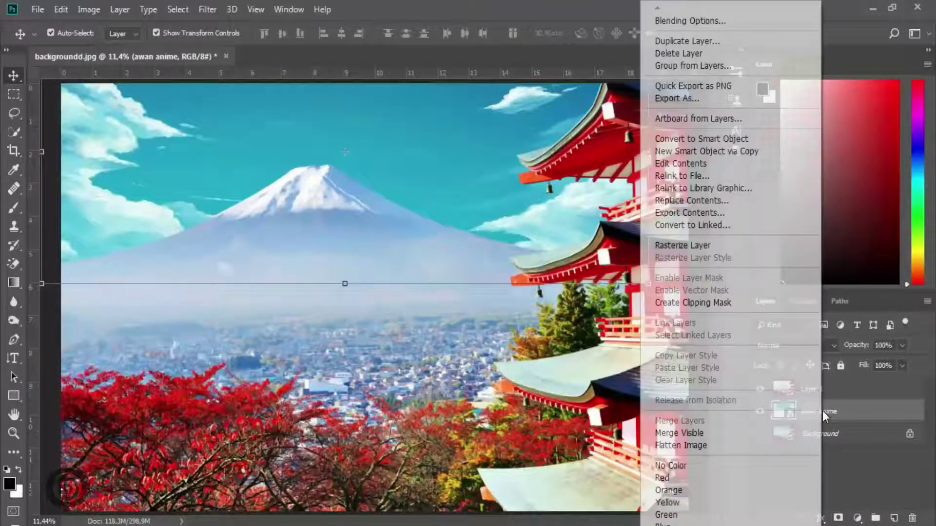
left_click(709, 251)
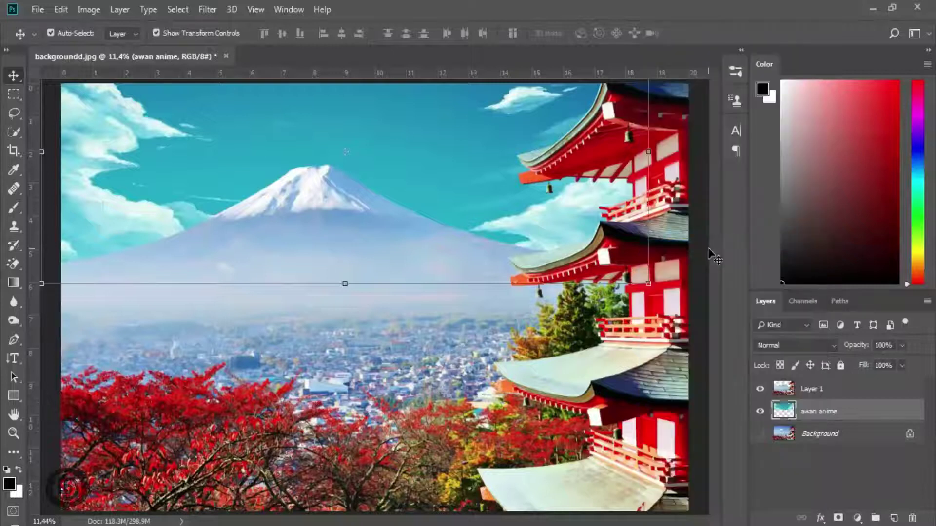
left_click(856, 518)
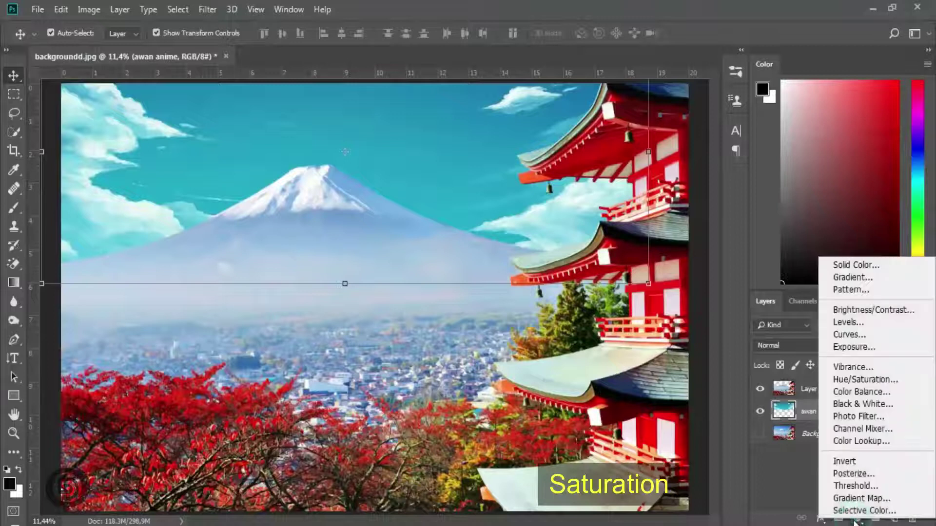
left_click(845, 379)
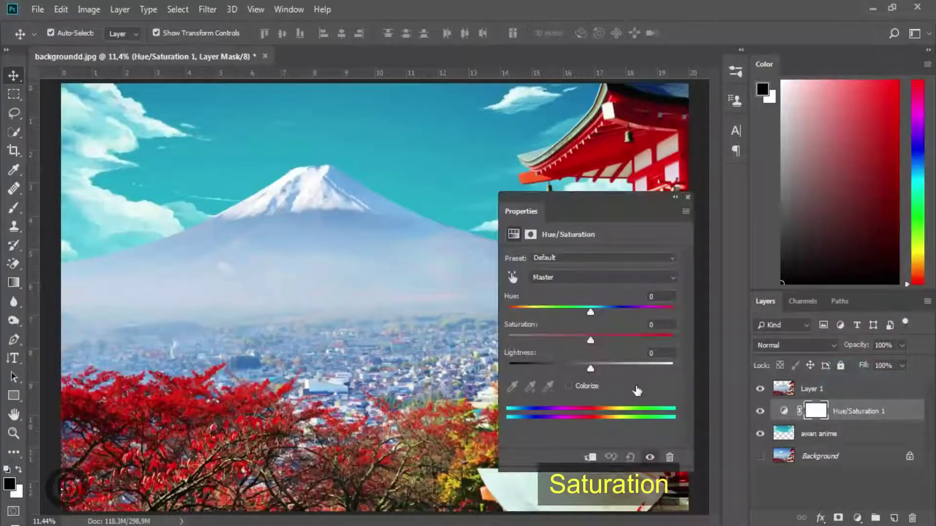
left_click(591, 458)
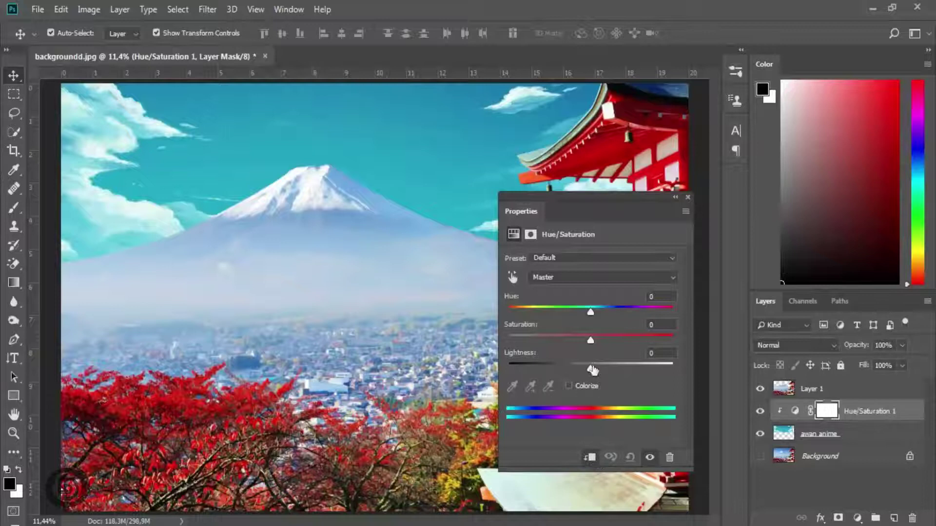
Set the Hue/Saturation to Hue +3, Saturation -26, Lightness +43.
left_click_drag(590, 314, 586, 313)
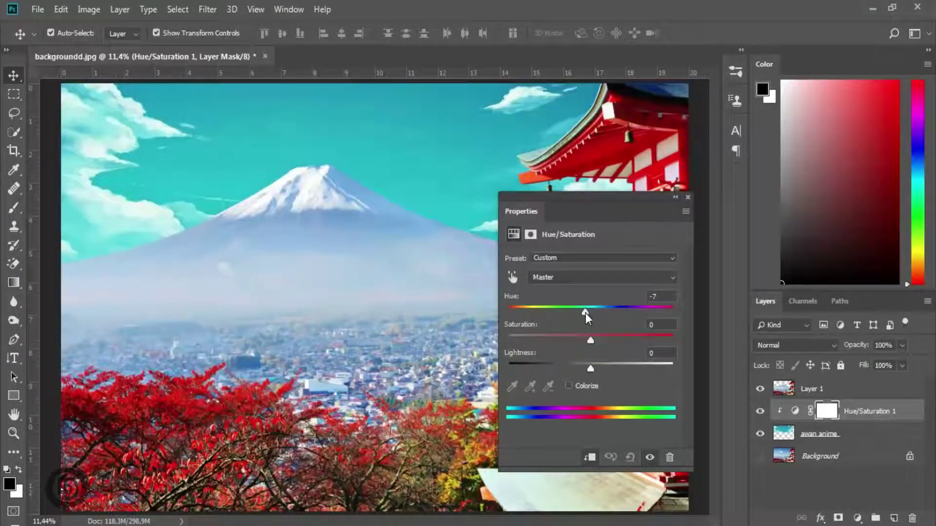
mouse_move(586, 313)
left_mouse_down()
mouse_move(595, 311)
mouse_move(525, 308)
mouse_move(587, 309)
left_mouse_up()
mouse_move(590, 340)
left_mouse_down()
mouse_move(572, 339)
mouse_move(588, 339)
mouse_move(621, 368)
mouse_move(596, 368)
left_mouse_up()
left_click(587, 312)
left_click_drag(586, 312, 593, 312)
left_click_drag(596, 369, 621, 368)
left_click_drag(589, 338, 591, 338)
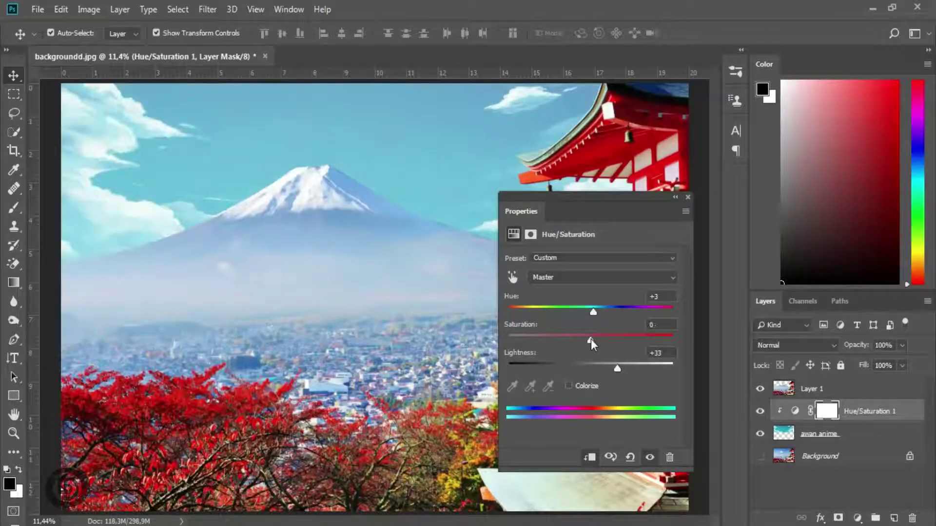
left_click_drag(617, 369, 627, 367)
left_click_drag(585, 340, 569, 340)
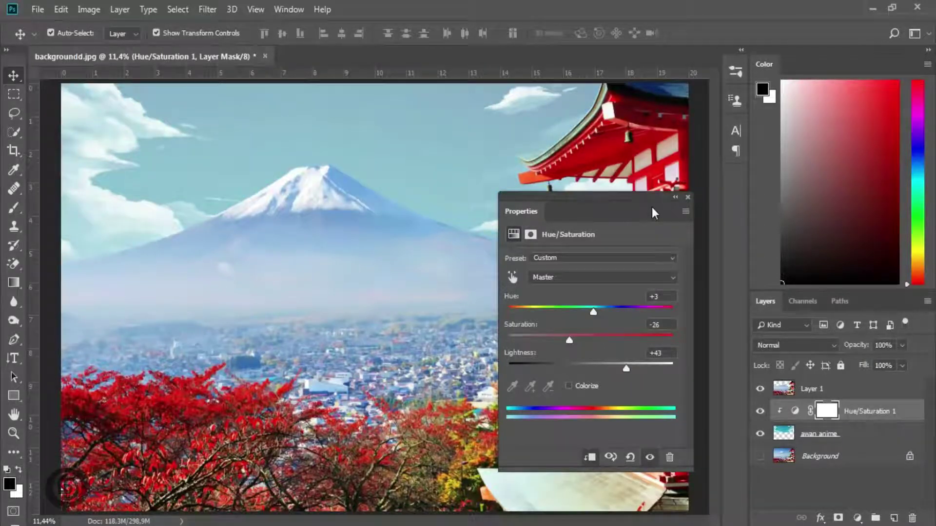
left_click(690, 197)
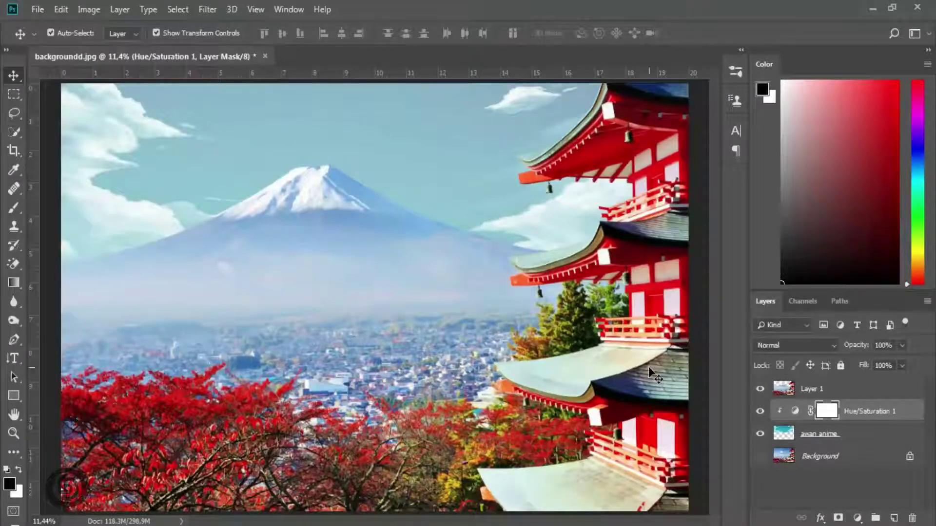
Stamp all visible layers above Layer 1 into Layer 2 and open the Camera Raw Filter.
left_click(820, 390)
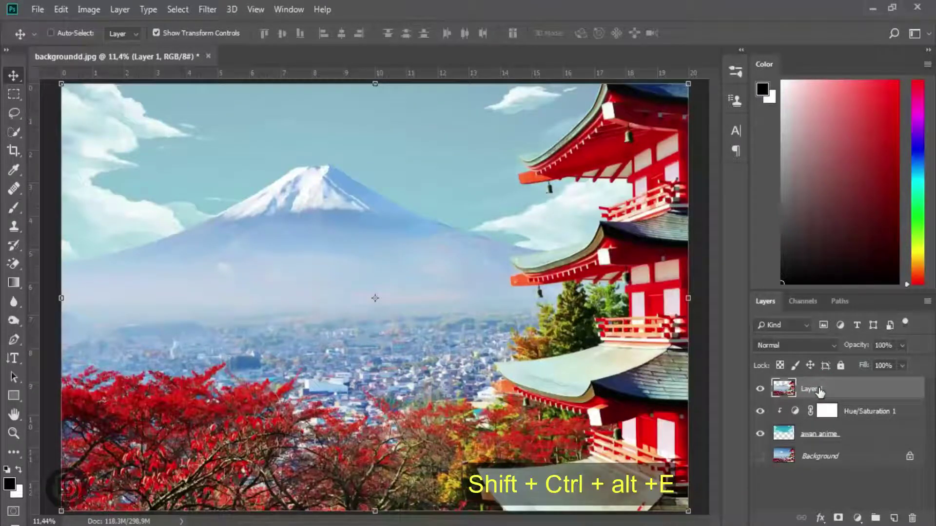
key("ctrl+shift+alt+e")
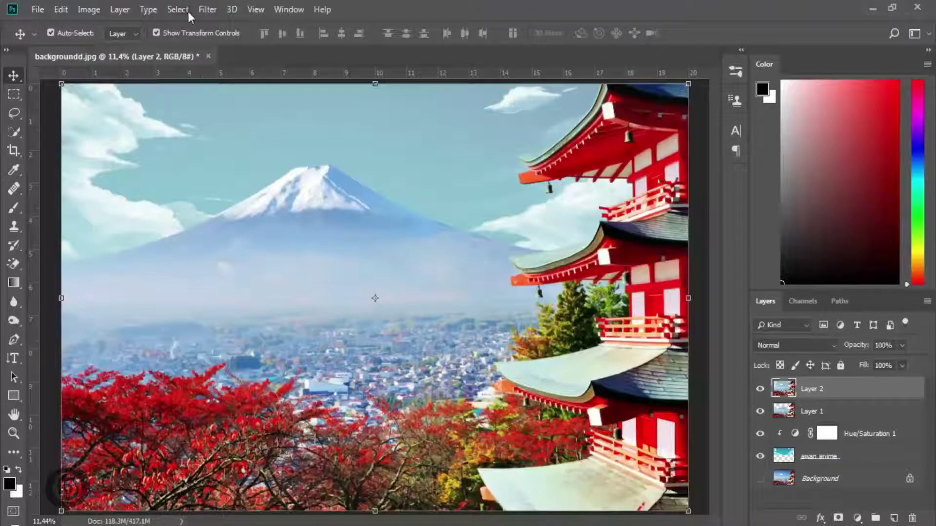
left_click(208, 10)
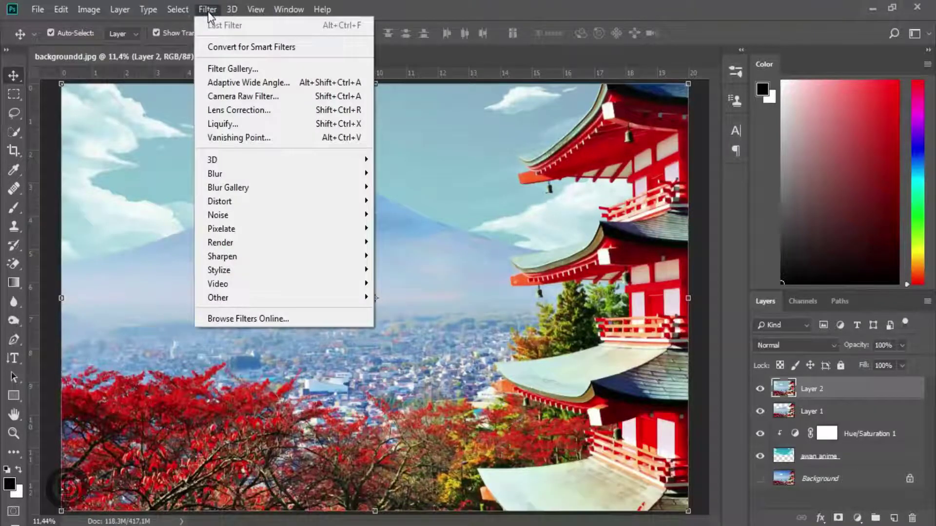
left_click(230, 97)
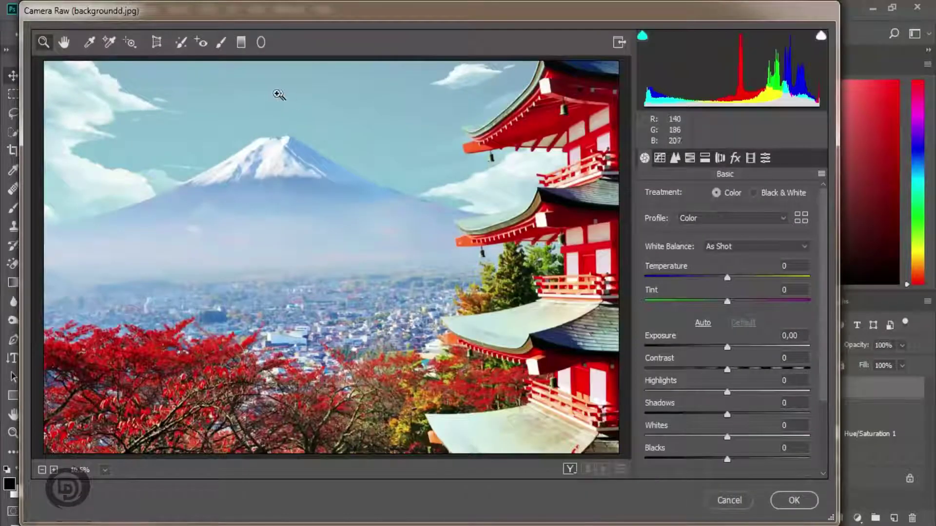
In Camera Raw, set Temperature -27, Tint -45, and raise Contrast to +21.
mouse_move(727, 277)
left_mouse_down()
mouse_move(705, 279)
mouse_move(690, 303)
left_mouse_up()
left_click(727, 302)
left_click(727, 347)
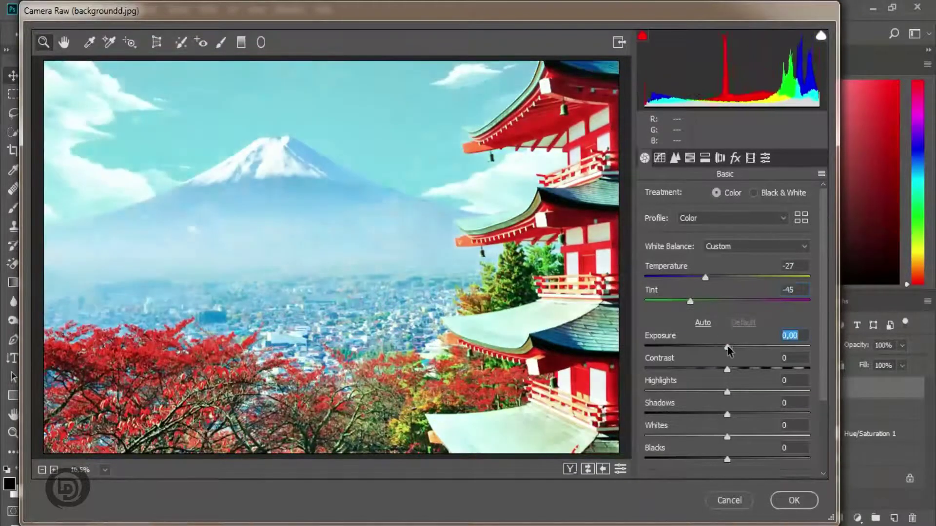
mouse_move(727, 369)
left_mouse_down()
mouse_move(745, 369)
mouse_move(701, 395)
mouse_move(646, 393)
mouse_move(741, 392)
mouse_move(751, 415)
mouse_move(786, 415)
mouse_move(751, 418)
mouse_move(720, 458)
left_mouse_up()
Lower Clarity to -38, add Dehaze +13, and raise Saturation to +12.
scroll(780, 438, "down", 4)
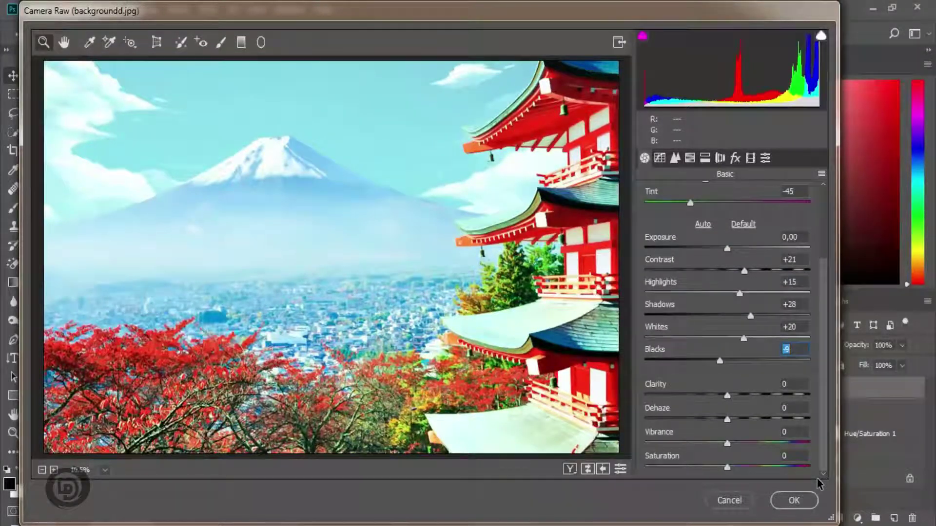
mouse_move(727, 395)
left_mouse_down()
mouse_move(665, 399)
mouse_move(696, 399)
left_mouse_up()
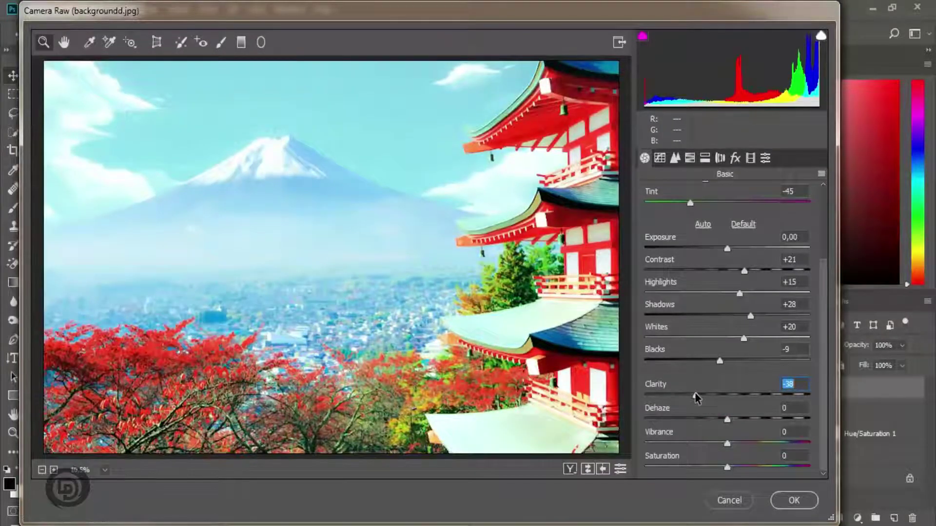
mouse_move(726, 419)
left_mouse_down()
mouse_move(785, 425)
mouse_move(710, 416)
mouse_move(736, 416)
mouse_move(746, 443)
left_mouse_up()
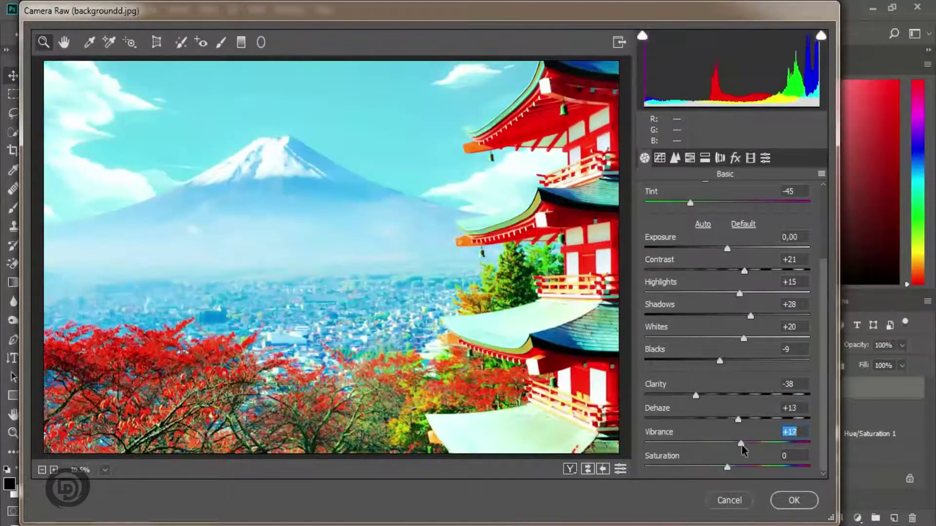
left_click(728, 468)
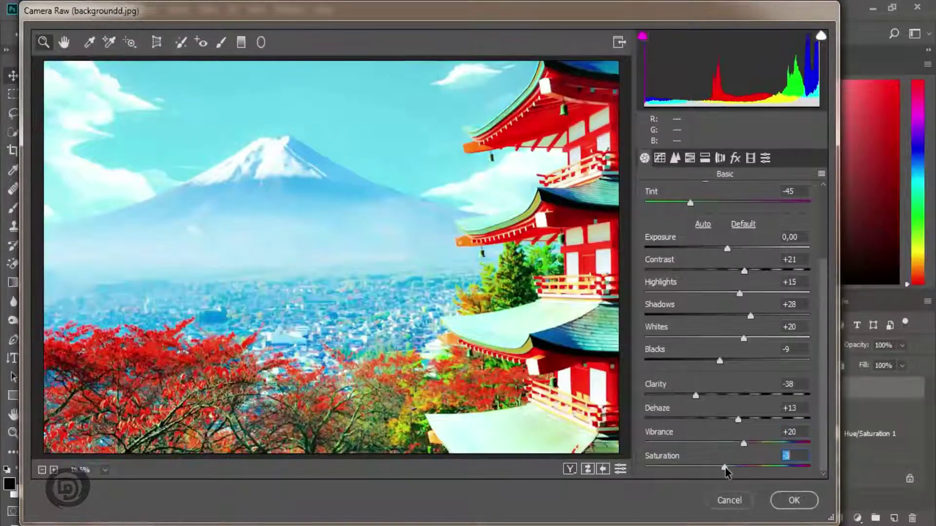
left_click_drag(728, 468, 737, 468)
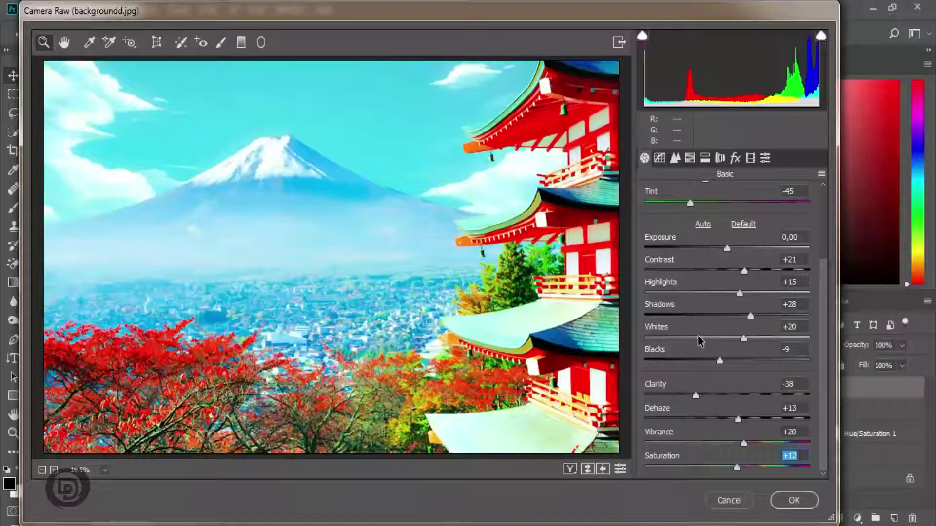
Set the parametric tone curve to Highlights +40, Lights +3, Darks +11, Shadows +27.
left_click(659, 158)
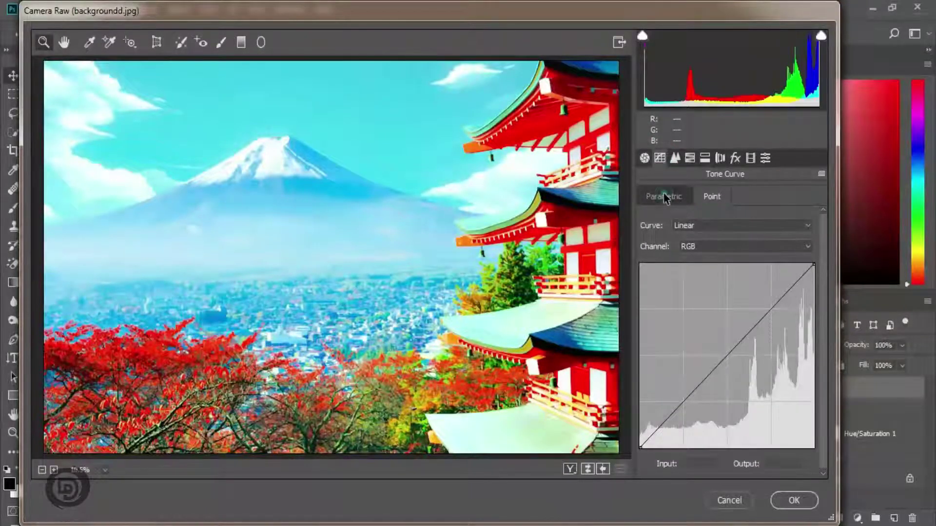
left_click(664, 196)
scroll(824, 298, "down", 1)
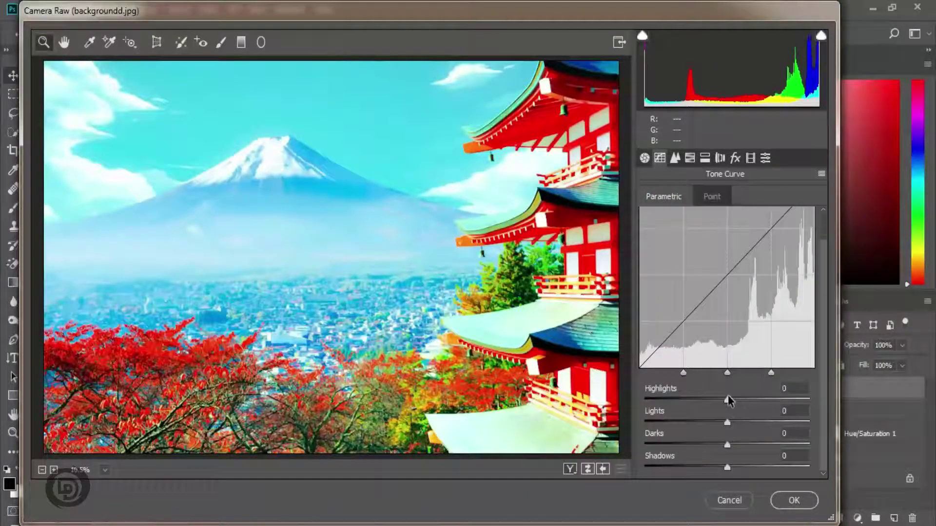
left_click_drag(736, 399, 767, 396)
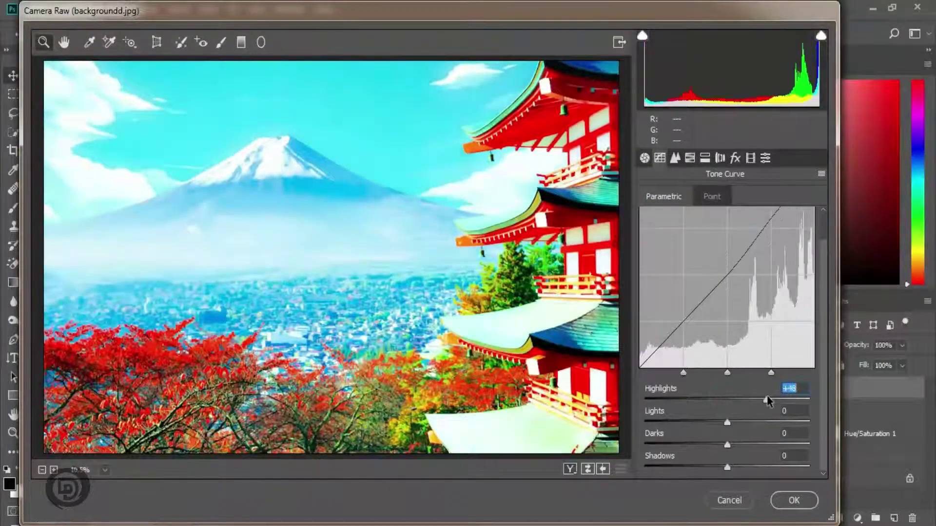
left_click_drag(726, 423, 736, 444)
left_click_drag(727, 468, 749, 467)
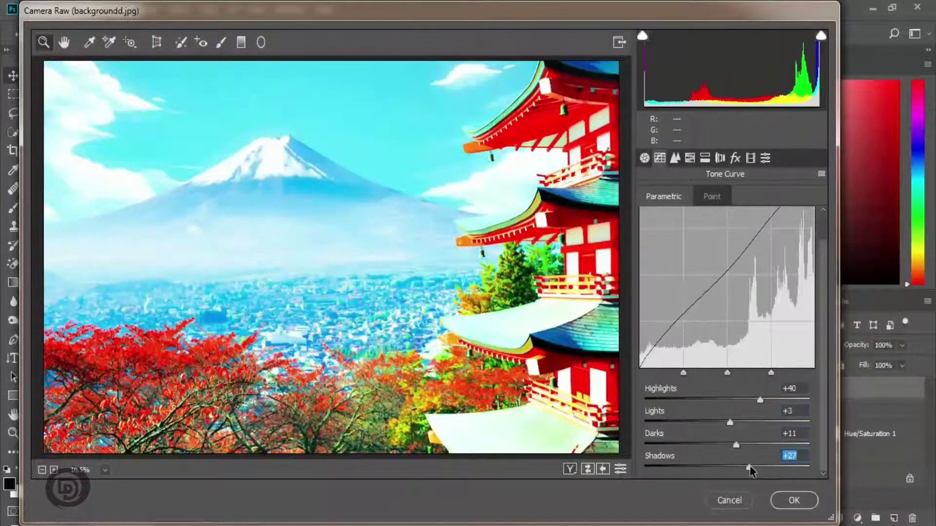
Shape the point tone curve into a slight S.
left_click(711, 197)
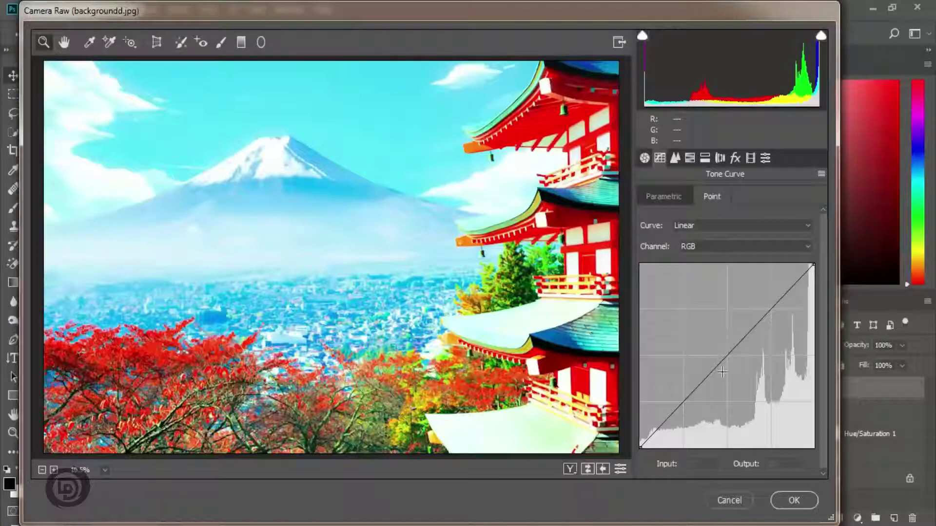
left_click_drag(720, 365, 720, 360)
left_click_drag(683, 402, 683, 406)
left_click_drag(761, 319, 761, 315)
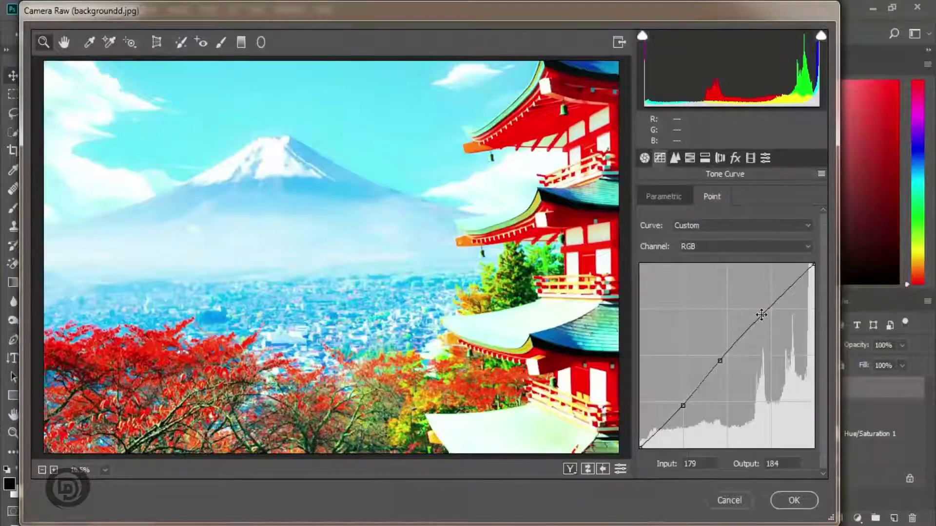
Set Detail Luminance noise reduction to 100, then show the HSL Hue sliders.
left_click(671, 159)
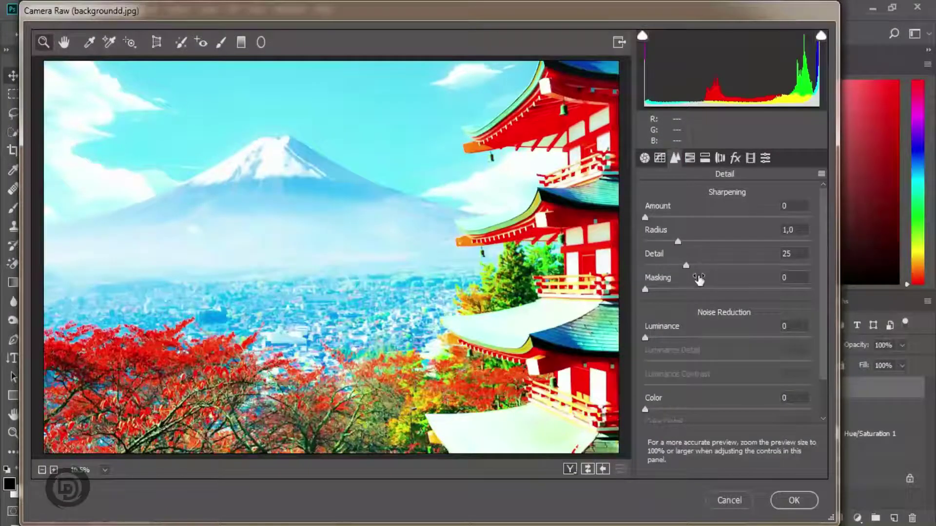
left_click_drag(645, 340, 809, 337)
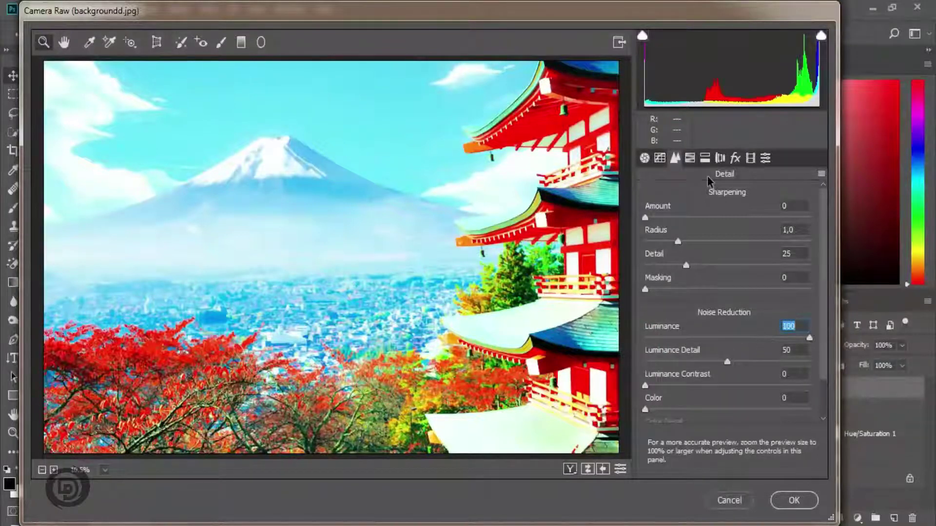
left_click(689, 158)
left_click(653, 197)
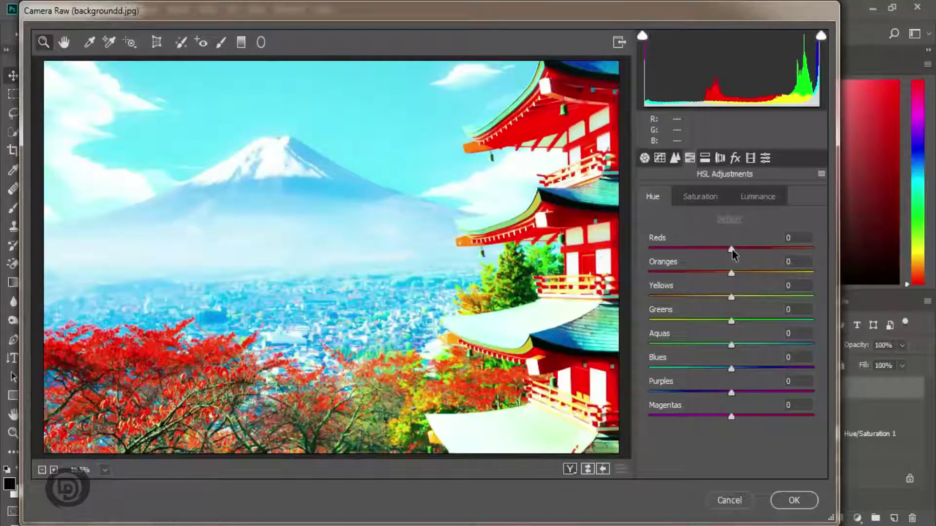
Shift Reds hue to +34, set Reds saturation +21, and boost oranges, yellows and greens.
mouse_move(732, 249)
left_mouse_down()
mouse_move(760, 249)
mouse_move(739, 297)
mouse_move(753, 321)
mouse_move(745, 343)
mouse_move(675, 369)
mouse_move(731, 369)
mouse_move(755, 393)
mouse_move(712, 417)
left_mouse_up()
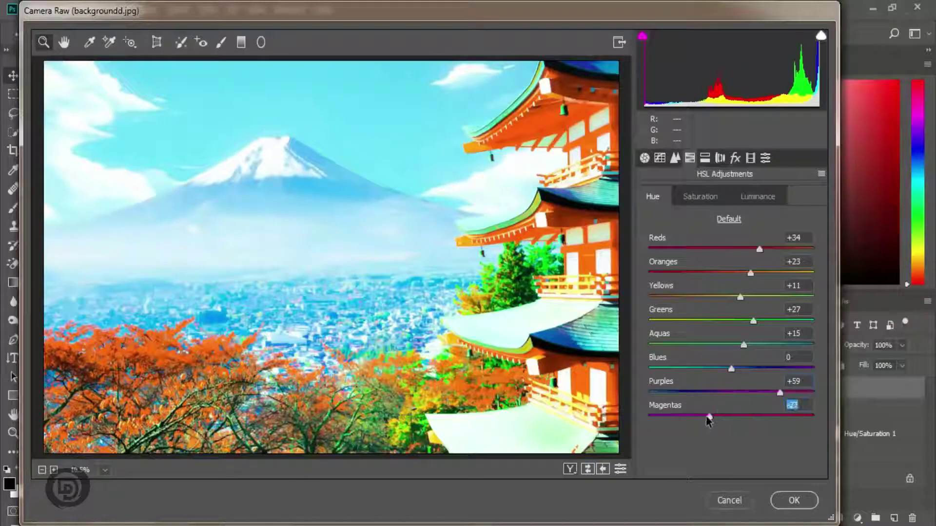
left_click(709, 196)
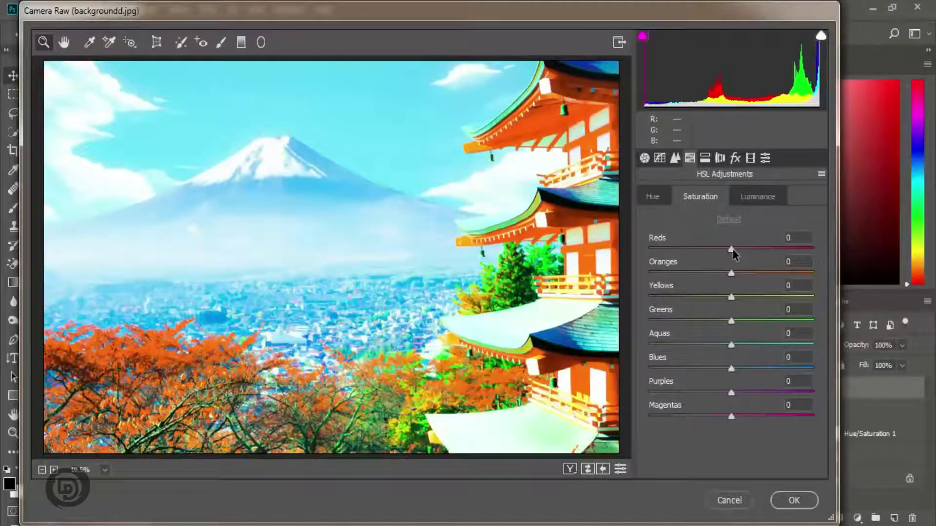
left_click_drag(731, 250, 800, 249)
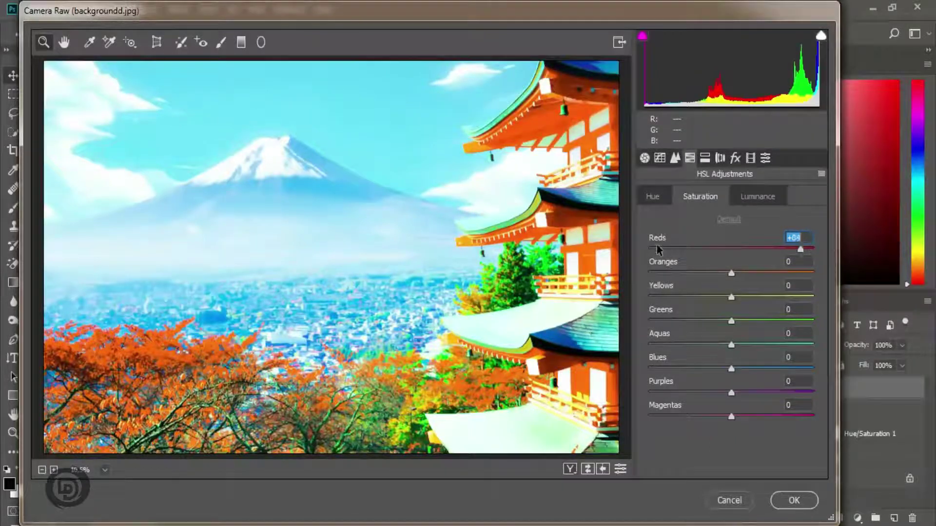
left_click_drag(657, 250, 649, 250)
left_click(748, 250)
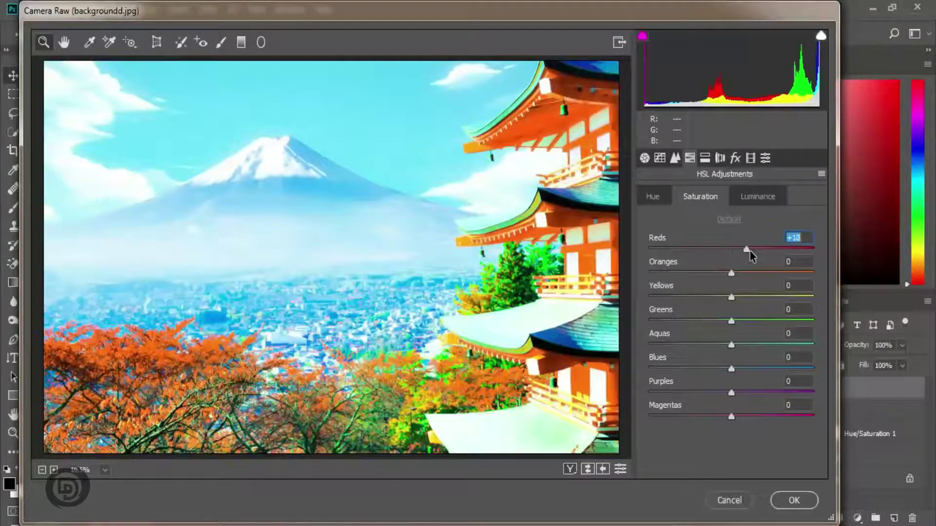
left_click(755, 272)
mouse_move(731, 298)
left_mouse_down()
mouse_move(766, 320)
mouse_move(744, 345)
mouse_move(756, 369)
mouse_move(712, 393)
mouse_move(744, 417)
left_mouse_up()
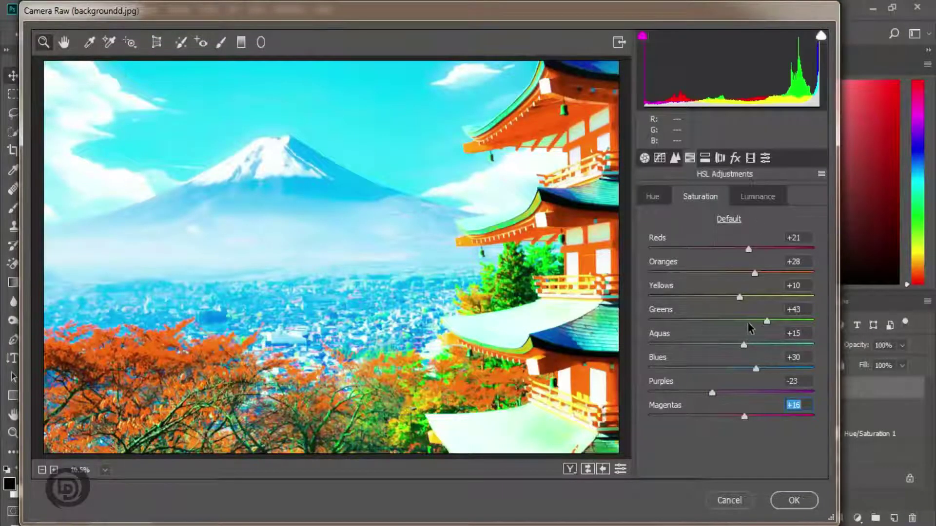
Set HSL luminance: Reds +13, Oranges +13, Yellows +8, Greens +18, Blues 0.
left_click(758, 194)
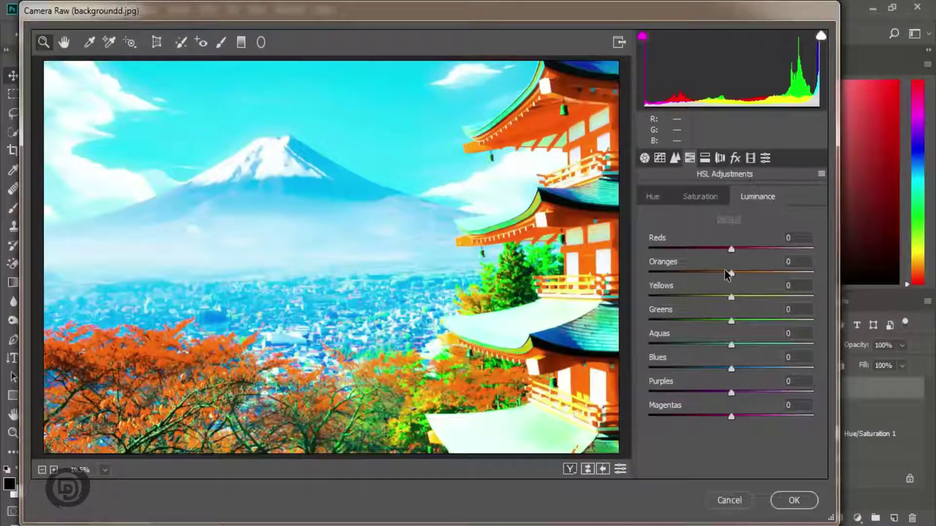
mouse_move(733, 249)
left_mouse_down()
mouse_move(743, 249)
mouse_move(735, 298)
mouse_move(746, 322)
left_mouse_up()
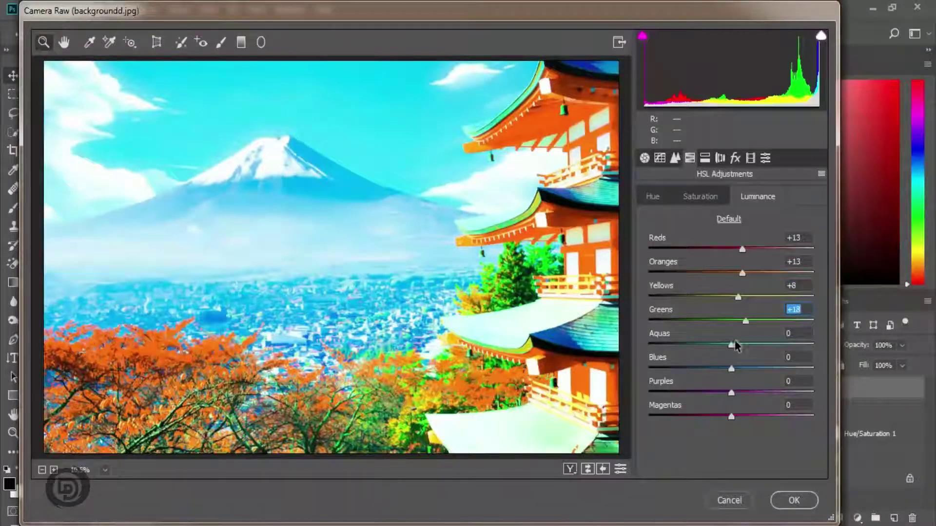
left_click(731, 344)
mouse_move(731, 368)
left_mouse_down()
mouse_move(751, 371)
mouse_move(711, 393)
mouse_move(718, 419)
left_mouse_up()
double_click(749, 369)
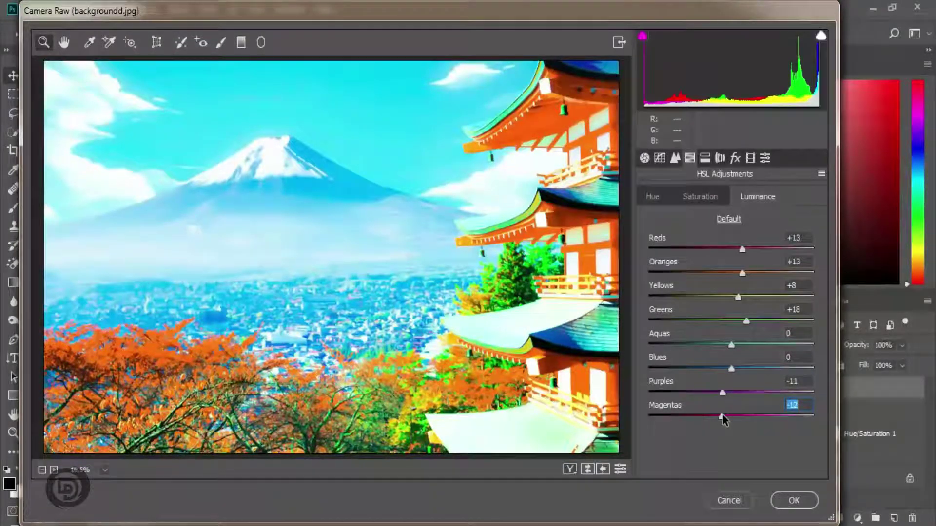
In Split Toning, set Highlights Hue 35, Saturation 22, and Shadows Hue 360.
left_click(705, 159)
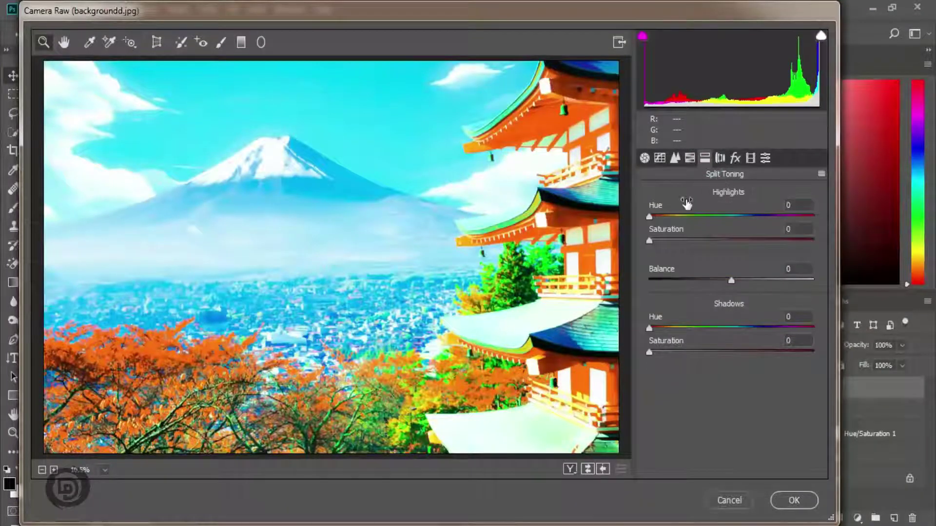
left_click(651, 215)
mouse_move(650, 215)
left_mouse_down()
mouse_move(682, 218)
mouse_move(665, 216)
mouse_move(684, 241)
left_mouse_up()
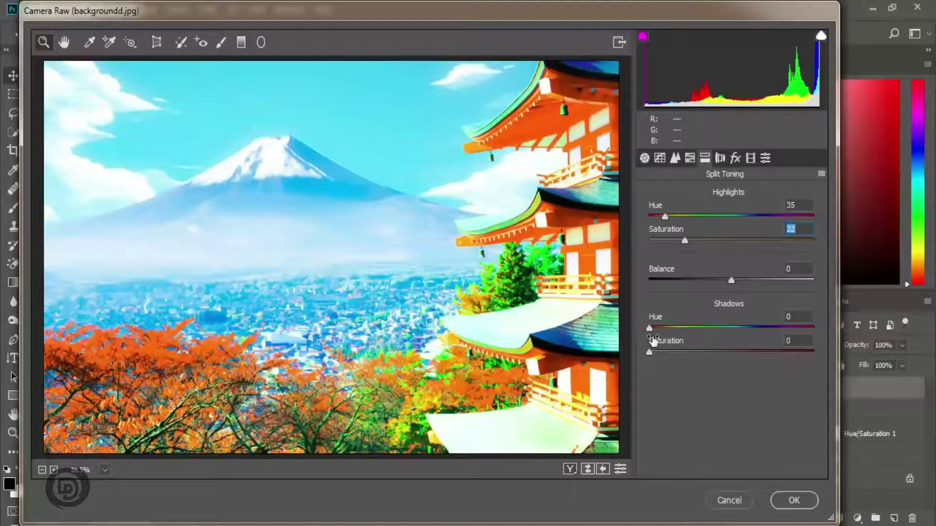
left_click_drag(650, 333, 813, 328)
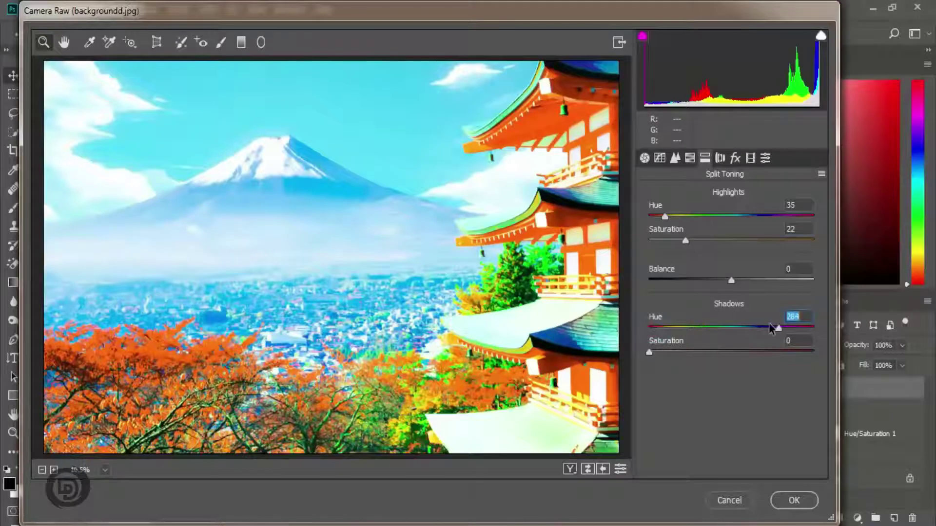
mouse_move(667, 351)
left_mouse_down()
mouse_move(706, 351)
mouse_move(651, 351)
left_mouse_up()
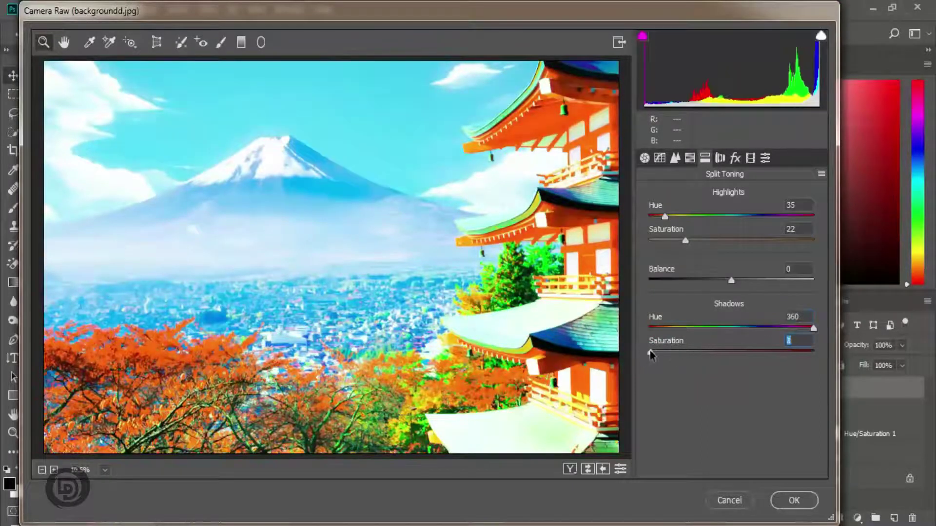
In Camera Raw Calibration, set Green Primary Hue to +2 and Blue Primary Hue to -4.
left_click(751, 158)
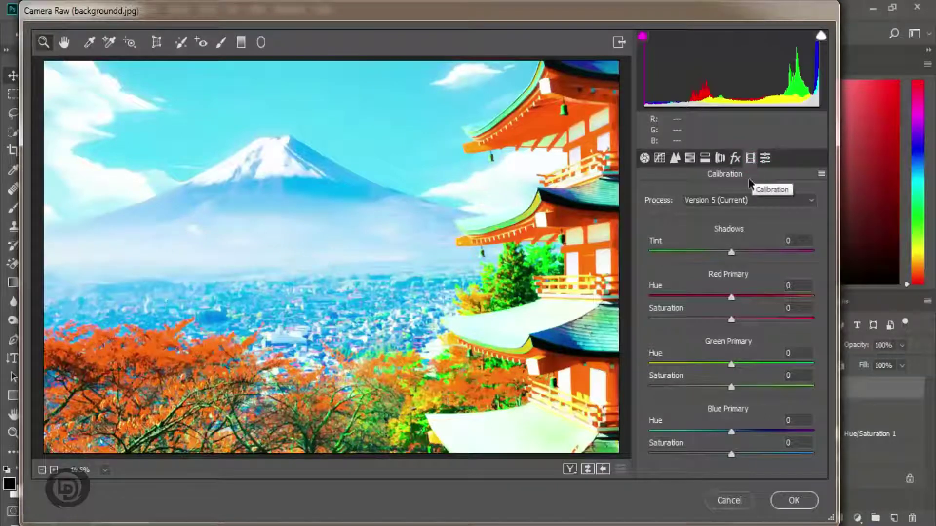
mouse_move(729, 366)
left_mouse_down()
mouse_move(813, 366)
mouse_move(721, 365)
mouse_move(734, 365)
left_mouse_up()
mouse_move(731, 432)
left_mouse_down()
mouse_move(746, 432)
mouse_move(721, 431)
left_mouse_up()
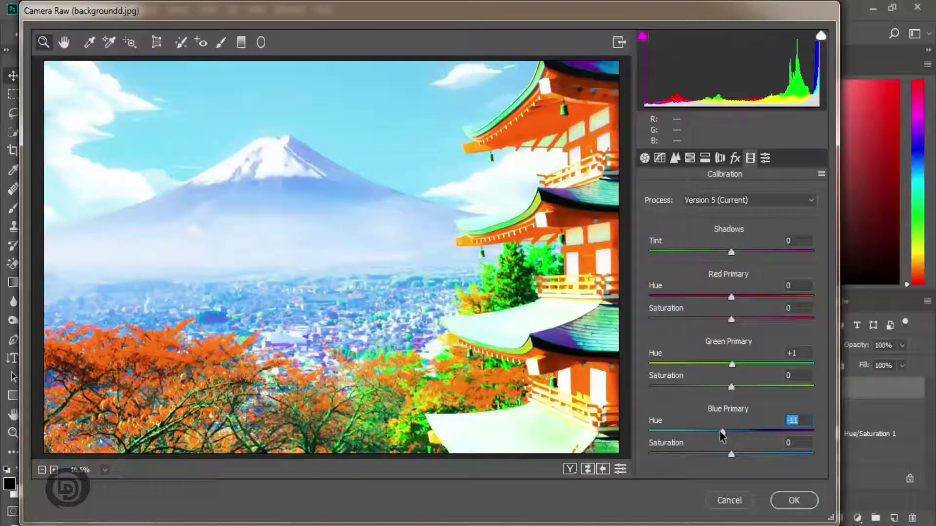
left_click(727, 432)
left_click(733, 364)
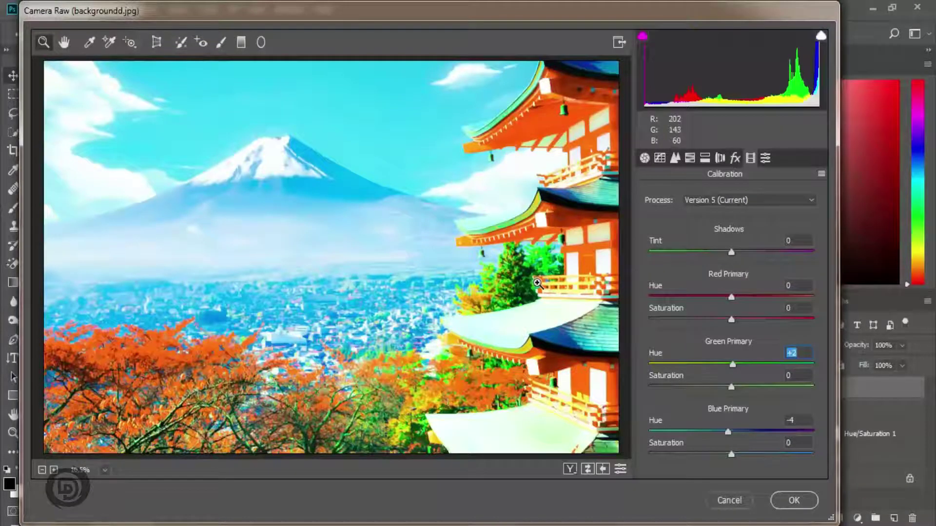
left_click(569, 469)
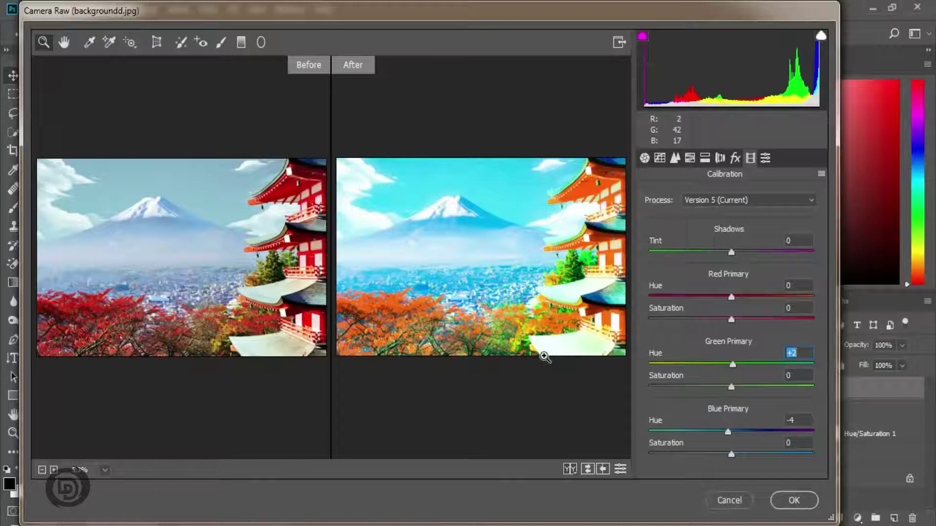
left_click(570, 470)
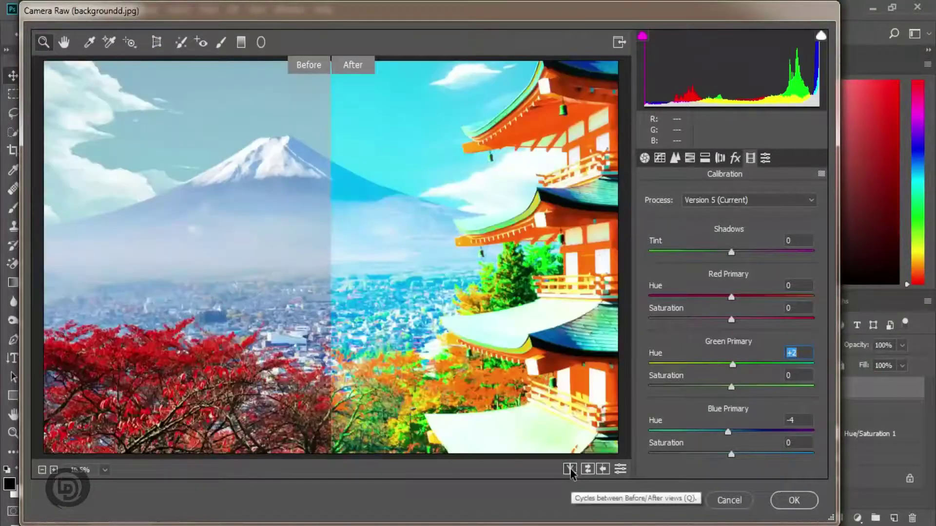
left_click(570, 469)
left_click(570, 469)
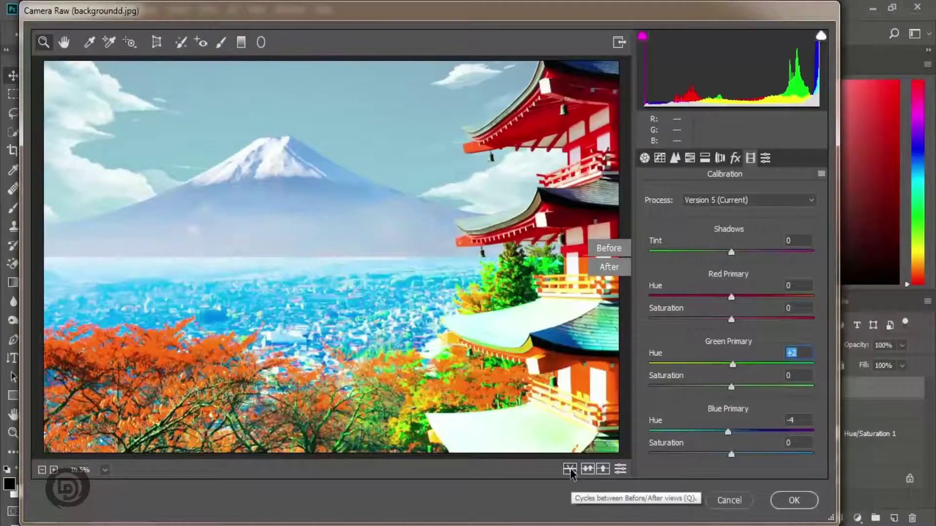
left_click(571, 469)
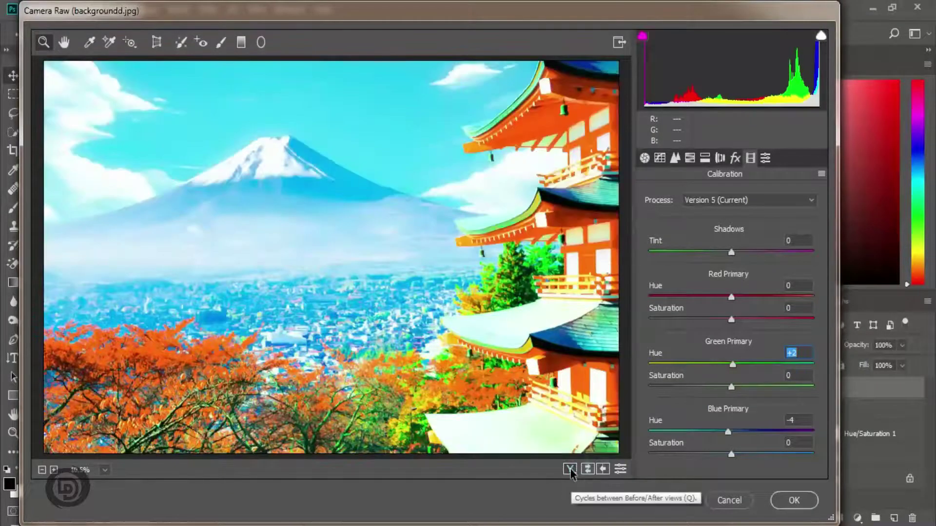
Confirm the Camera Raw filter so its colour changes land on Layer 2.
left_click(792, 502)
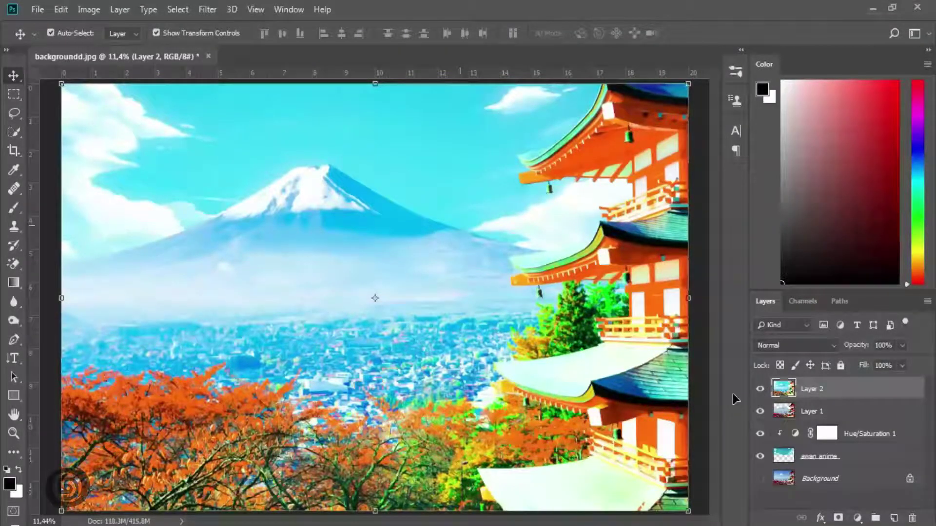
Add a Selective Color adjustment layer clipped to Layer 2.
left_click(858, 519)
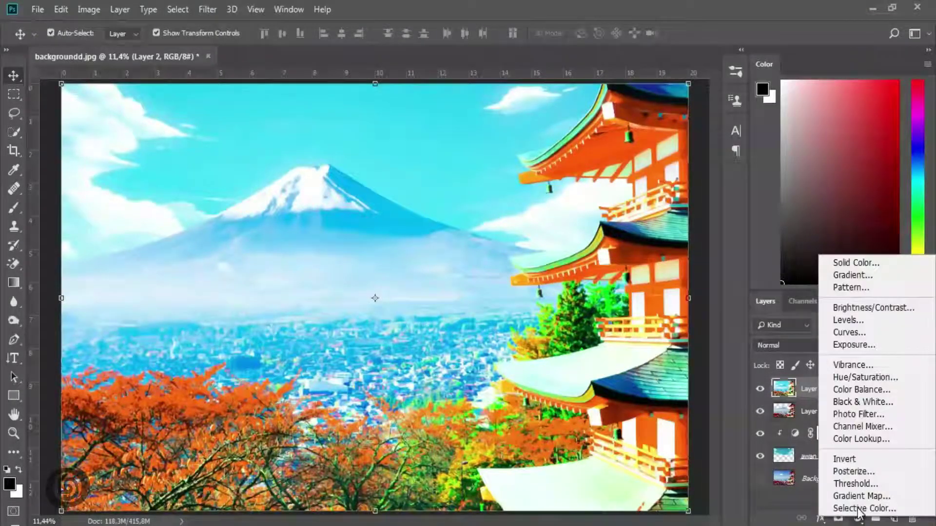
left_click(859, 510)
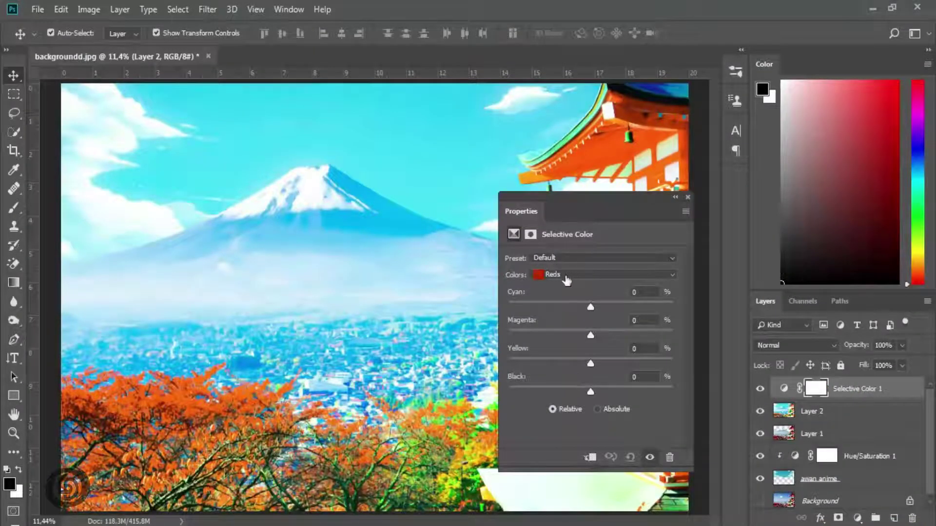
left_click(590, 458)
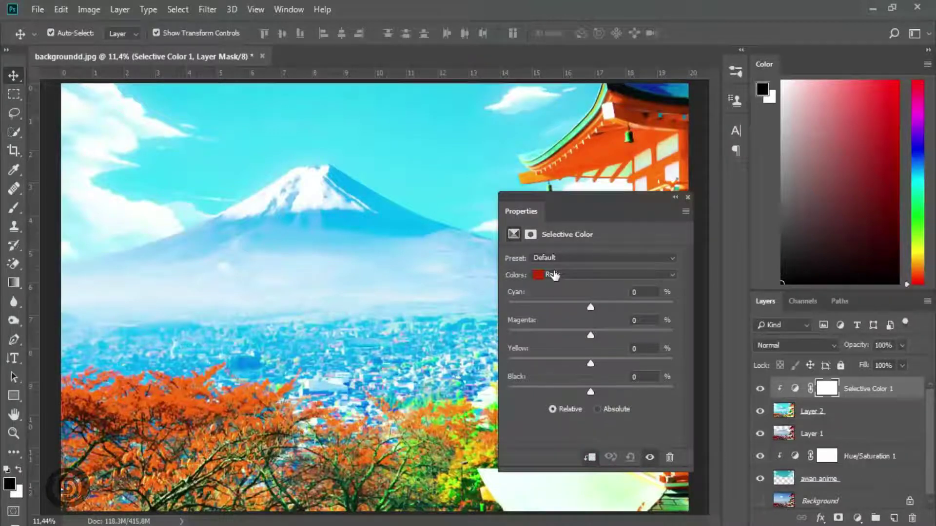
Set the Cyans range to Cyan +15, Magenta +12, Yellow +14 and Black +14.
left_click(569, 273)
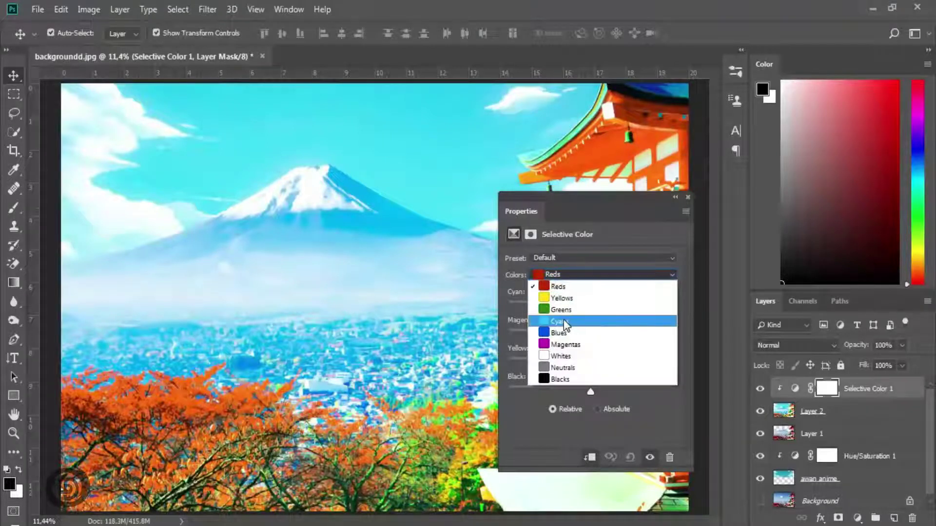
left_click(563, 321)
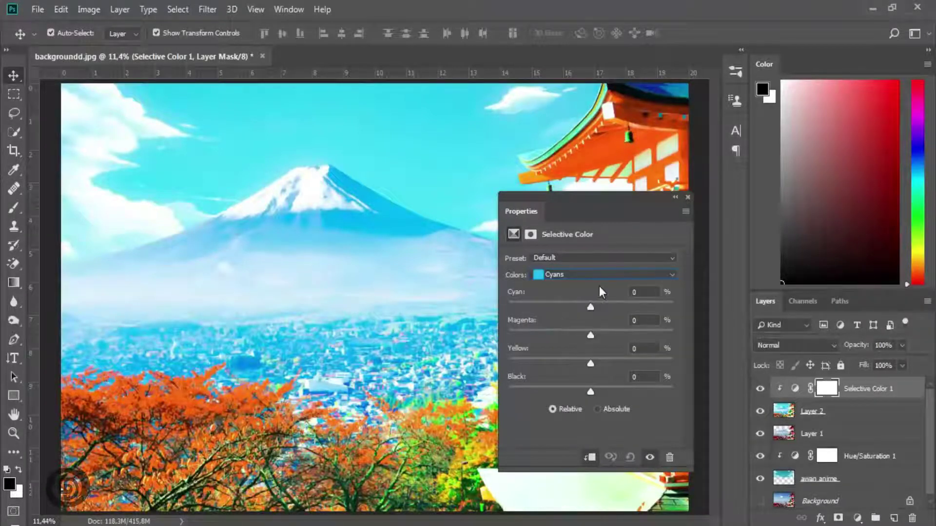
left_click_drag(591, 307, 593, 307)
mouse_move(612, 305)
left_mouse_down()
mouse_move(603, 305)
mouse_move(607, 336)
left_mouse_up()
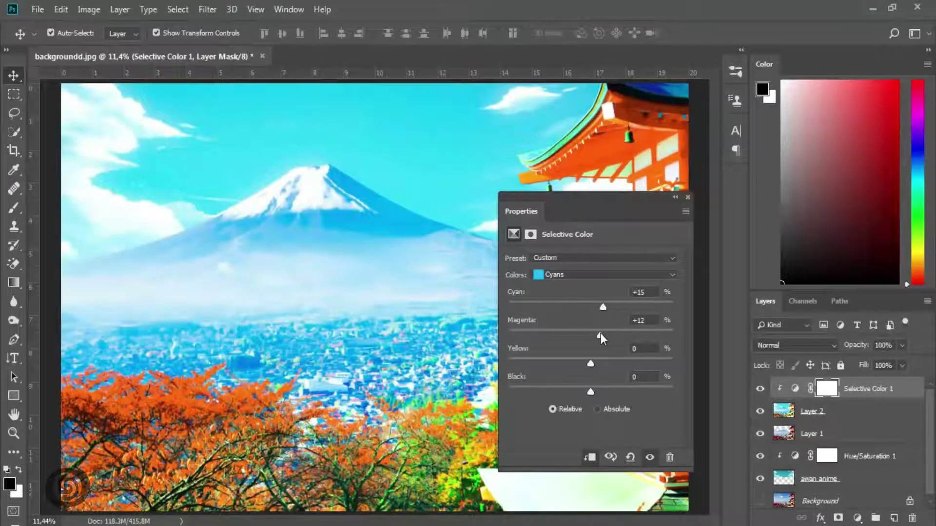
left_click_drag(592, 363, 602, 360)
left_click_drag(594, 392, 602, 391)
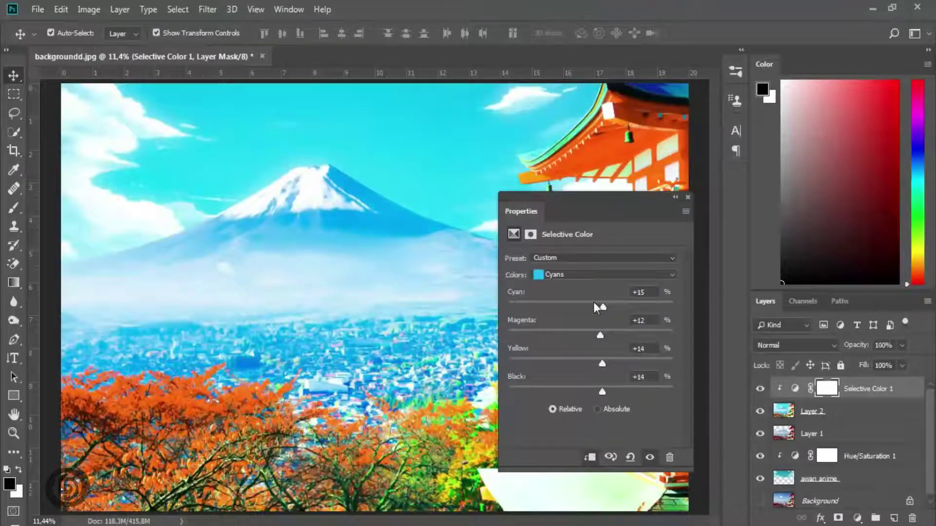
Give the Blacks range Cyan +14 and close the Properties panel.
left_click(600, 275)
left_click(578, 378)
left_click_drag(591, 307, 604, 307)
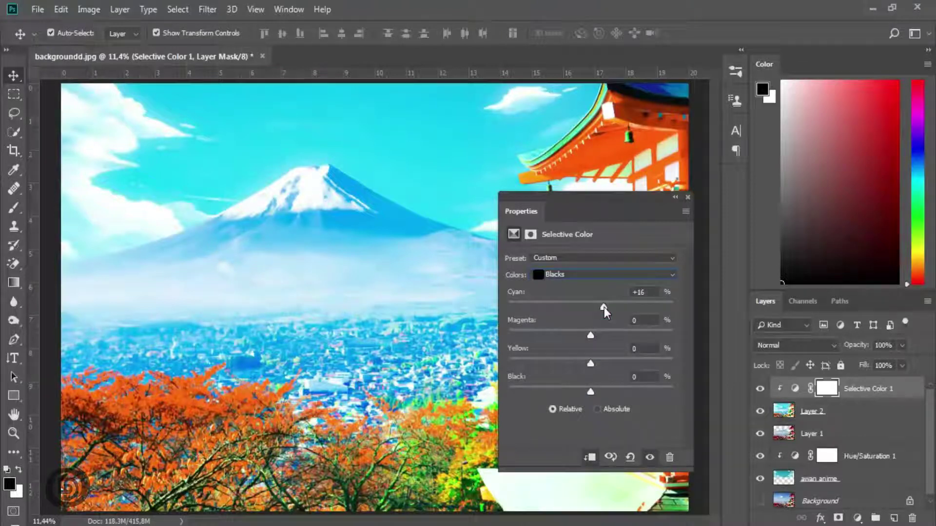
left_click(687, 197)
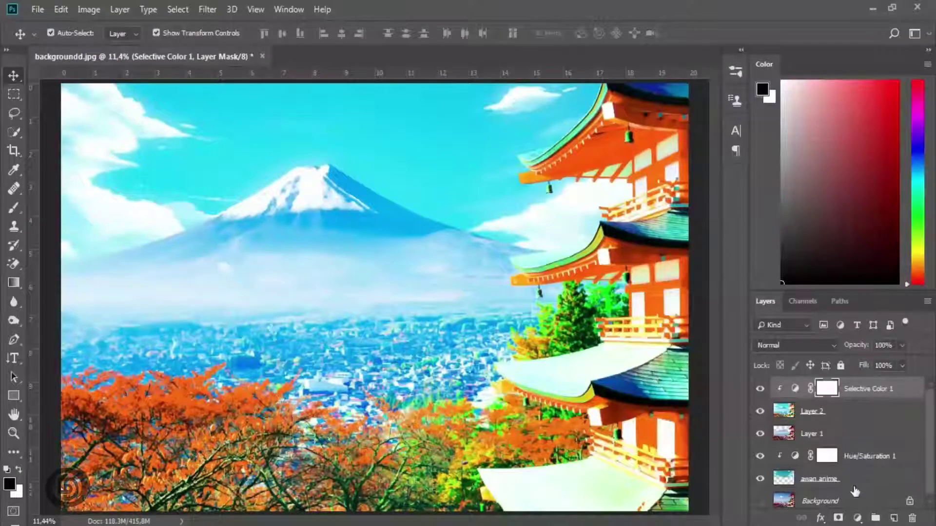
Add a clipped Hue/Saturation 2 layer with Hue +3 and Saturation +13.
left_click(857, 518)
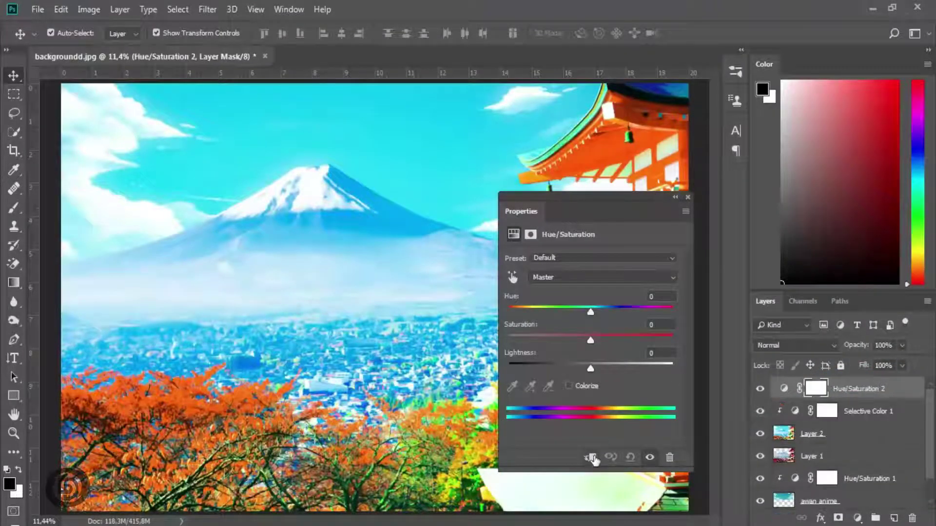
left_click(589, 458)
mouse_move(590, 311)
left_mouse_down()
mouse_move(633, 308)
mouse_move(594, 311)
mouse_move(600, 340)
left_mouse_up()
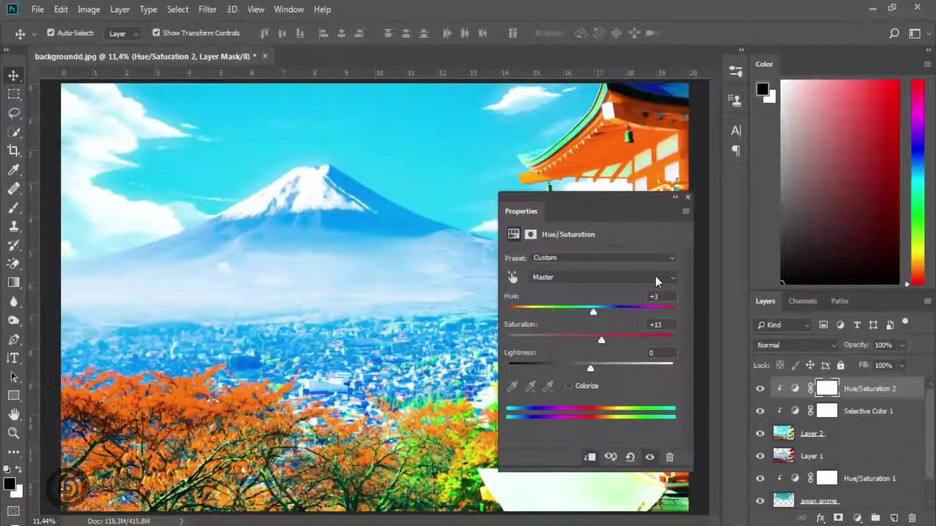
left_click(686, 198)
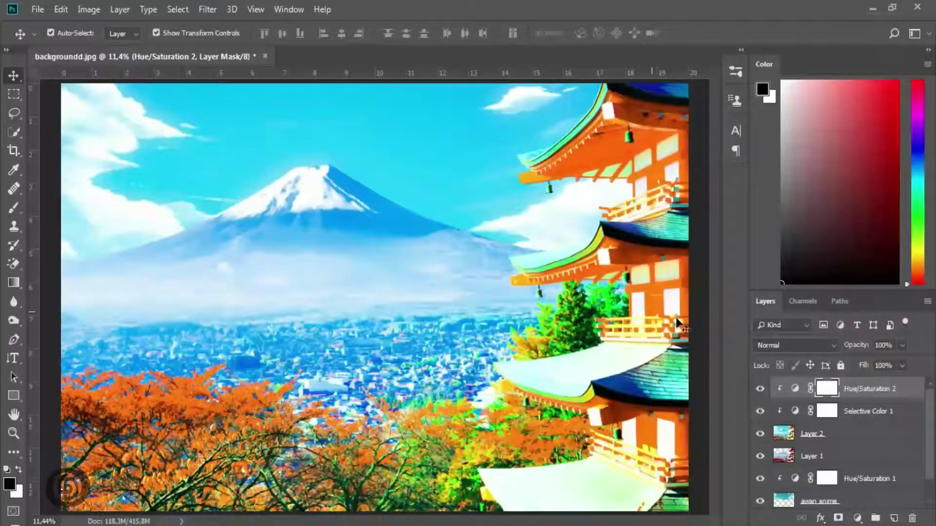
left_click(856, 518)
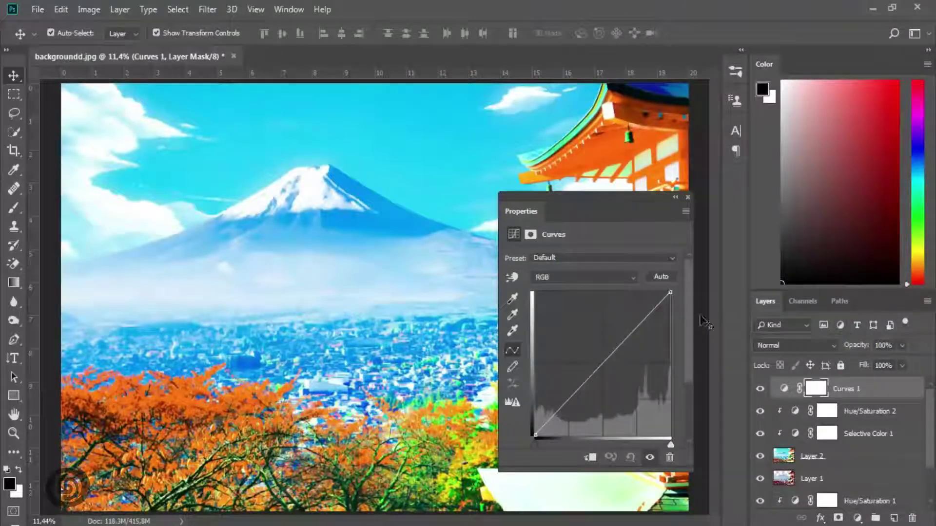
Clip the Curves 1 layer to Hue/Saturation 2 and add a midpoint on the RGB curve.
left_click(592, 459)
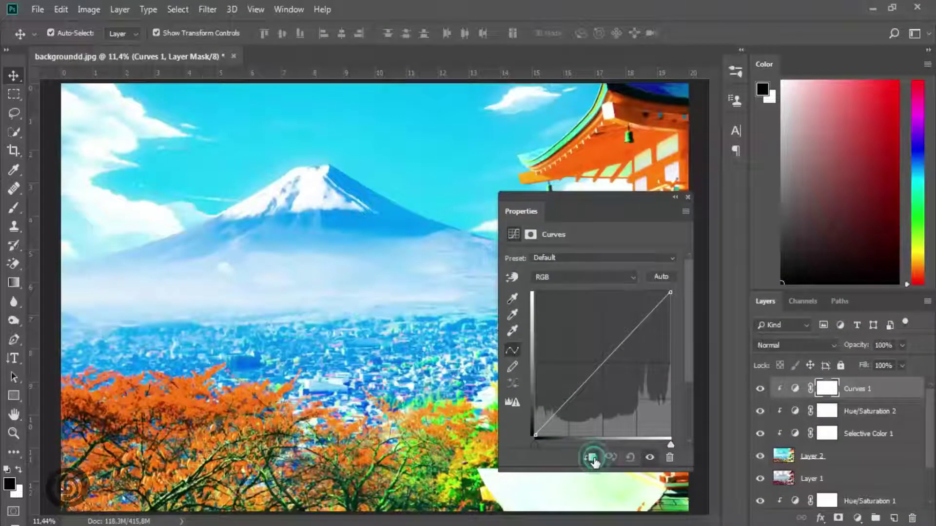
left_click(606, 360)
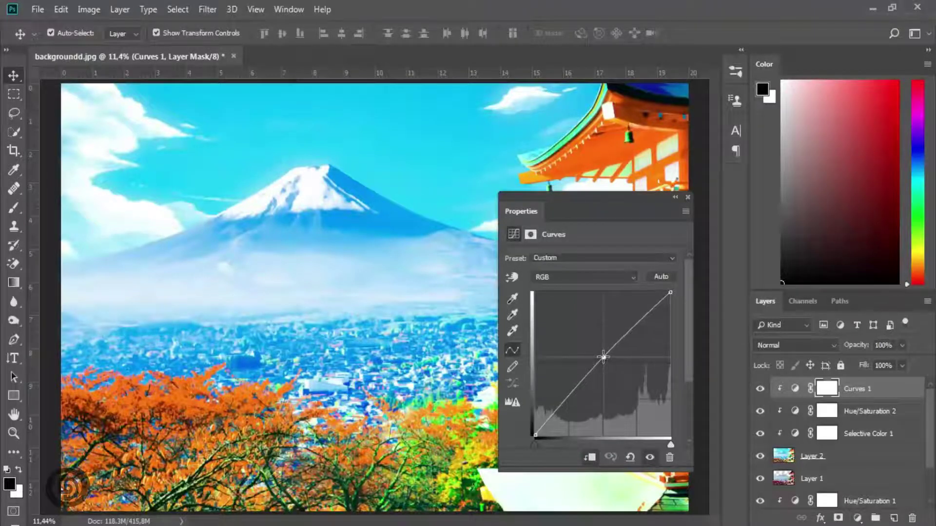
left_click(584, 277)
left_click(580, 304)
left_click(595, 277)
left_click(585, 316)
left_click_drag(563, 200, 318, 208)
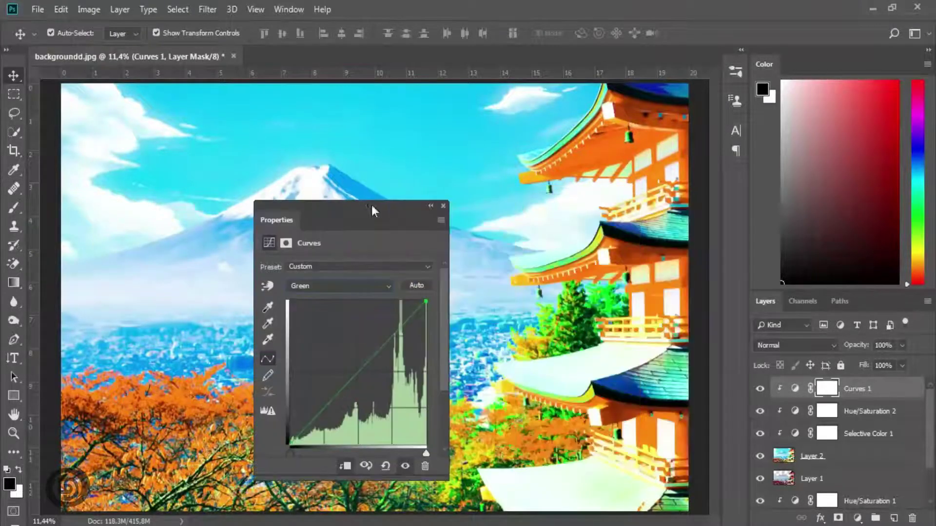
Add a Green curve midpoint and pull the Blue curve midpoint slightly down.
left_click(357, 367)
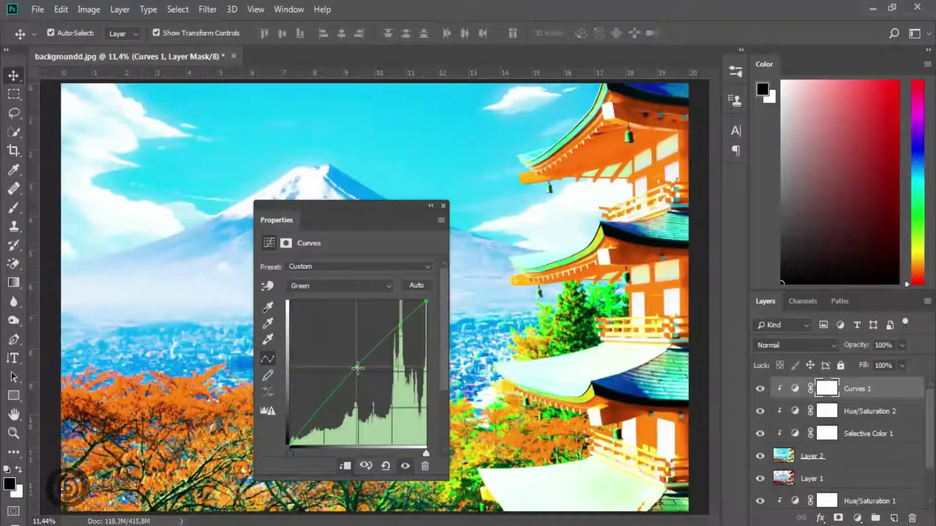
left_click(356, 287)
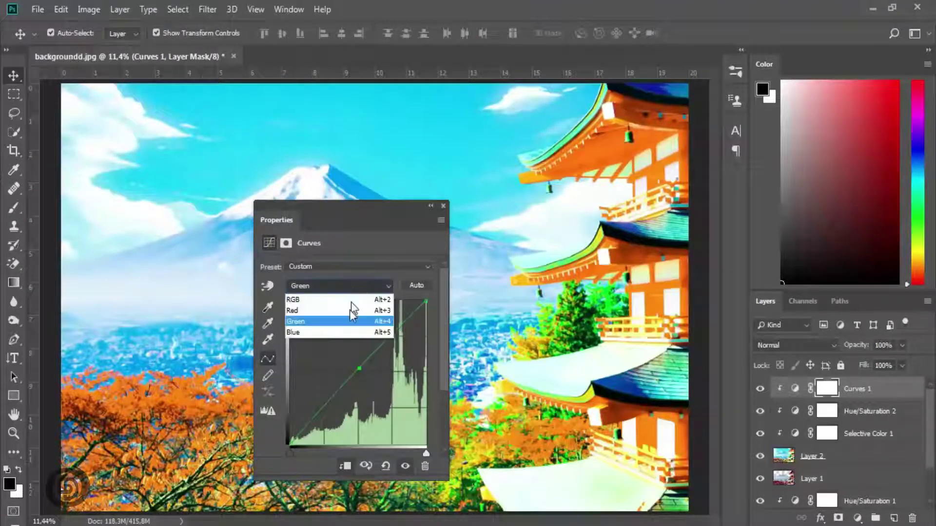
left_click(351, 334)
left_click(356, 367)
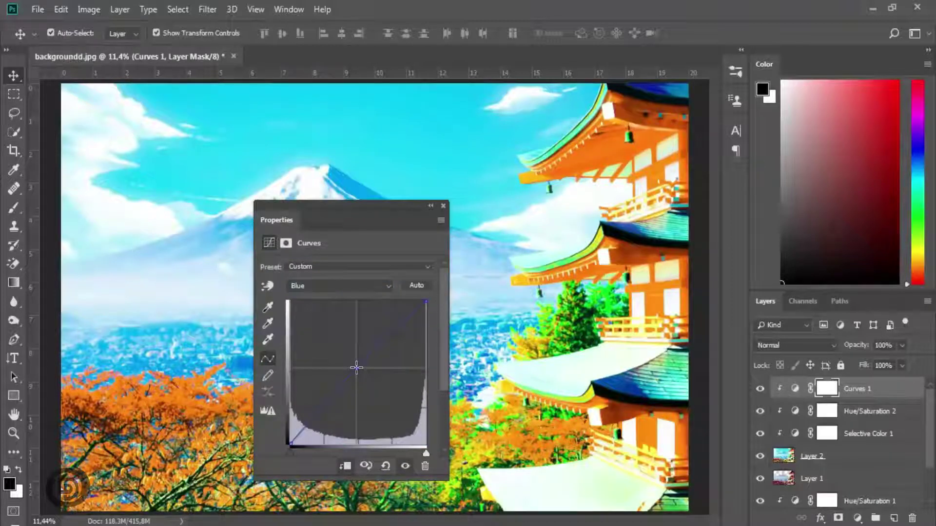
left_click_drag(356, 367, 357, 370)
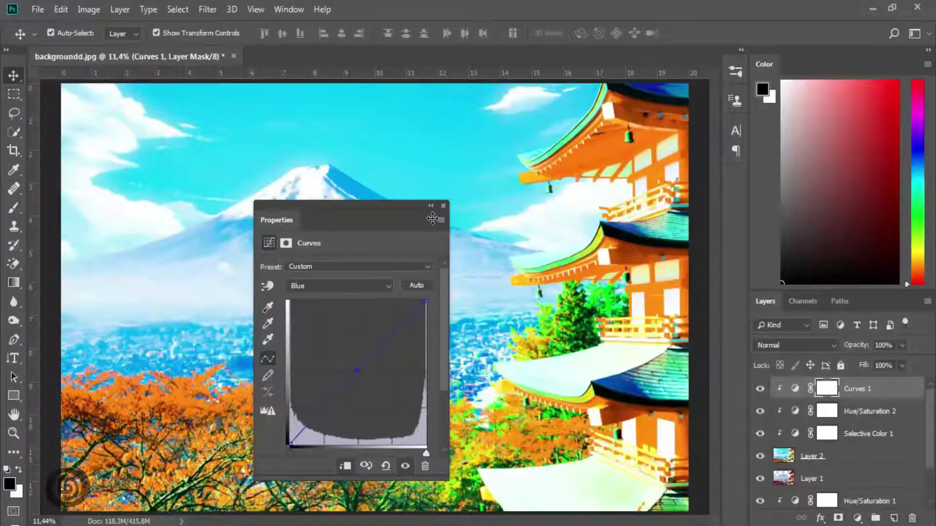
left_click(443, 204)
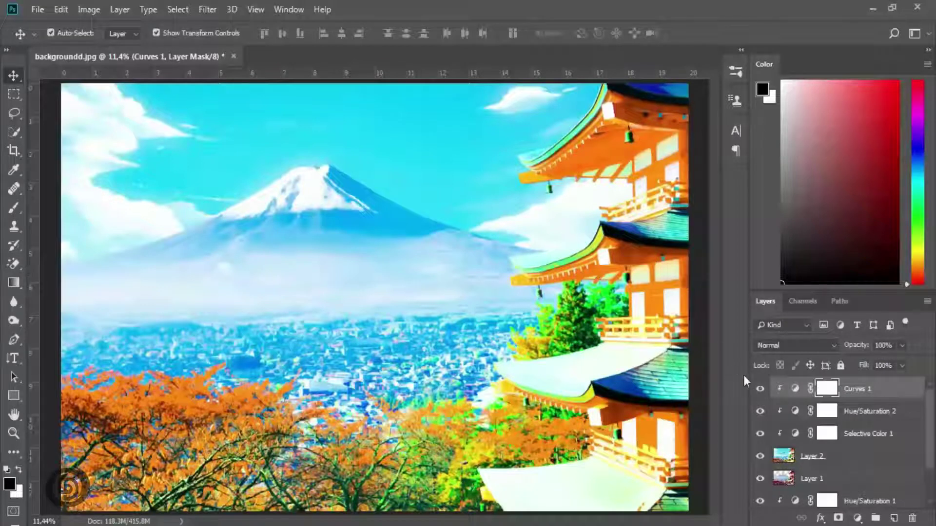
left_click(795, 389)
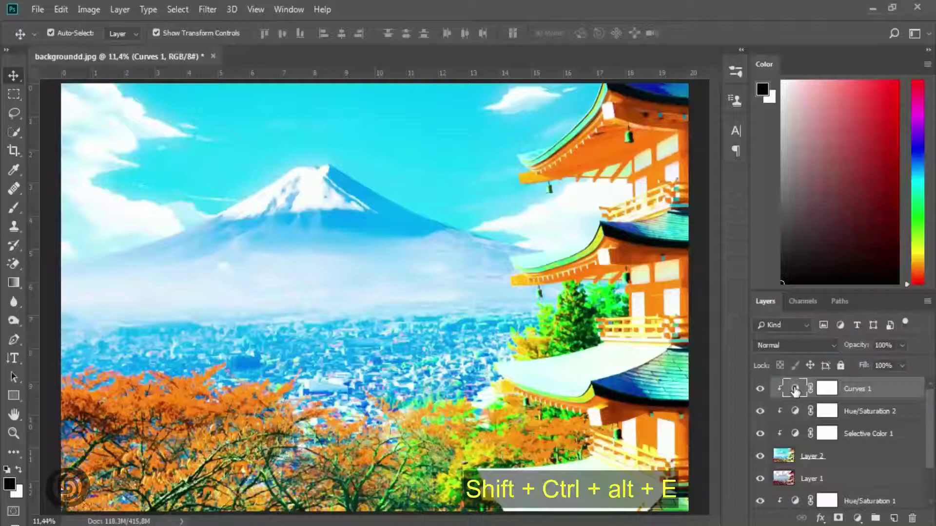
Stamp all visible layers into Layer 3 and apply a 4.8-pixel Gaussian Blur.
key("shift+ctrl+alt+e")
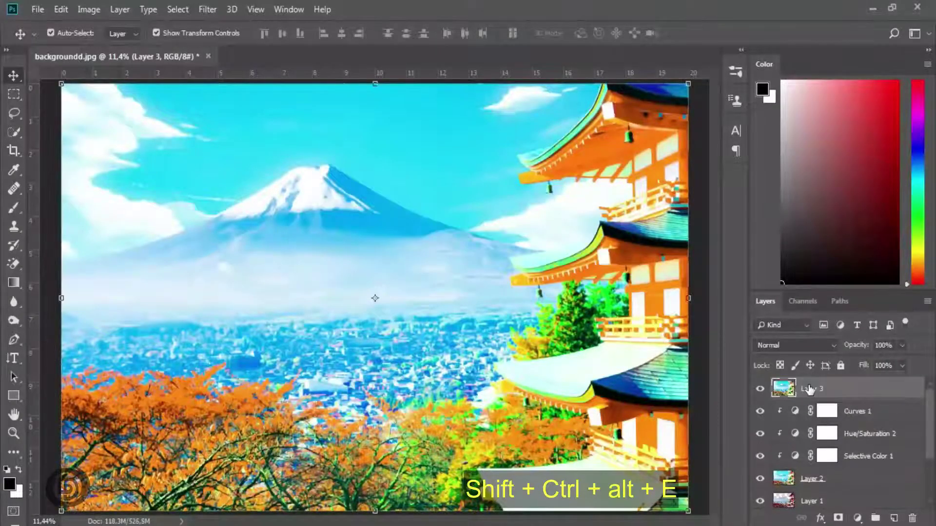
left_click(210, 9)
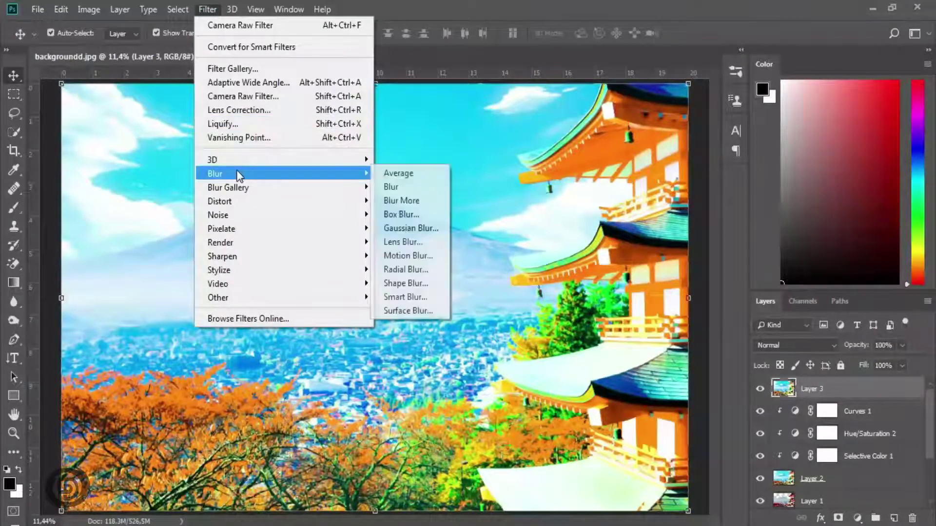
mouse_move(215, 173)
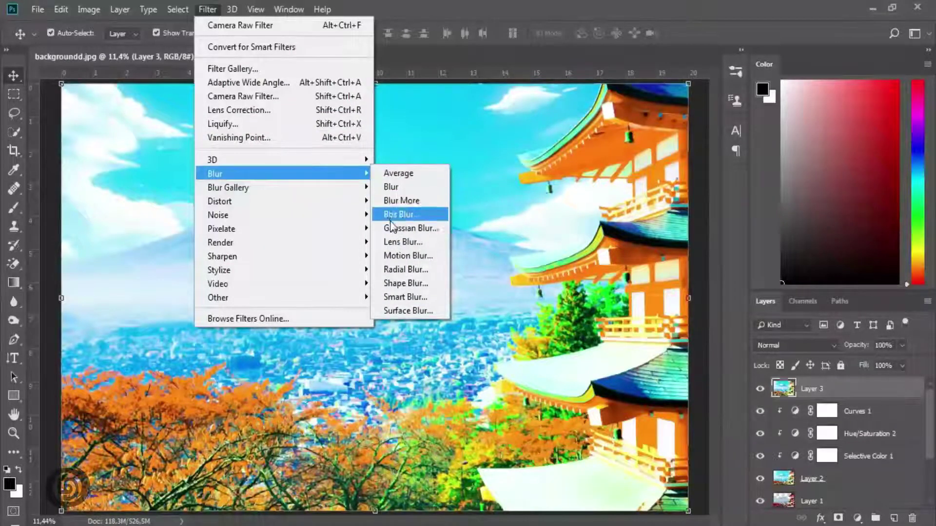
left_click(389, 227)
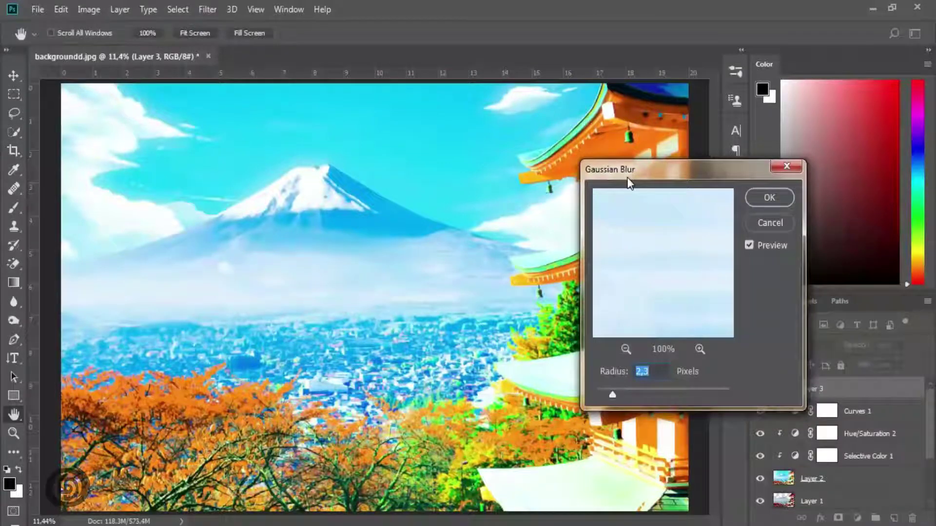
left_click_drag(649, 171, 747, 124)
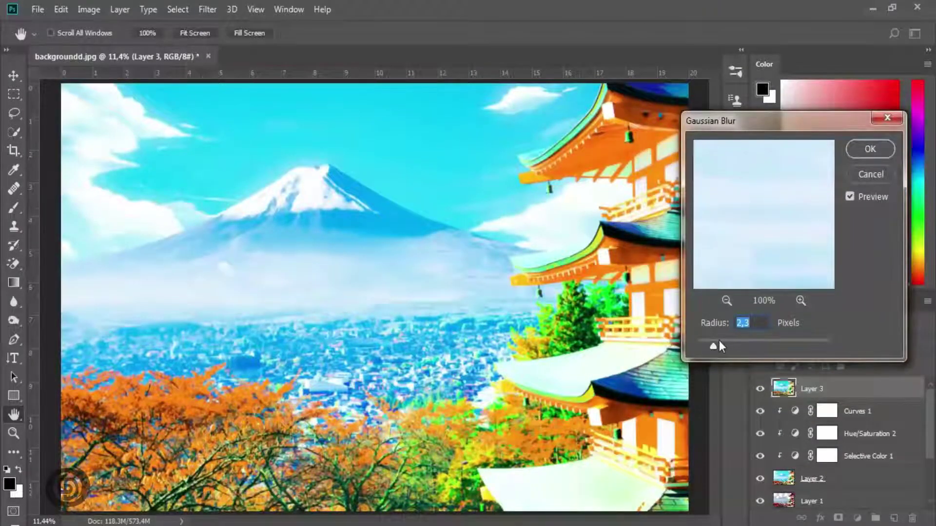
mouse_move(717, 342)
left_mouse_down()
mouse_move(700, 342)
mouse_move(734, 345)
left_mouse_up()
left_click(872, 156)
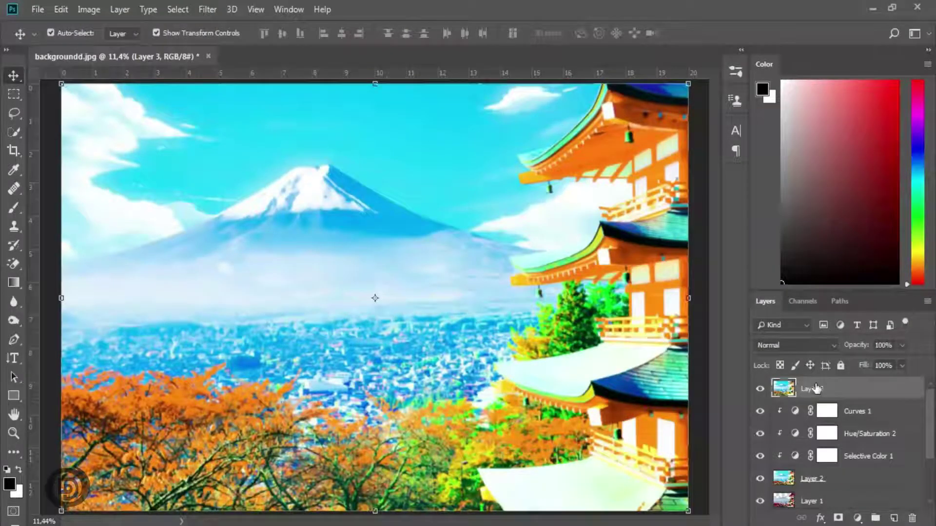
Add a layer mask to Layer 3 and invert it to black.
left_click(837, 519)
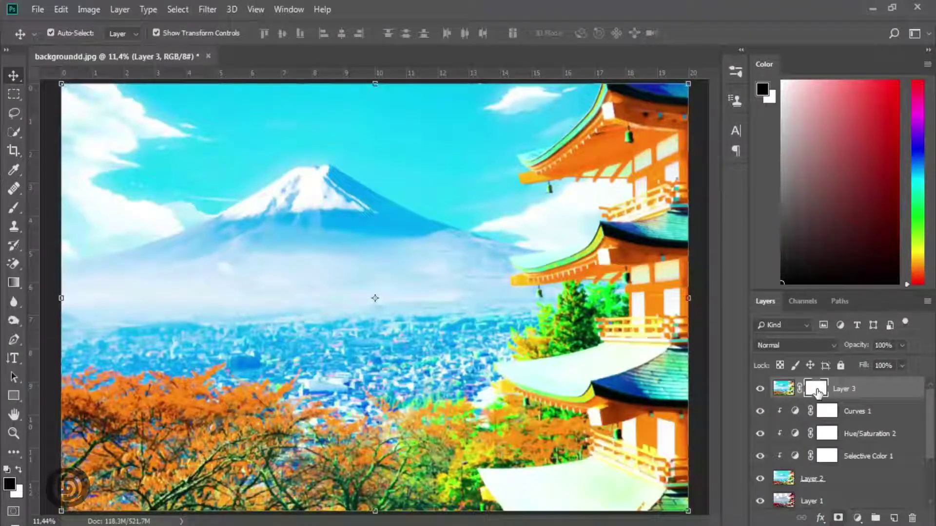
left_click(818, 390)
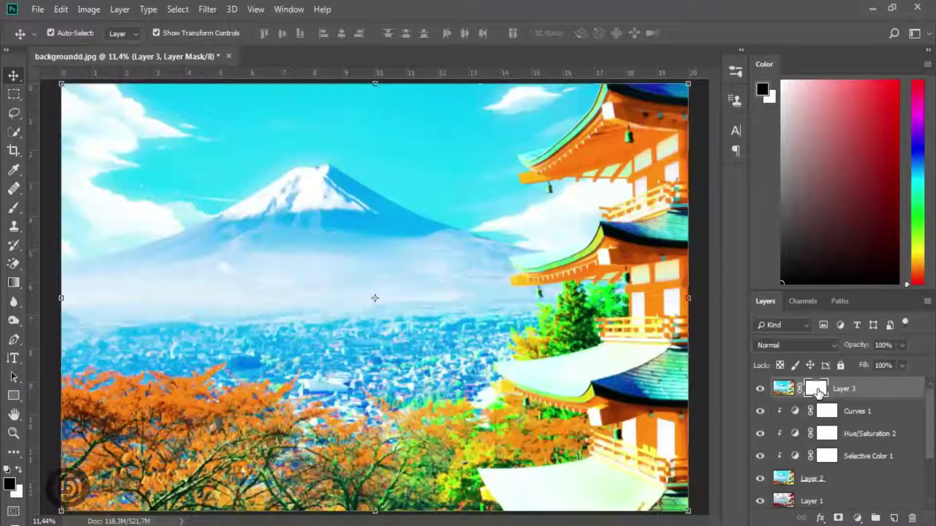
key("ctrl+i")
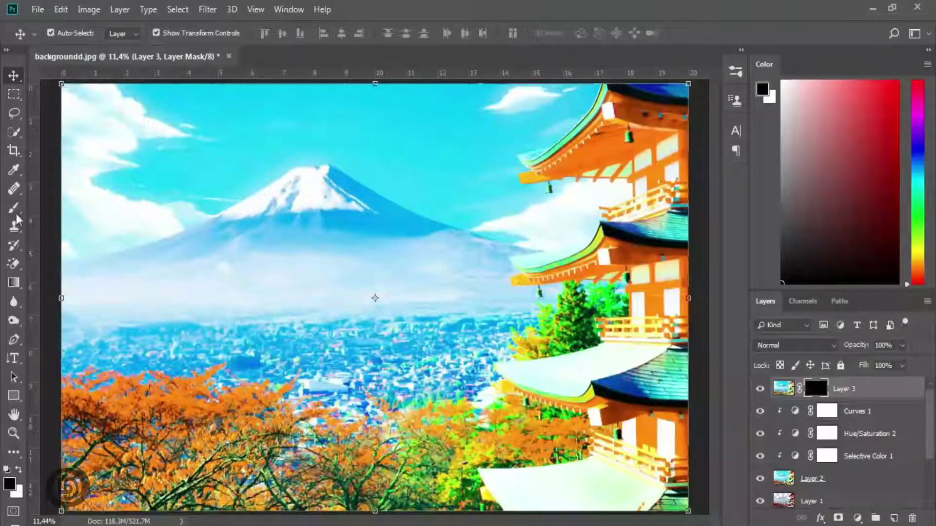
Set up a slightly larger soft round brush.
left_click(14, 209)
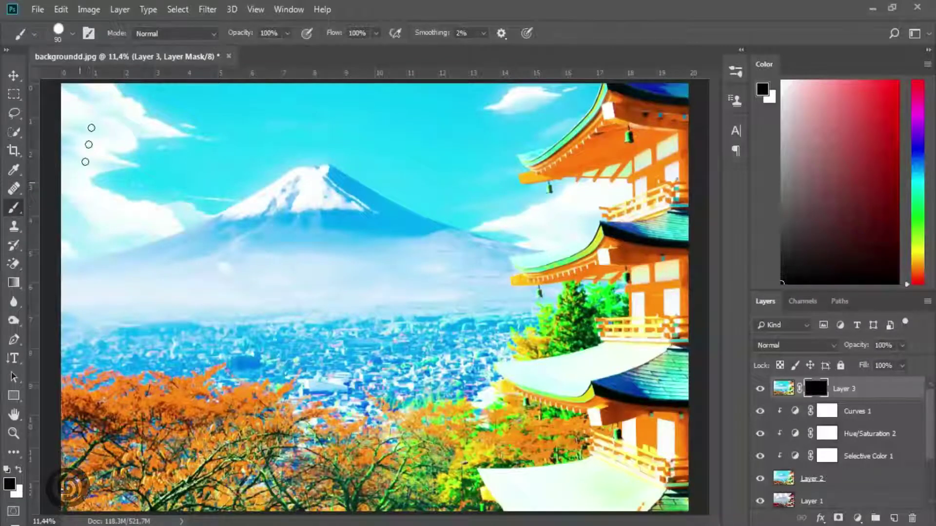
left_click(75, 34)
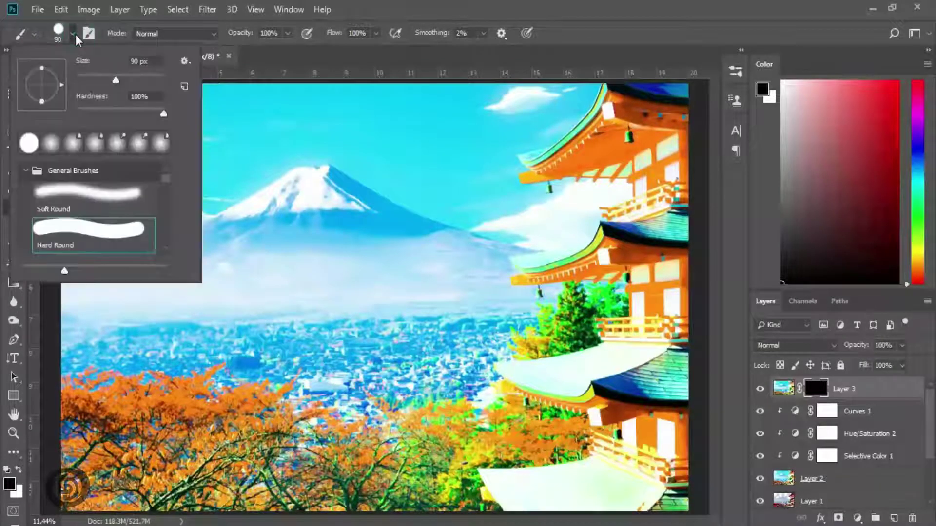
left_click_drag(119, 78, 129, 79)
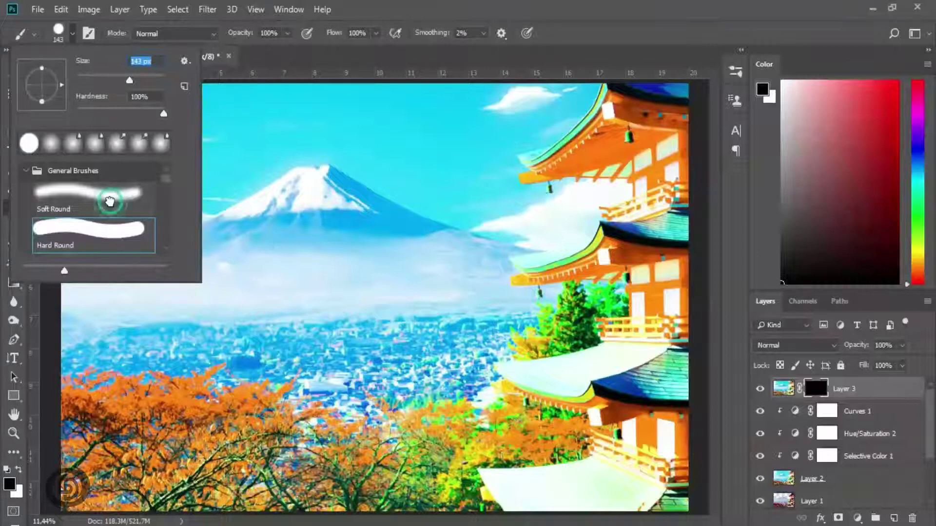
left_click(110, 202)
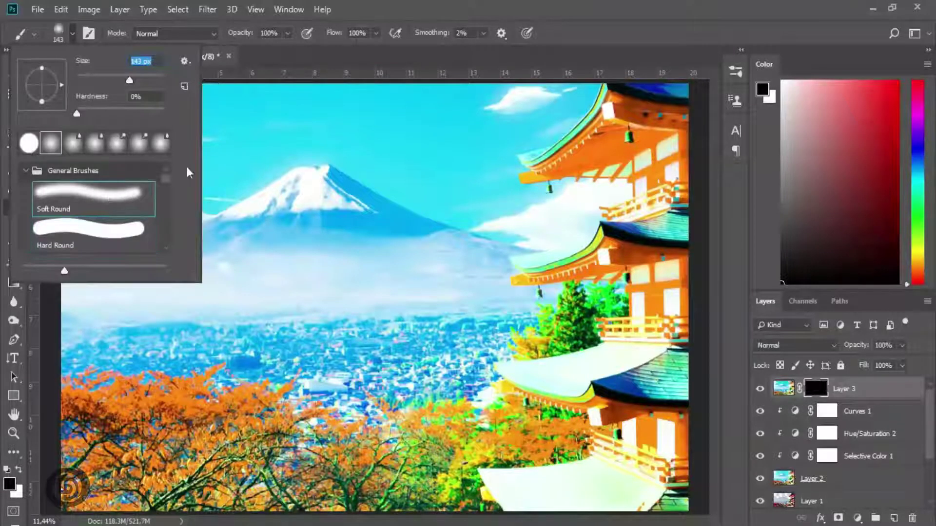
left_click(274, 60)
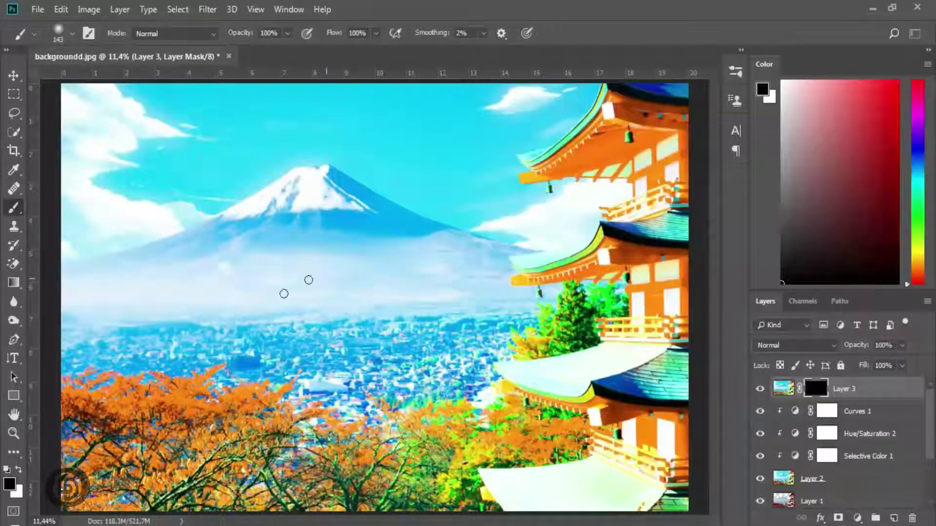
Paint white on the mask over the pagoda (400 px) and lower-left foliage (150 px).
left_click(19, 469)
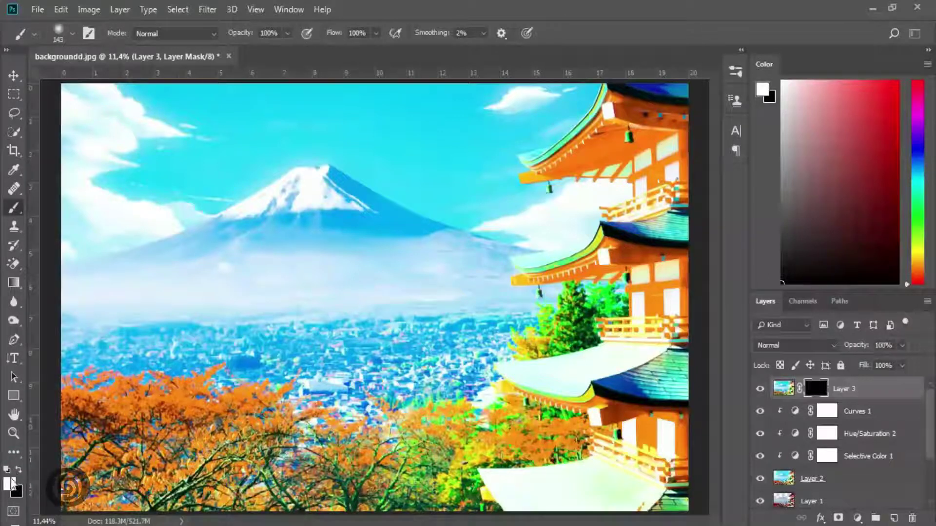
key("bracketright")
key("bracketright")
key("bracketright")
left_click_drag(676, 234, 676, 356)
key("bracketleft")
key("bracketleft")
key("bracketleft")
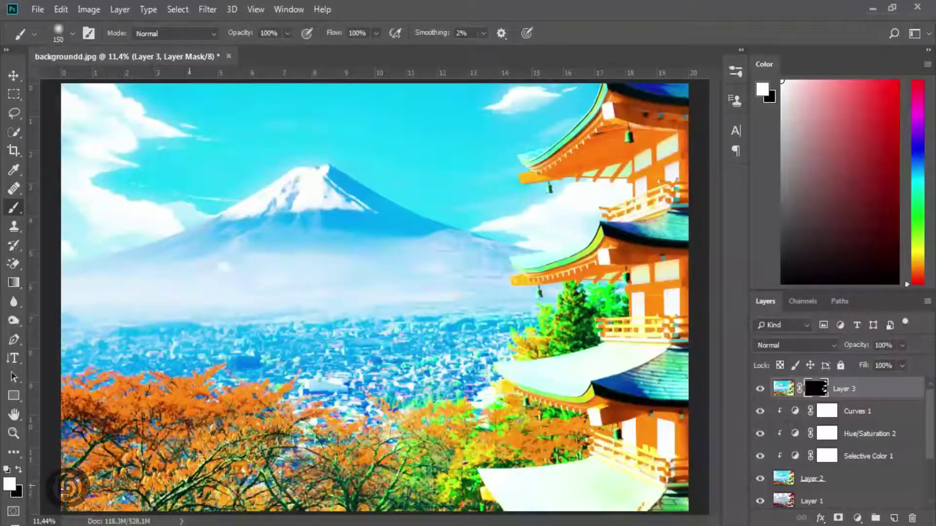
left_click_drag(116, 436, 195, 469)
left_click(788, 390)
Add a Brightness/Contrast layer with Brightness 3 and Contrast 9 above Layer 3.
key("x")
left_click(857, 519)
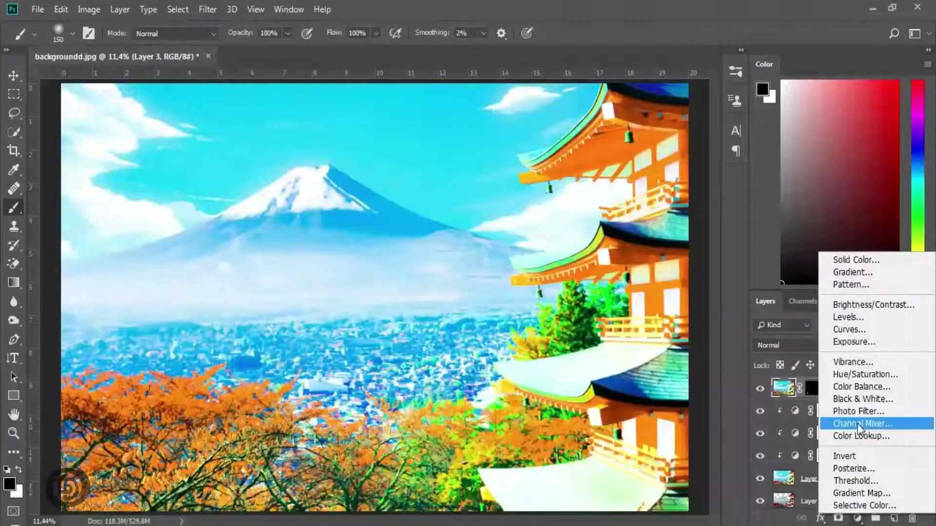
left_click(858, 308)
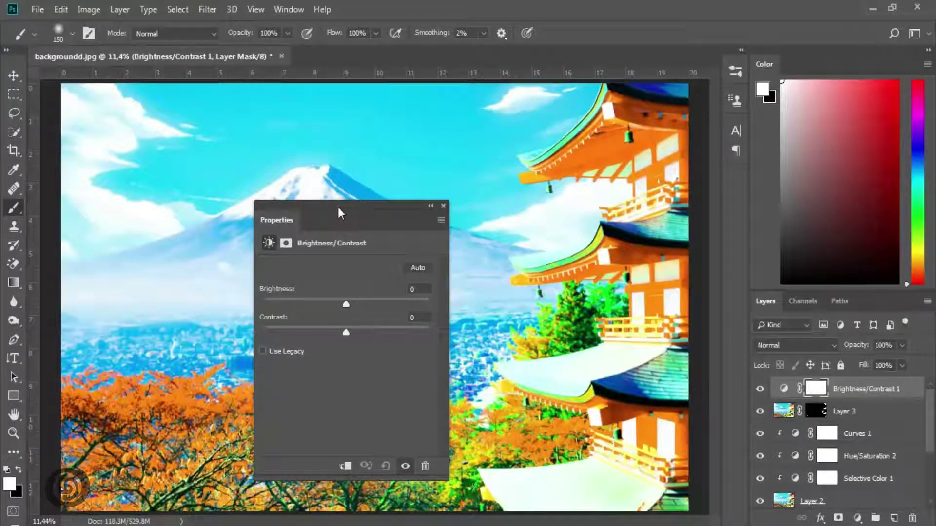
left_click_drag(346, 208, 786, 124)
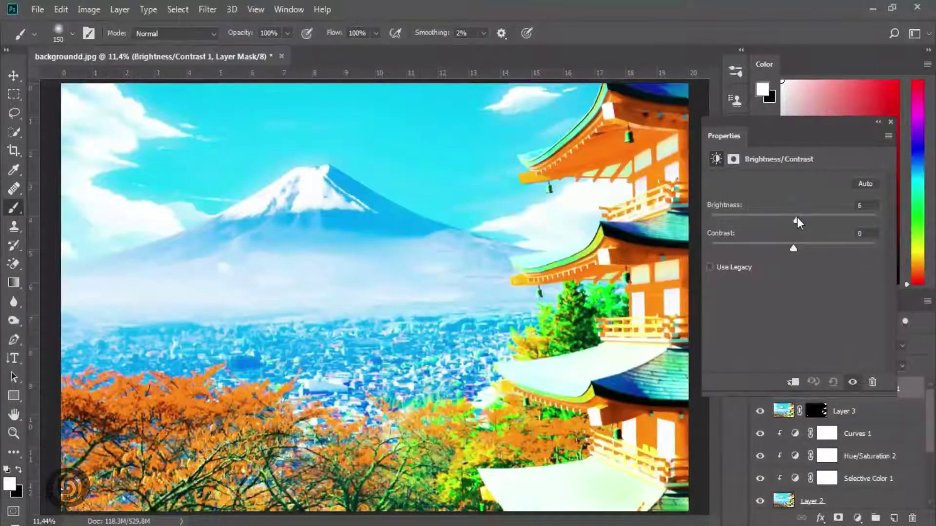
mouse_move(836, 212)
left_mouse_down()
mouse_move(792, 218)
mouse_move(801, 247)
left_mouse_up()
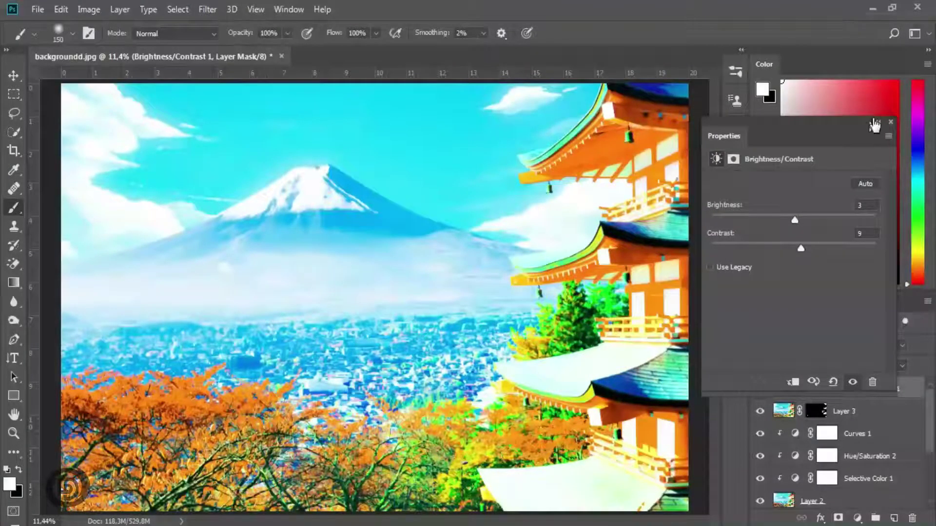
left_click(890, 122)
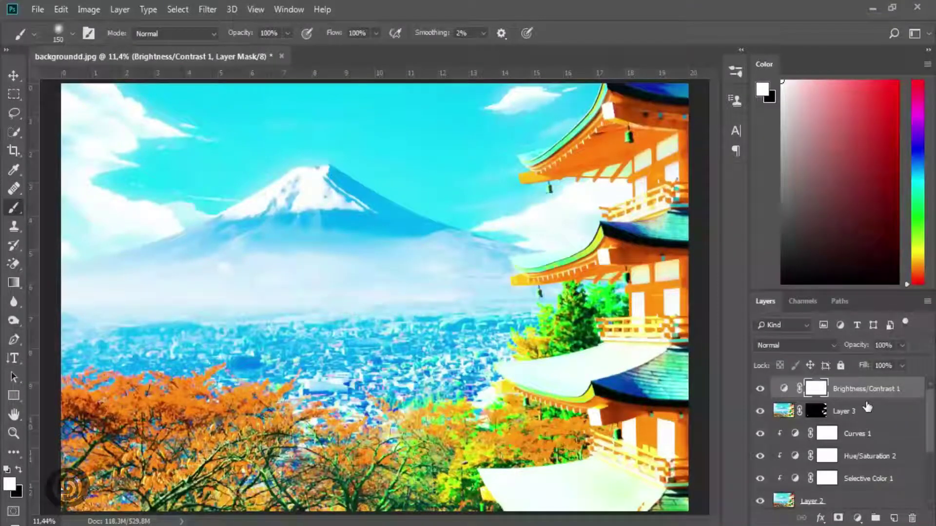
left_click(783, 412)
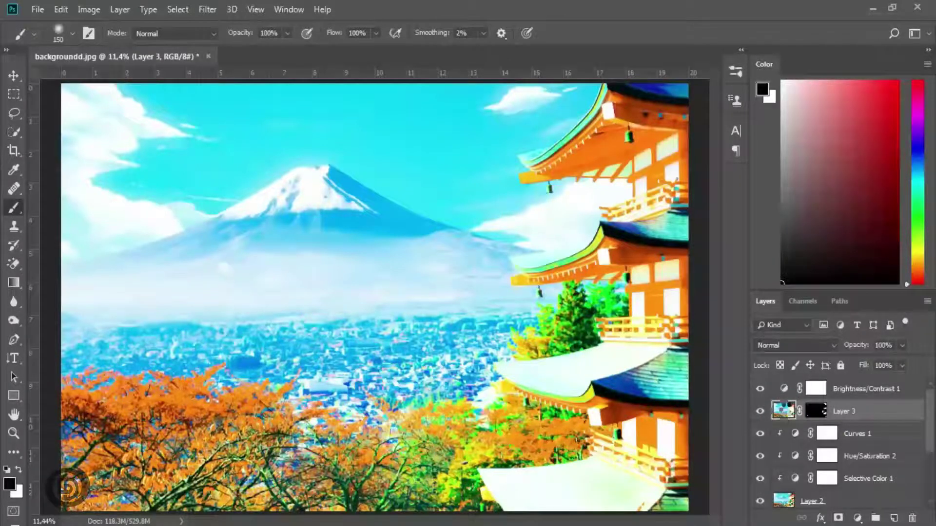
Stamp visible layers into Layer 4 and apply the Paint Daubs filter at Brush Size 5.
key("ctrl+shift+alt+e")
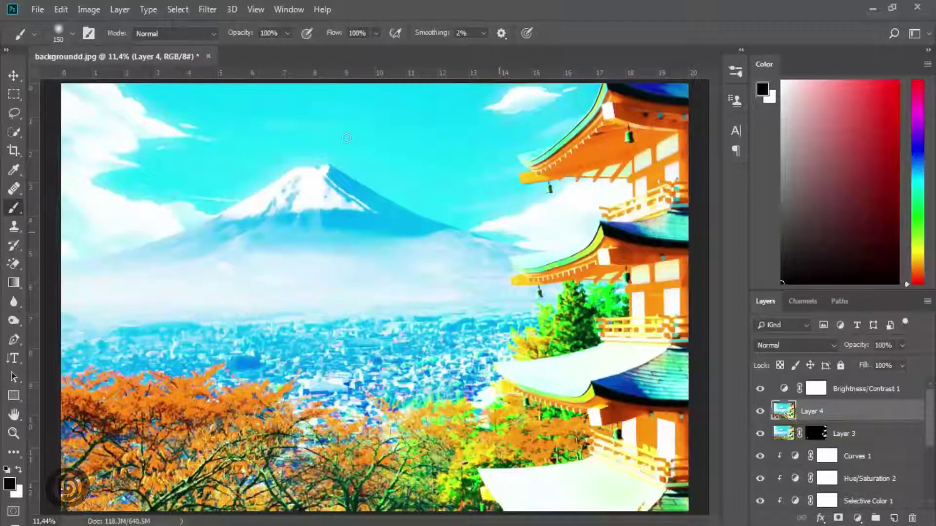
left_click(208, 10)
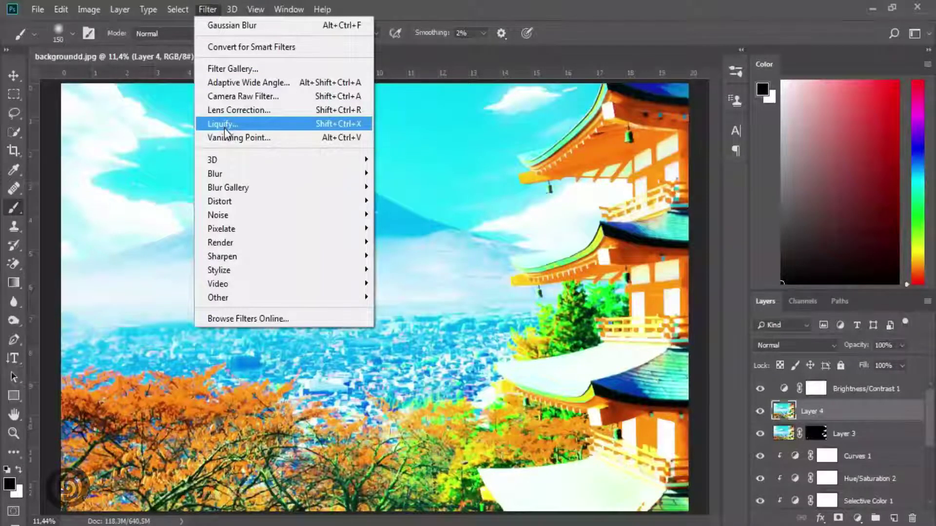
left_click(240, 72)
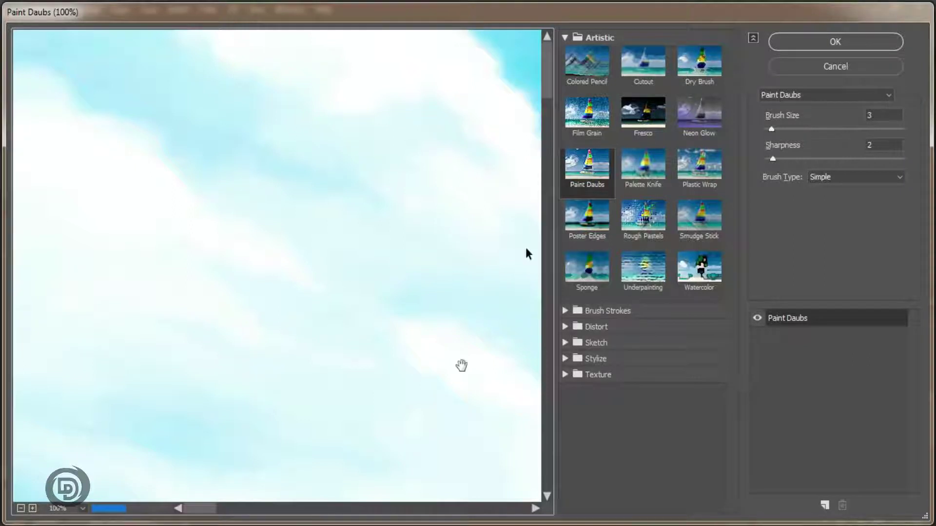
left_click(21, 508)
left_click(21, 508)
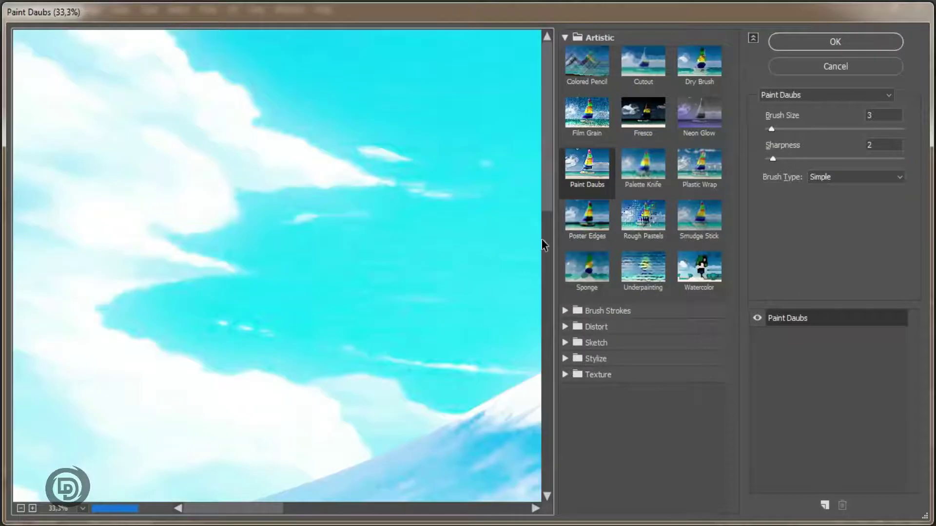
left_click_drag(552, 191, 550, 229)
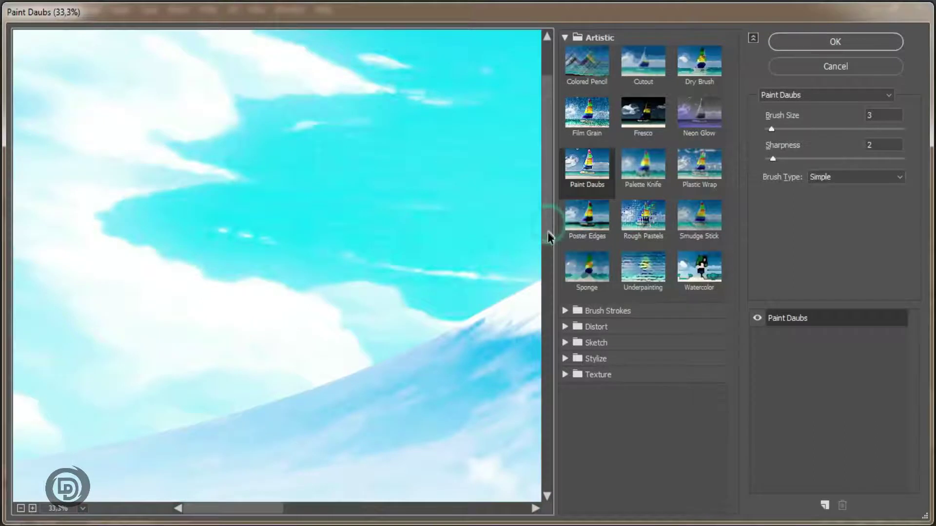
left_click_drag(549, 228, 557, 414)
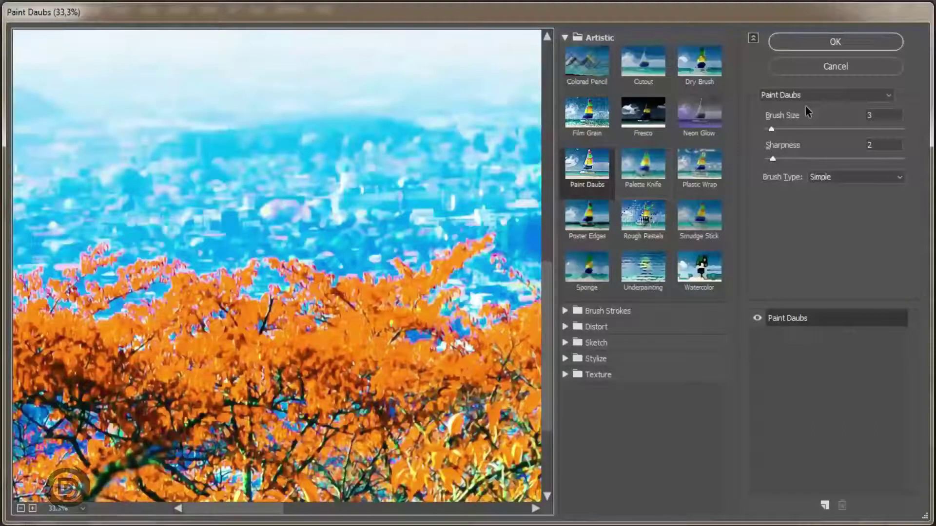
left_click(776, 128)
left_click(774, 159)
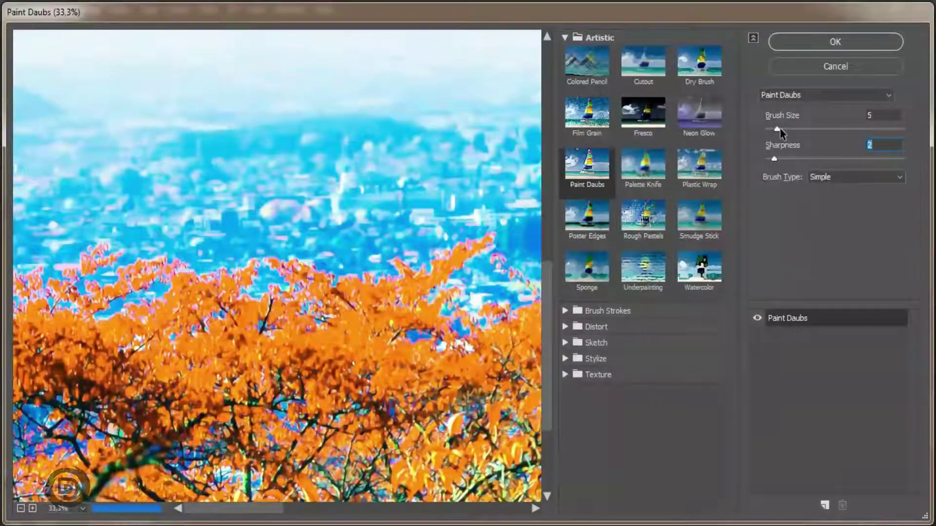
left_click(845, 46)
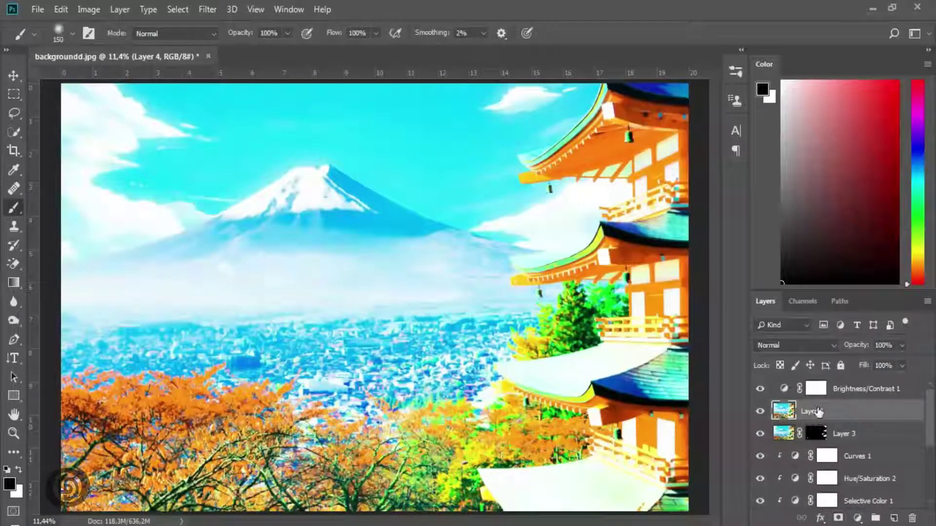
Give Layer 4 an inverted black mask, with white set as the paint colour.
left_click(839, 518)
left_click(817, 413)
key("ctrl+i")
key("x")
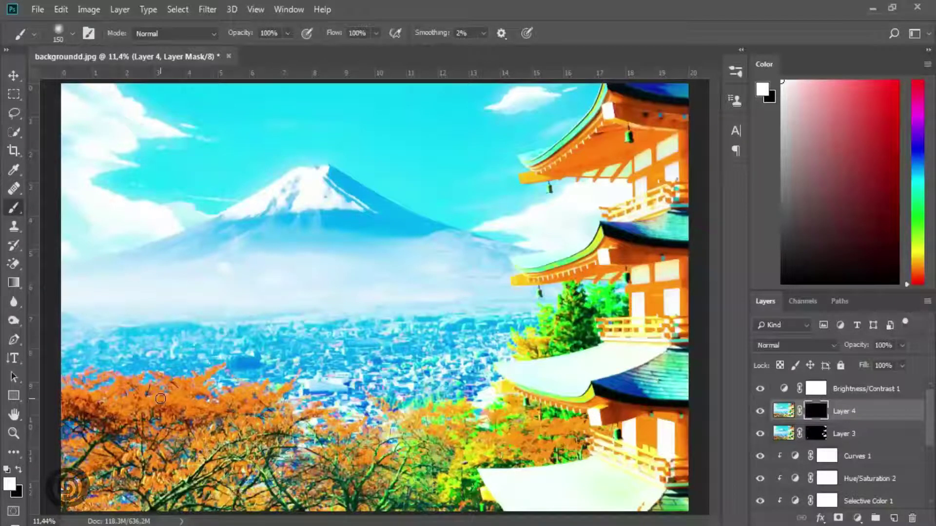
Paint white over the orange trees with a 500 px brush and dab near the peak at 150 px.
key("bracketright")
key("bracketright")
key("bracketright")
left_click_drag(71, 387, 330, 427)
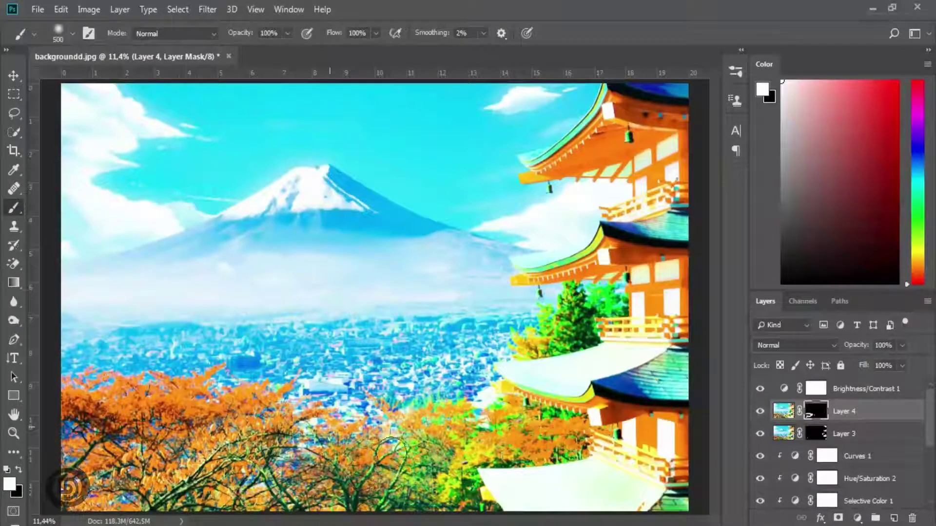
left_click_drag(463, 439, 358, 463)
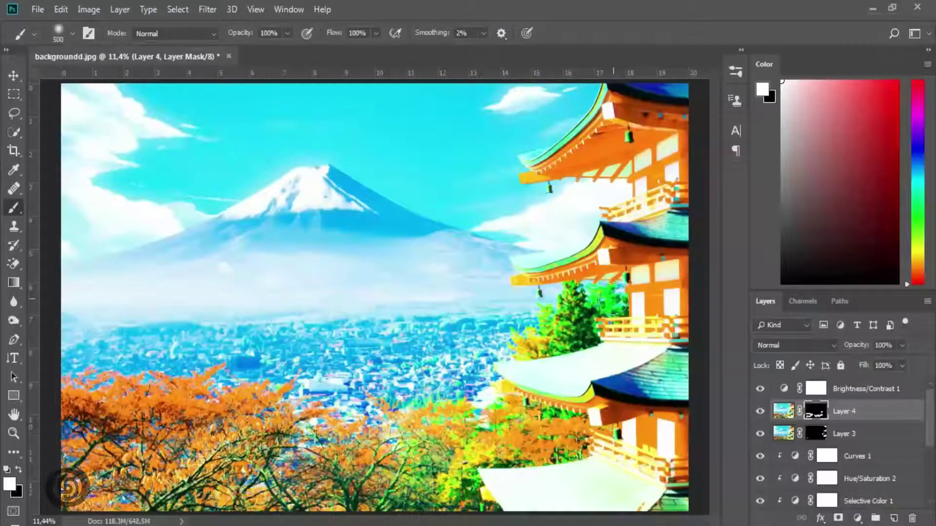
key("bracketleft")
key("bracketleft")
key("bracketleft")
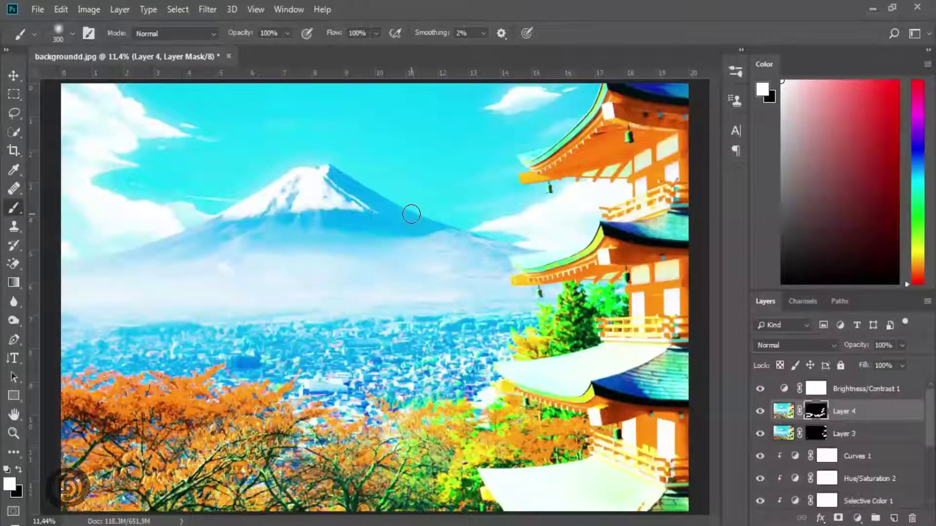
key("bracketleft")
key("bracketleft")
key("bracketleft")
left_click(262, 162)
Add a new empty layer and place the cahaya light-flare image as an embedded file.
left_click(893, 520)
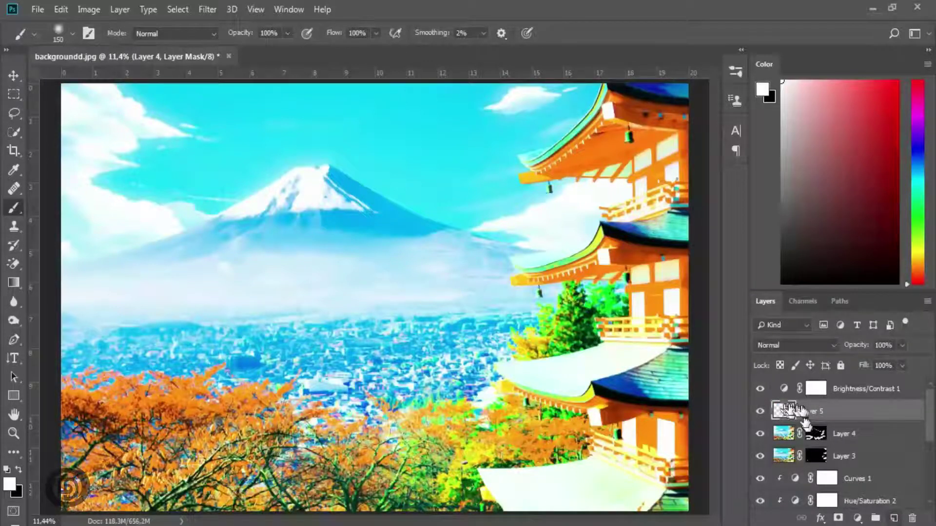
key("x")
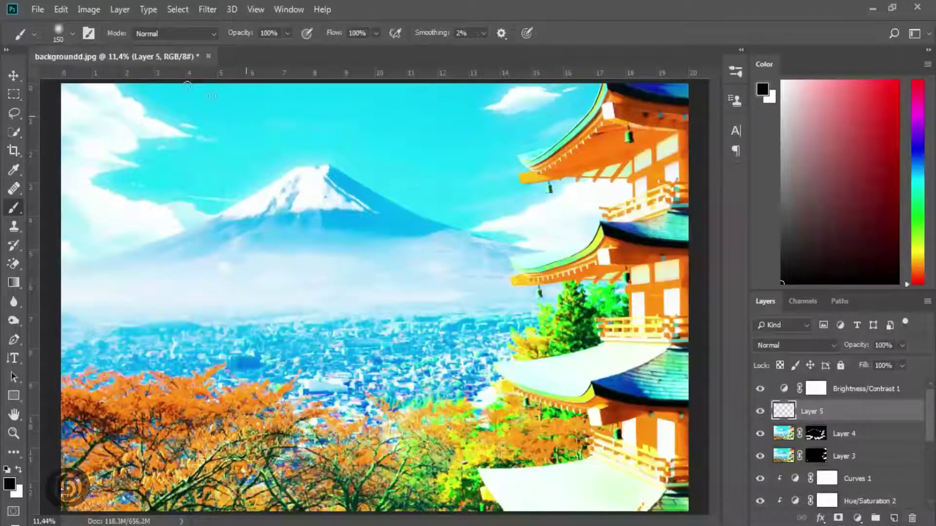
left_click(39, 7)
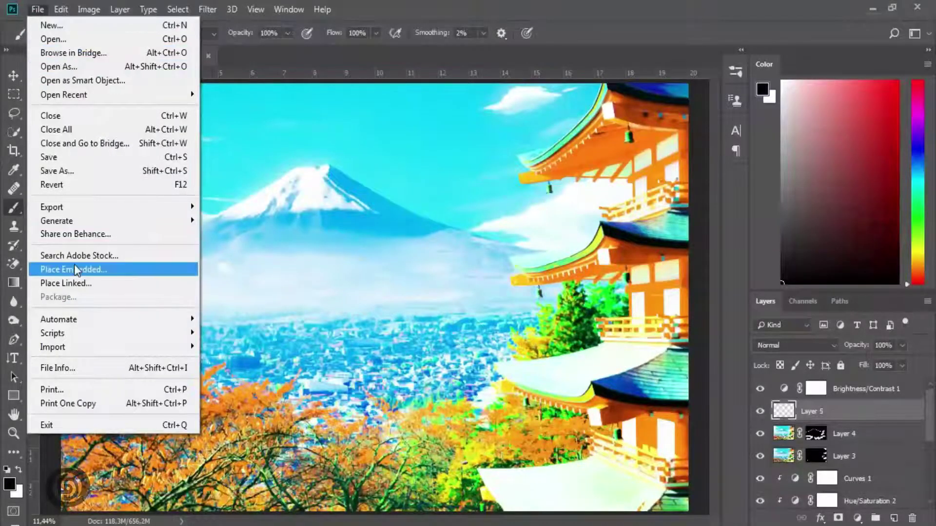
left_click(74, 268)
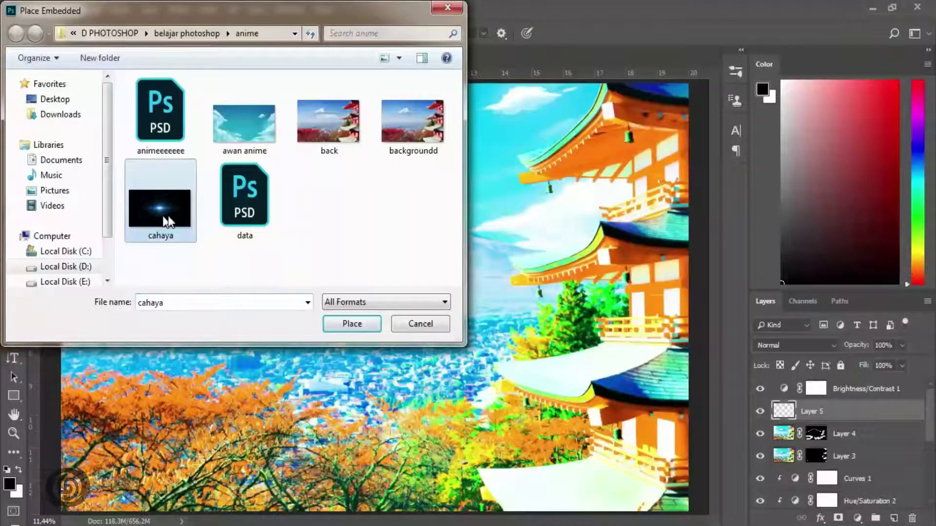
left_click(334, 323)
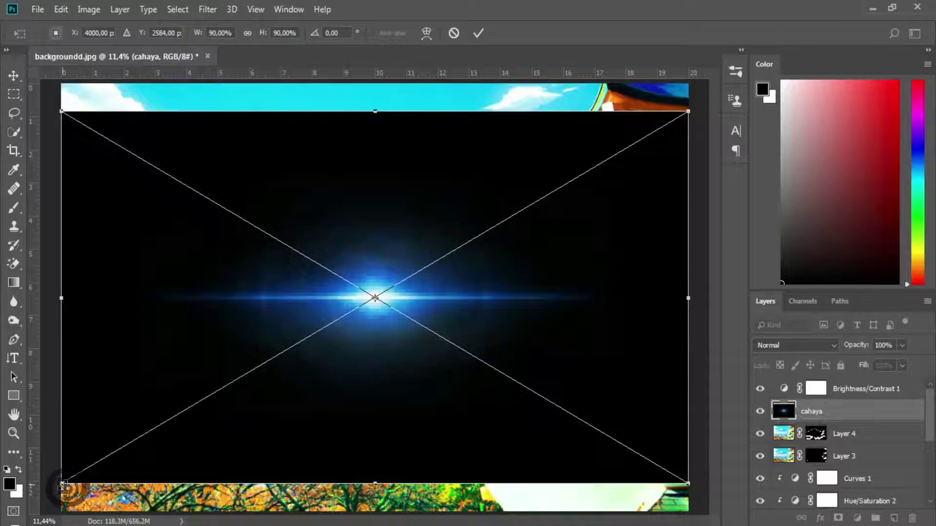
Shrink the cahaya flare to about 31% and position it in the sky above Fuji.
mouse_move(62, 484)
left_mouse_down()
mouse_move(344, 307)
mouse_move(477, 240)
left_mouse_up()
mouse_move(573, 195)
left_mouse_down()
mouse_move(420, 185)
mouse_move(376, 161)
left_mouse_up()
left_click(478, 33)
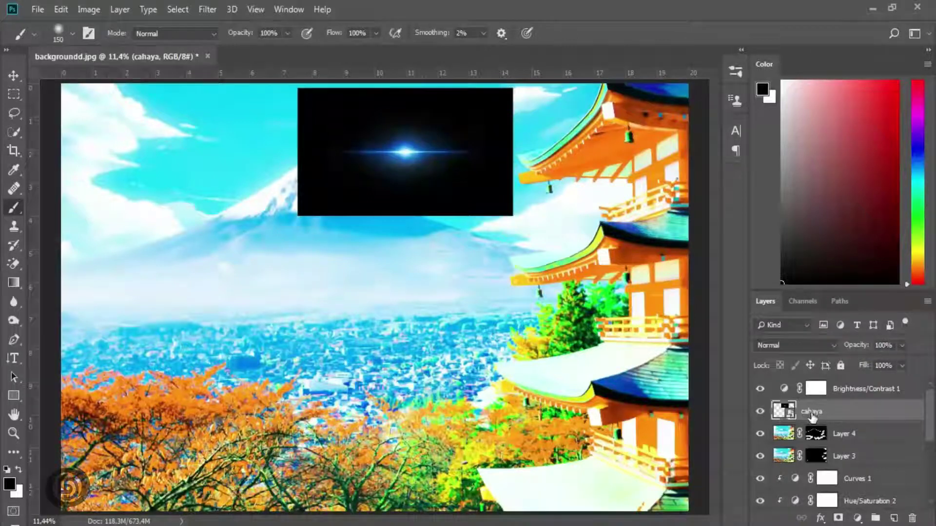
Set the cahaya layer to Screen blend mode and resize the light flare.
left_click(797, 349)
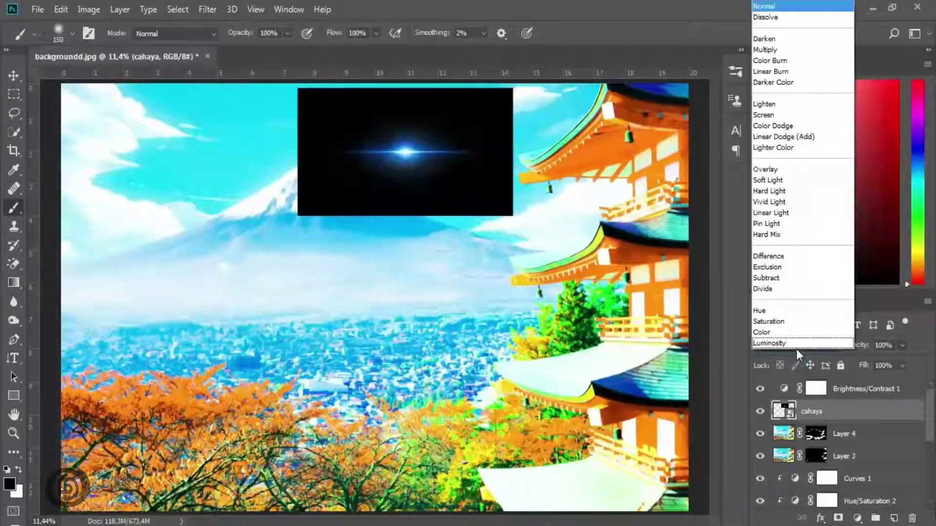
left_click(774, 115)
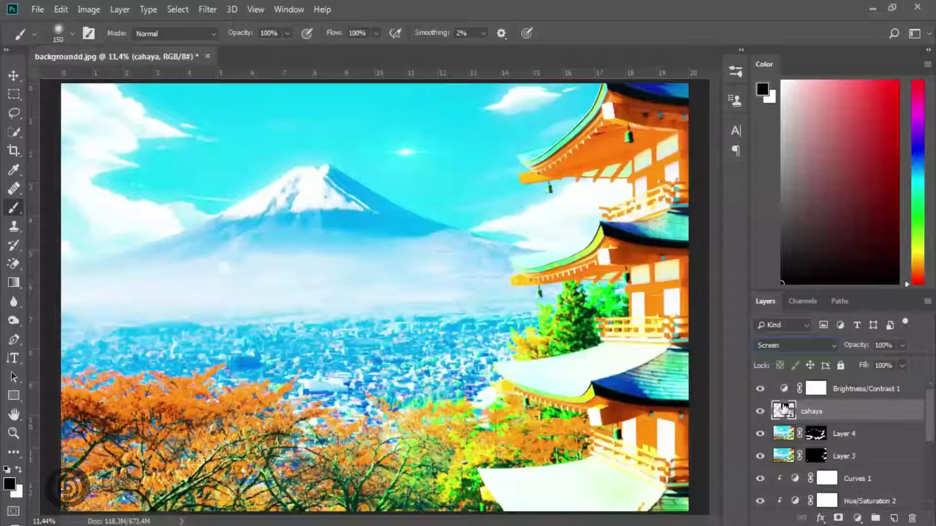
left_click(14, 74)
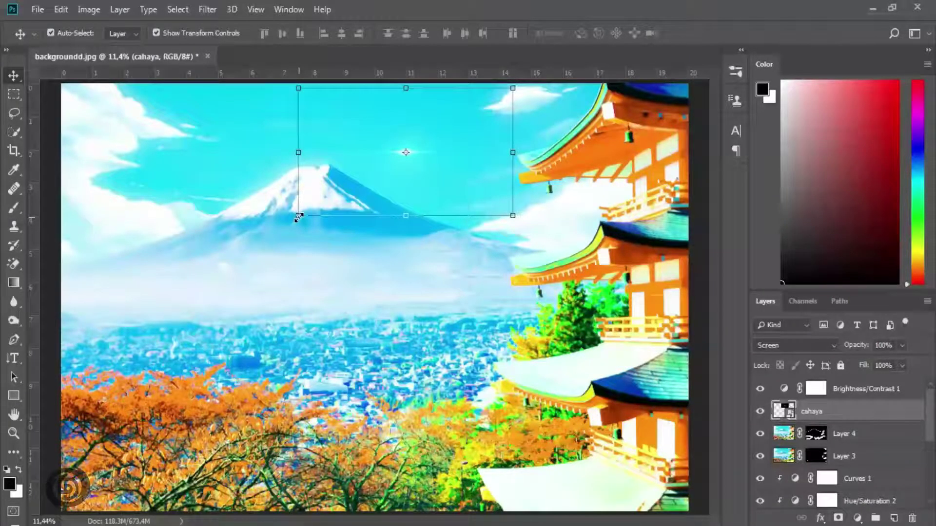
left_click_drag(298, 217, 260, 238)
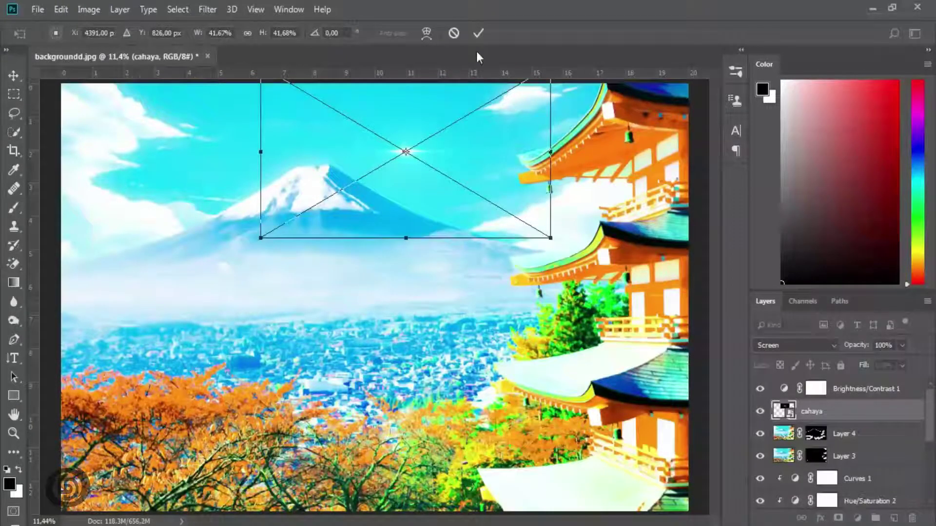
left_click(477, 34)
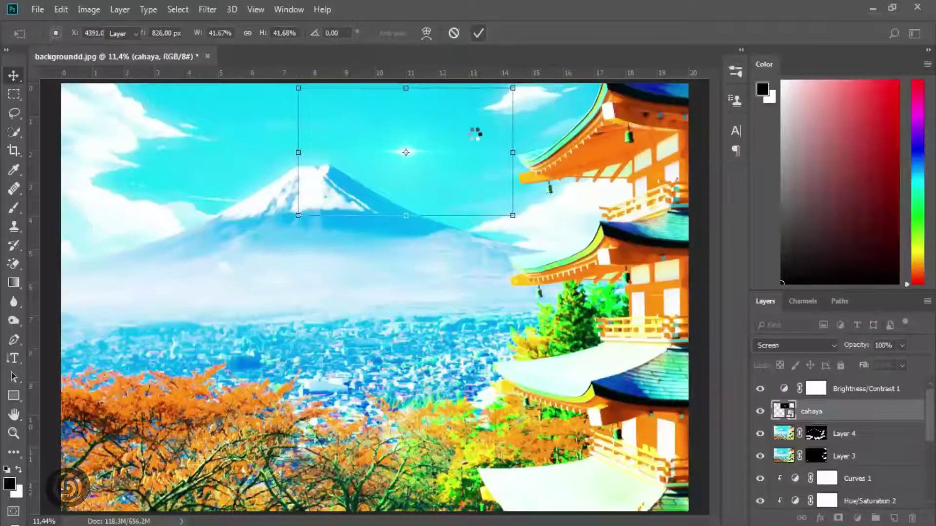
Move the cahaya flare up into the sky above Mount Fuji.
left_click(442, 263)
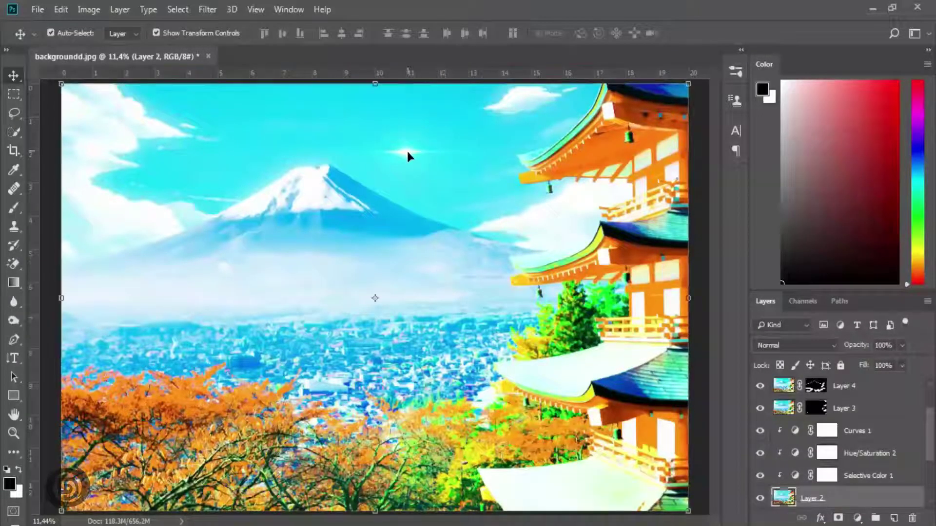
left_click(407, 153)
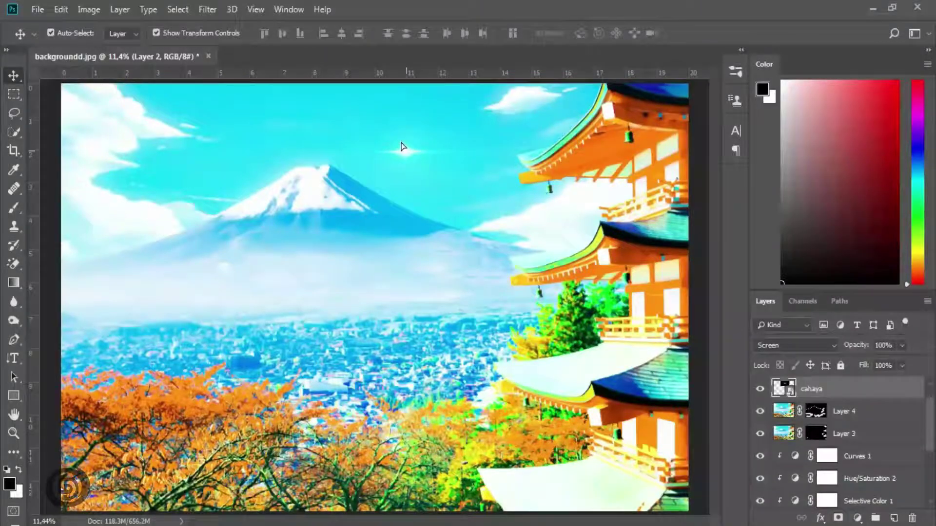
left_click_drag(396, 136, 411, 138)
left_click(446, 271)
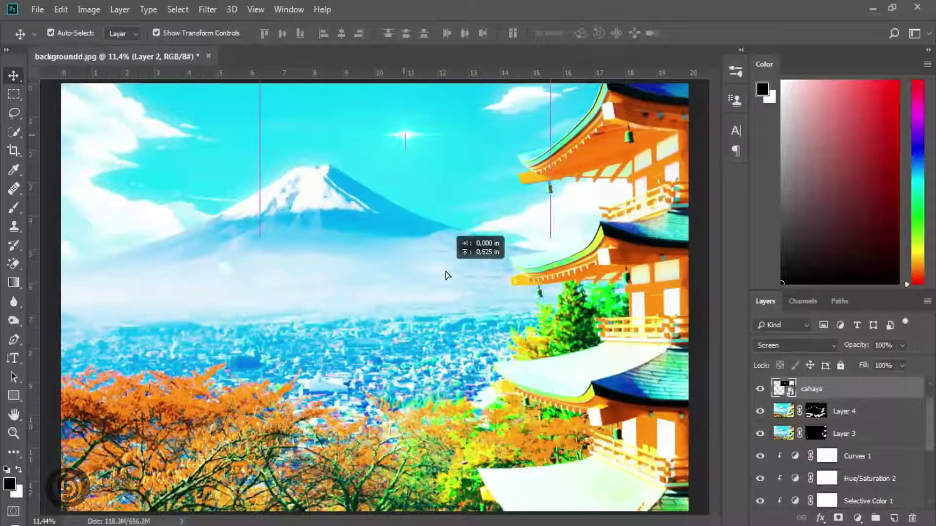
left_click(479, 340)
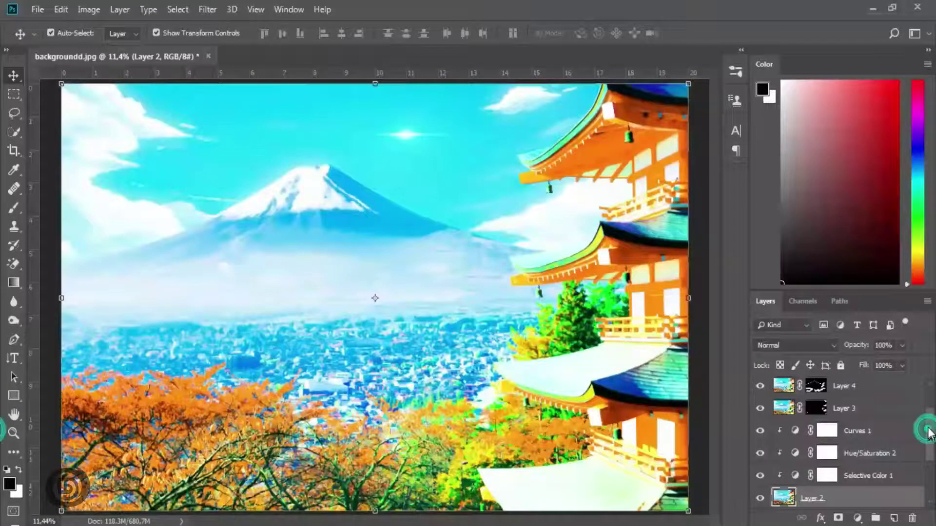
left_click_drag(928, 428, 928, 409)
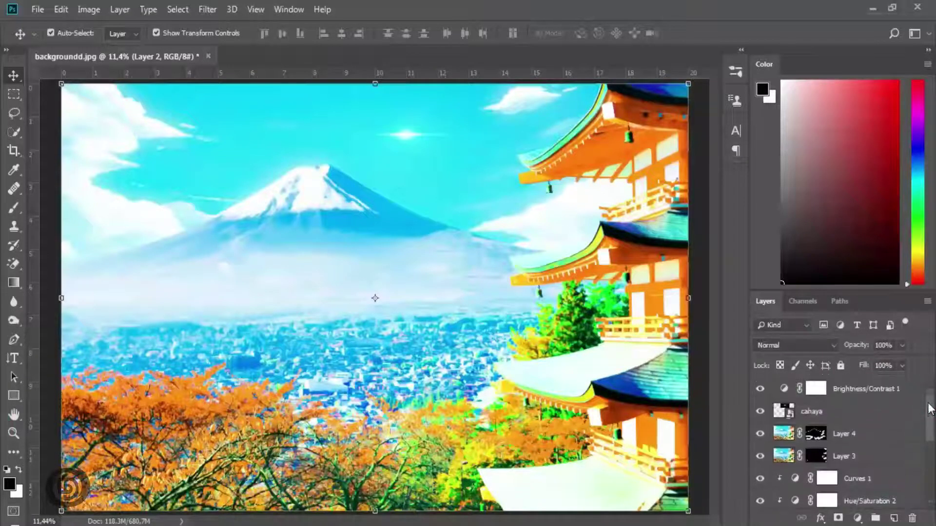
Add a layer above Brightness/Contrast 1 and type vertical 'ぢみにもい' in Ex Hira Opaque 72 pt upper-left.
left_click(854, 390)
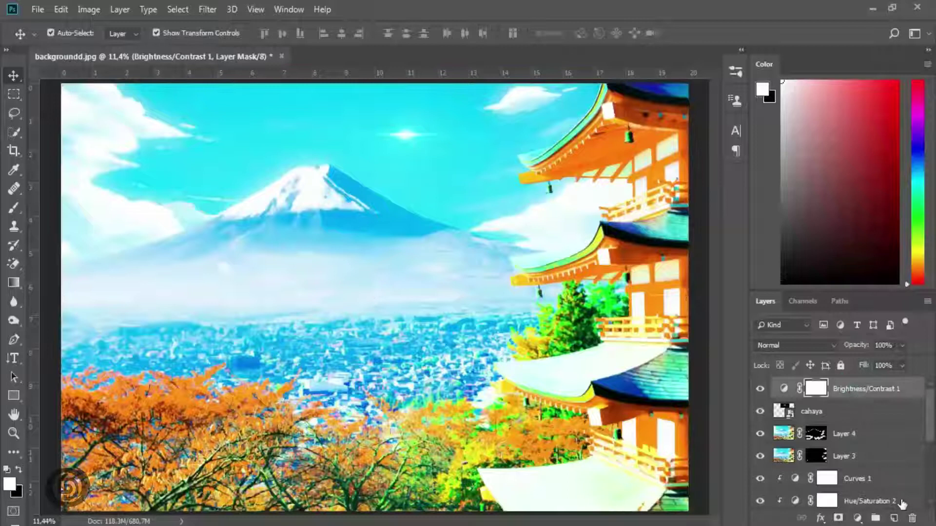
left_click(895, 519)
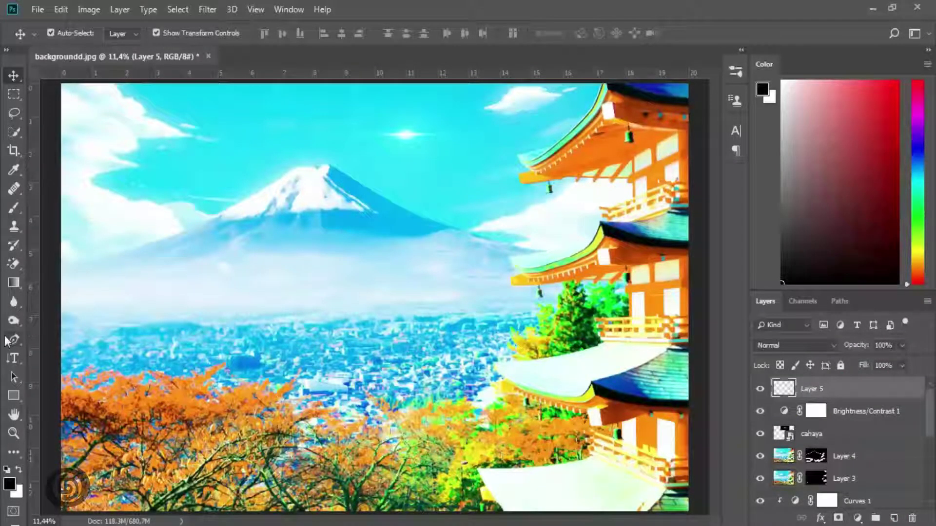
left_click(14, 359)
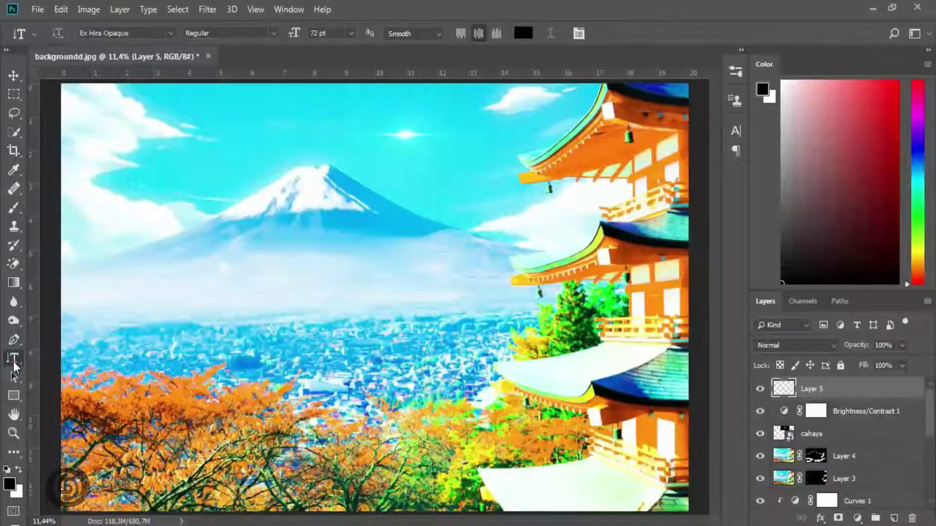
left_click(120, 189)
type("ぢみにもい")
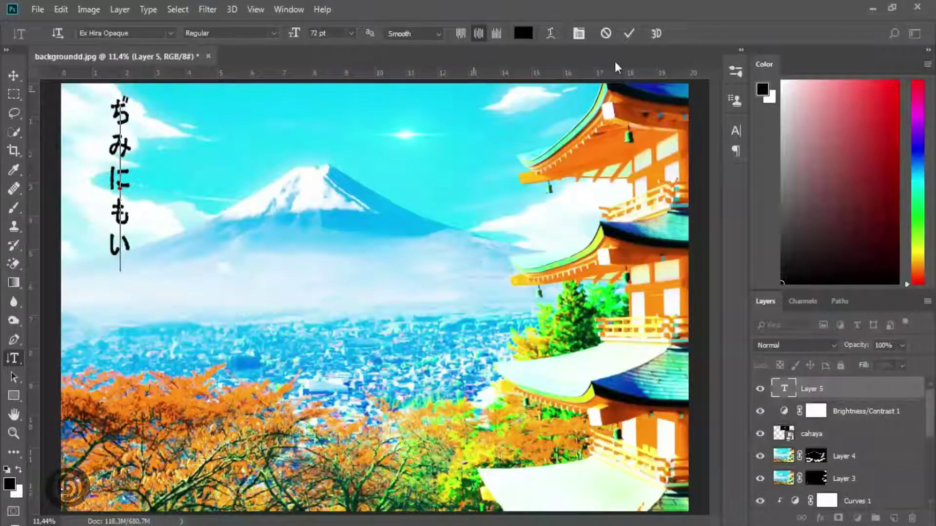
left_click(630, 32)
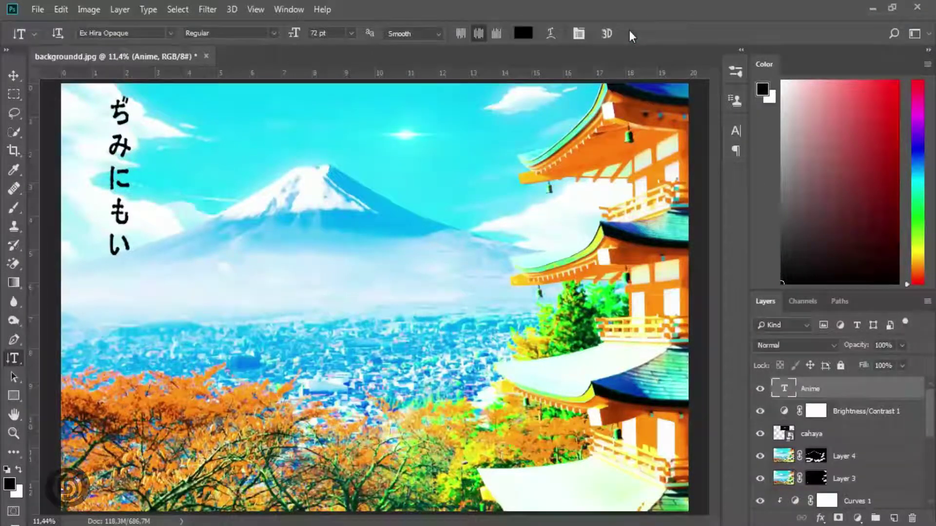
Scale the Anime text to about 120% and nudge it down-left beside Fuji.
left_click(14, 76)
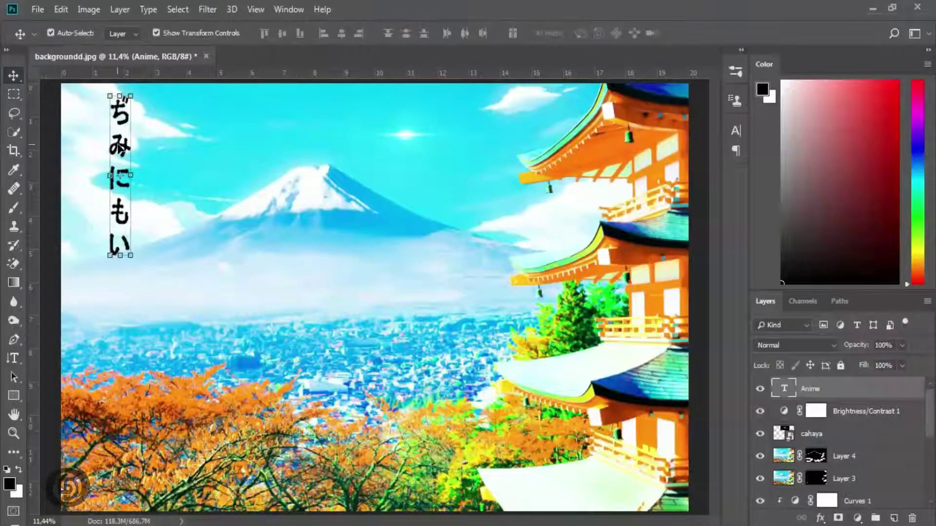
left_click_drag(119, 148, 121, 181)
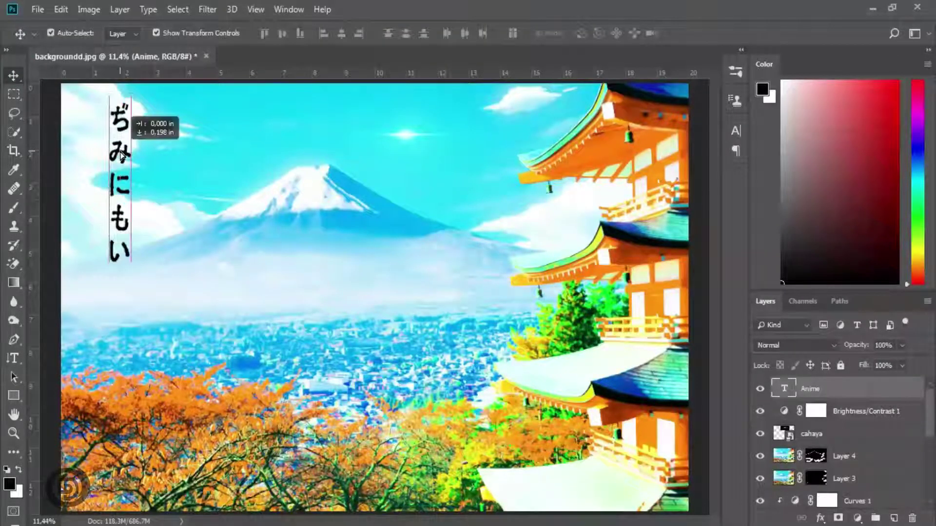
left_click_drag(121, 180, 109, 168)
left_click_drag(120, 116, 139, 99)
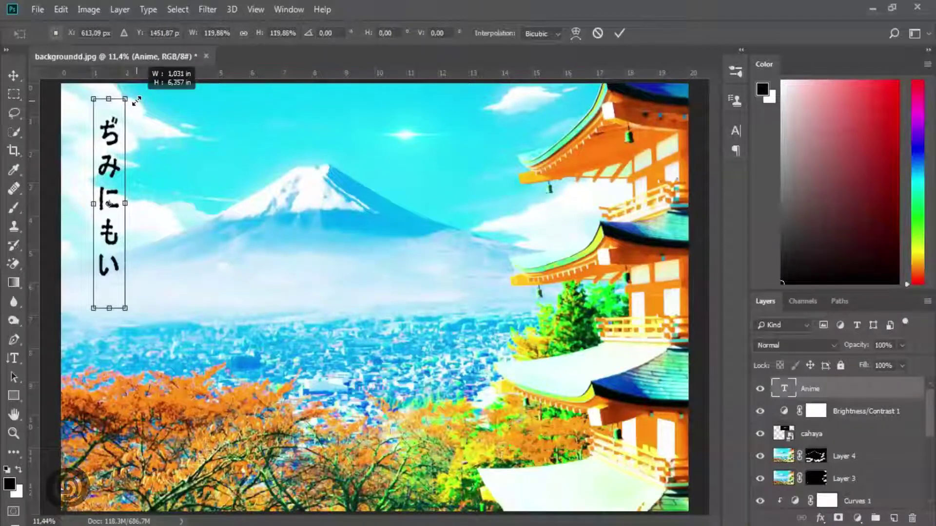
left_click(618, 36)
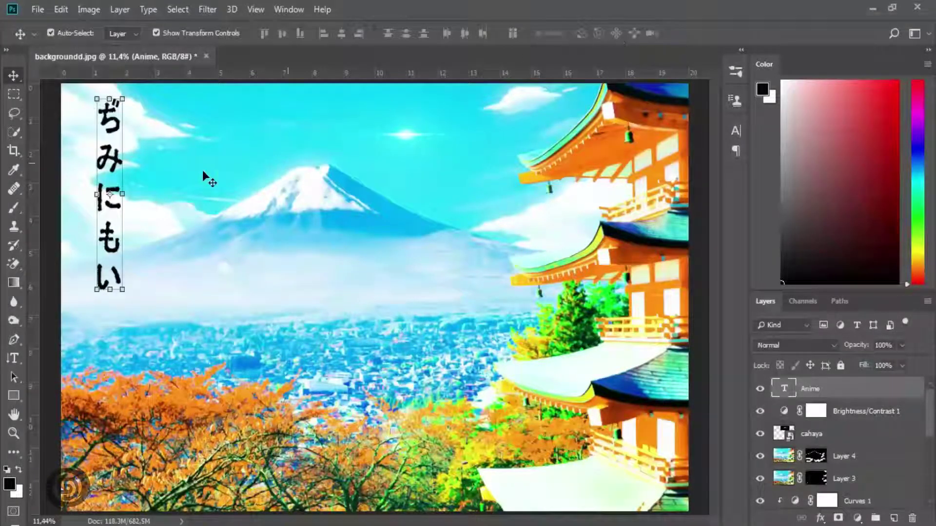
left_click_drag(111, 164, 103, 184)
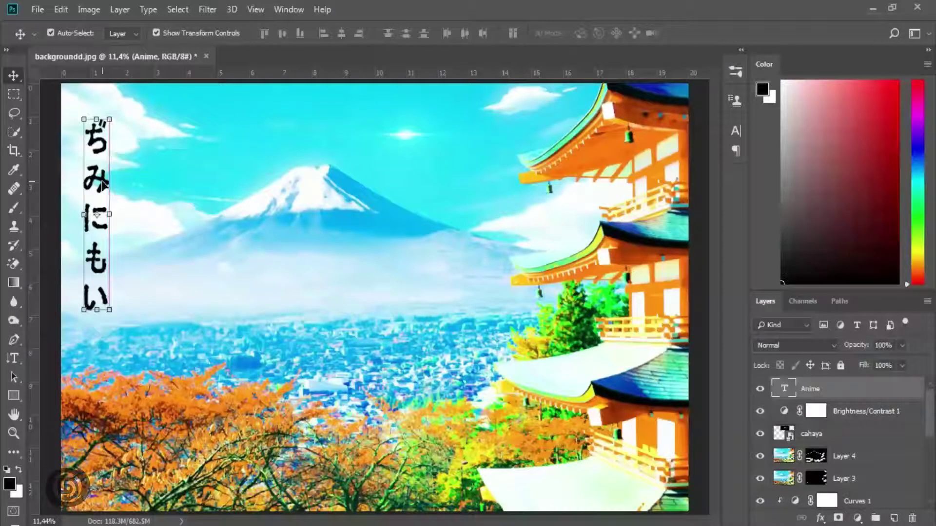
left_click(356, 259)
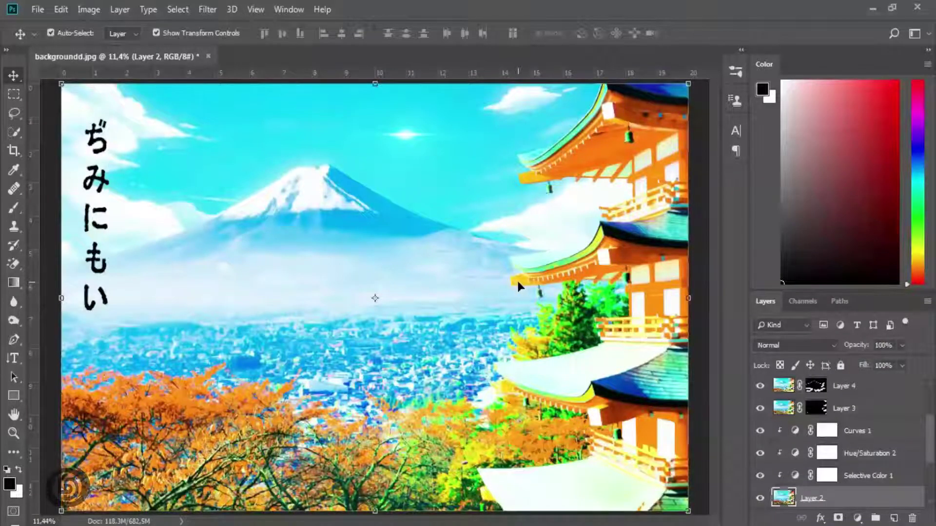
Group the layers from Selective Color 1 to awan anime into Group 1.
left_click(852, 388)
left_click_drag(932, 428, 932, 466)
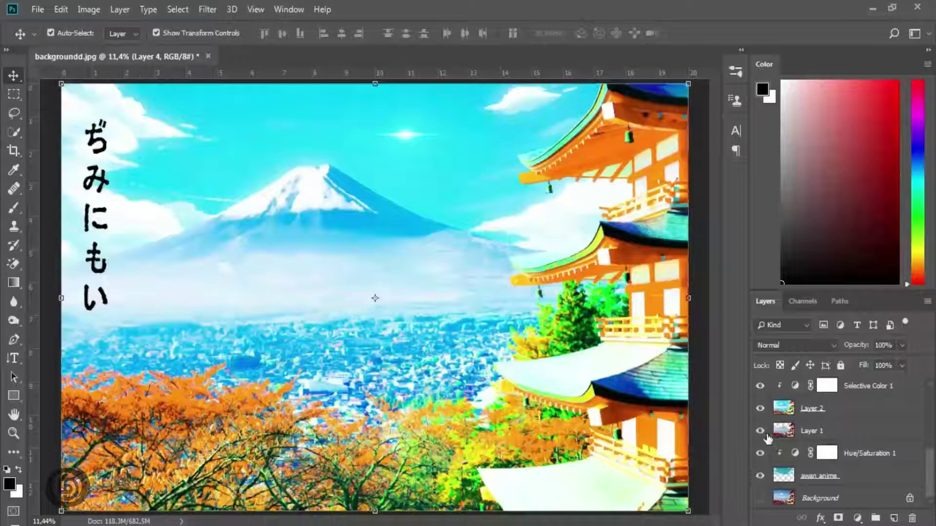
left_click(819, 476, "shift")
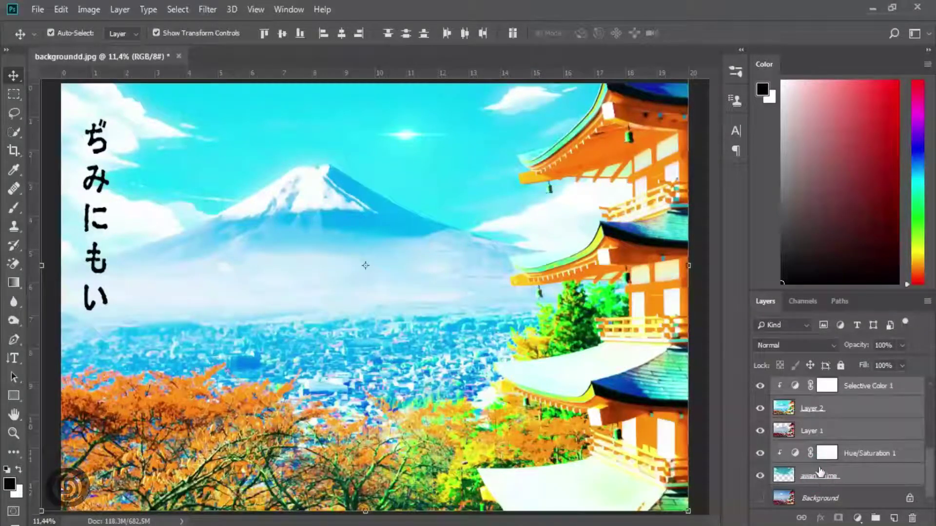
left_click_drag(825, 433, 876, 516)
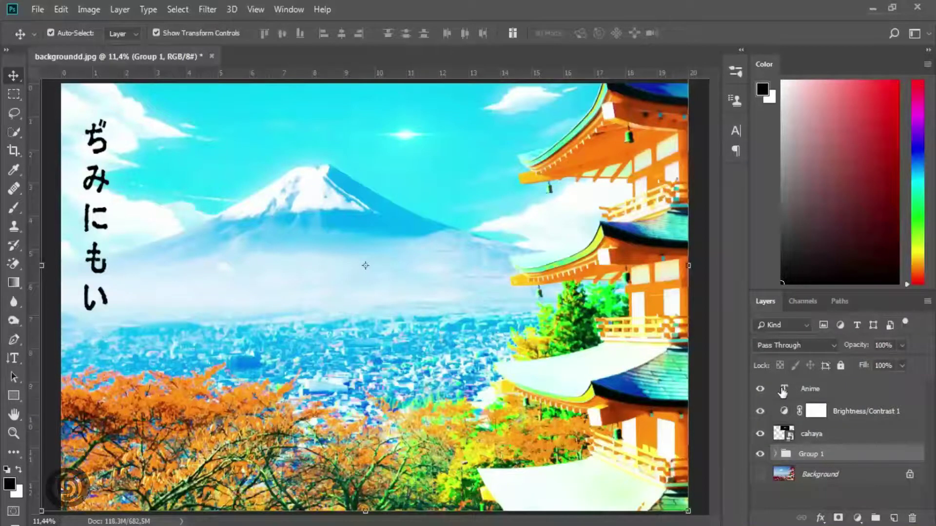
Move the Anime, Brightness/Contrast 1 and cahaya layers into Group 1.
left_click(809, 390)
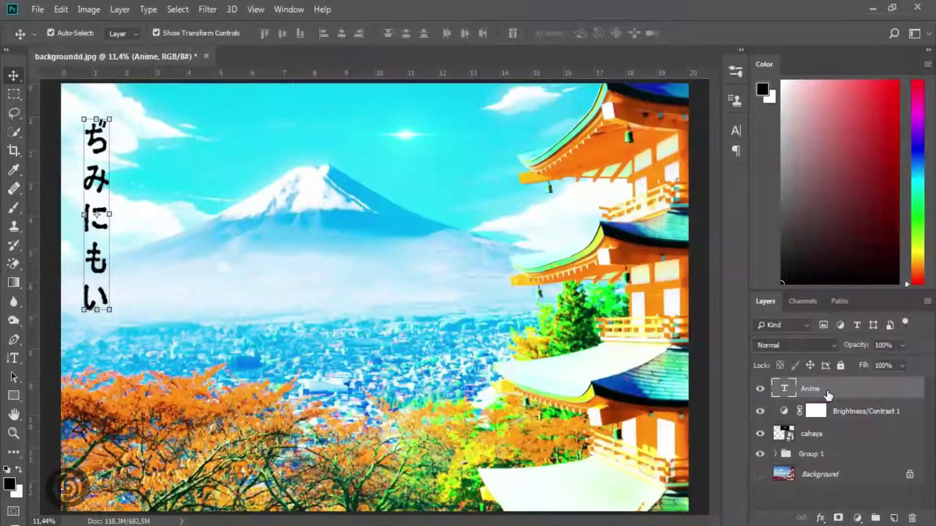
left_click(829, 437, "shift")
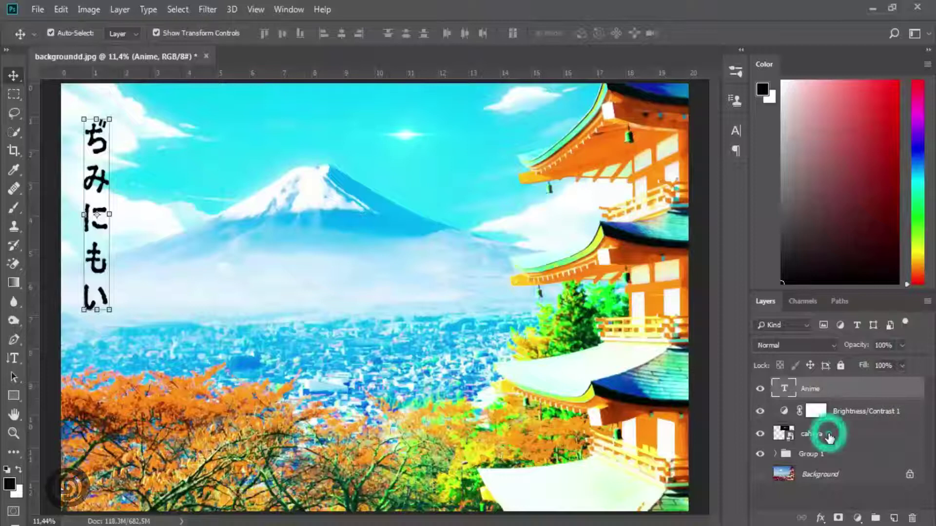
left_click_drag(829, 438, 828, 456)
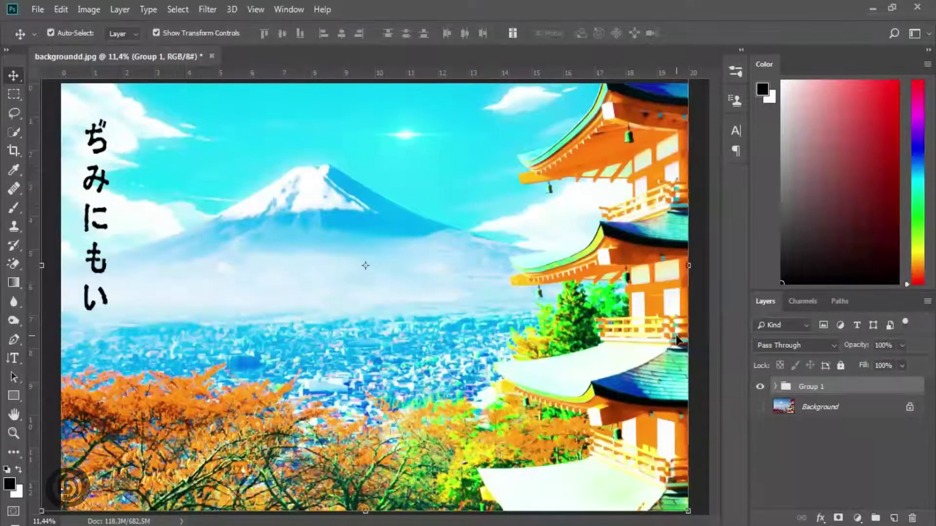
left_click(760, 386)
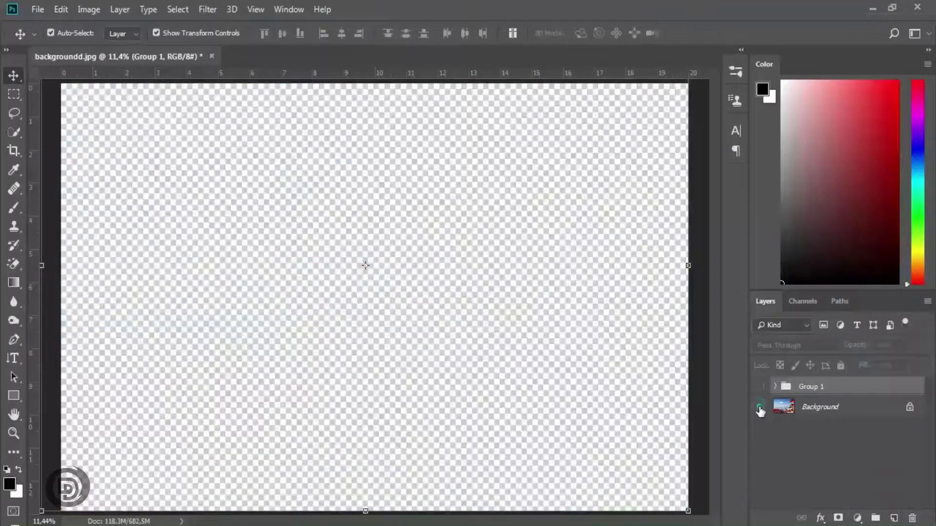
left_click(760, 407)
left_click(760, 387)
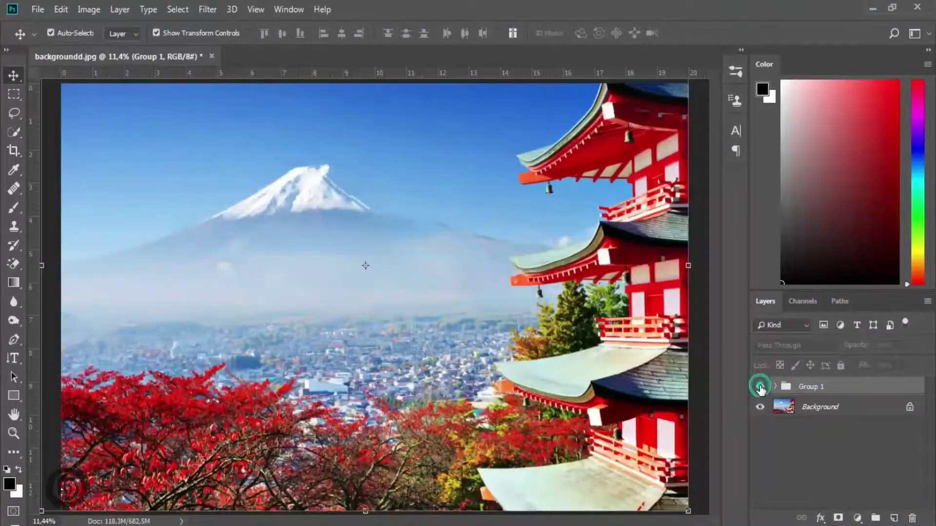